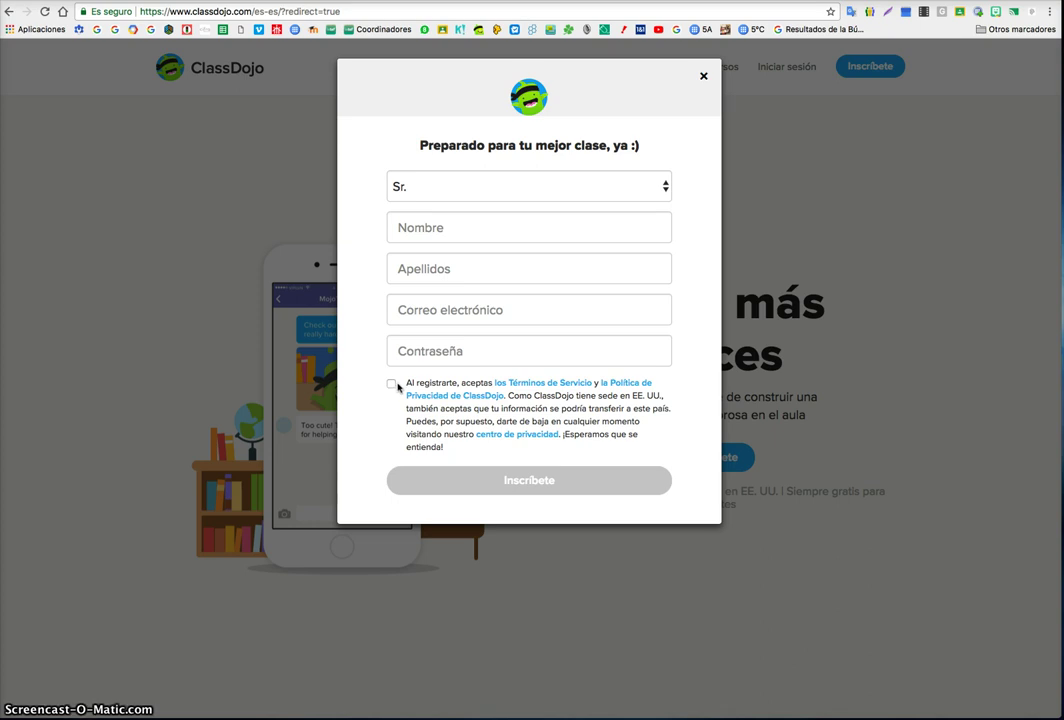
- Dismiss the sign-up form and choose to sign in as a Docente (teacher)
click(705, 78)
click(792, 66)
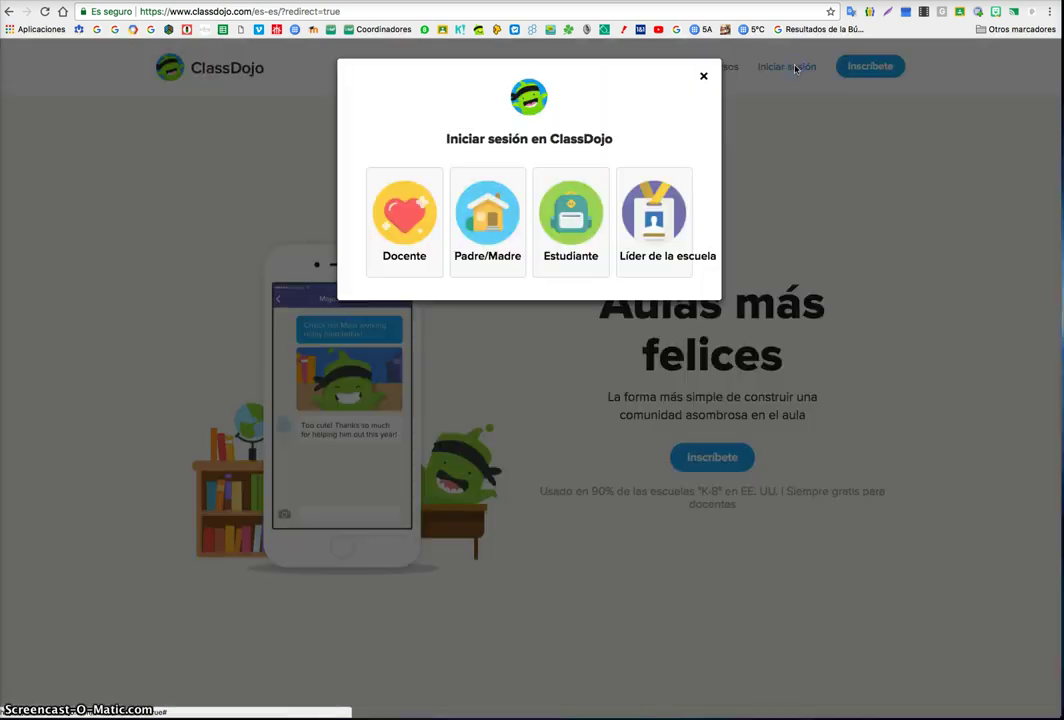
click(703, 77)
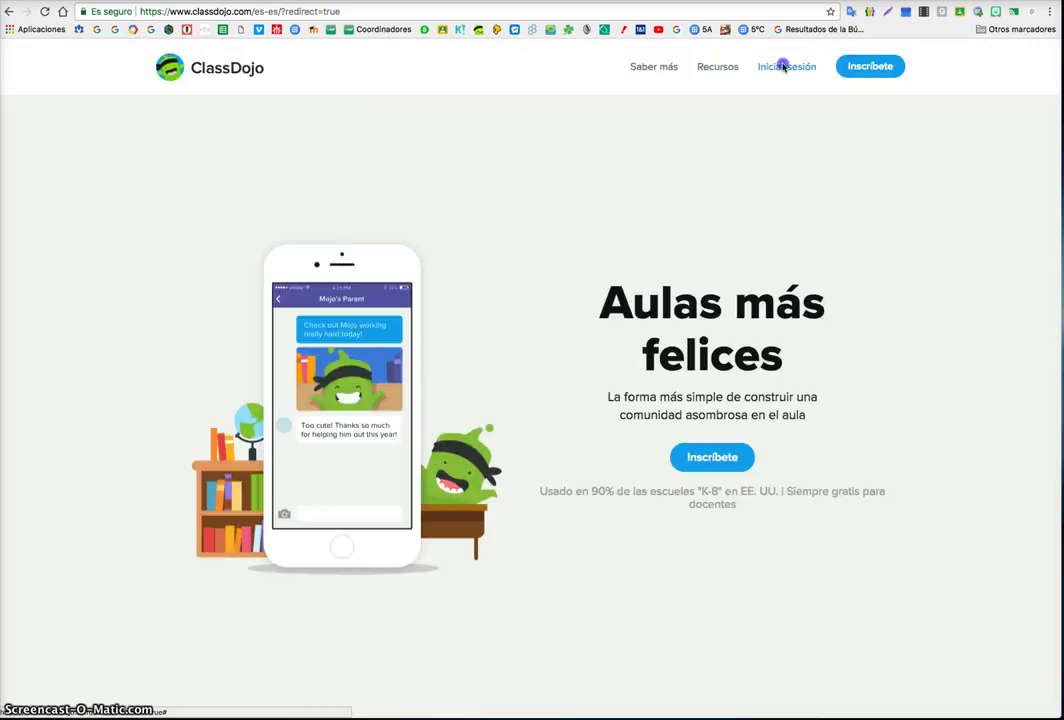
click(758, 66)
click(405, 215)
- Sign in with the teacher account e-mail and password, retyping the password after the error
click(451, 192)
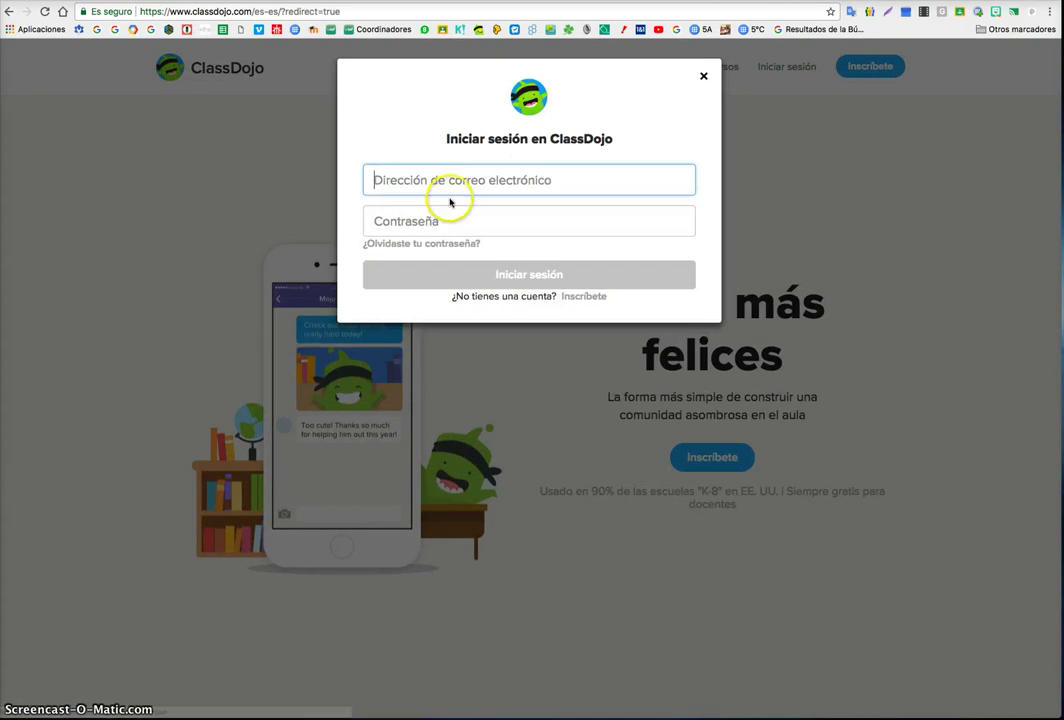
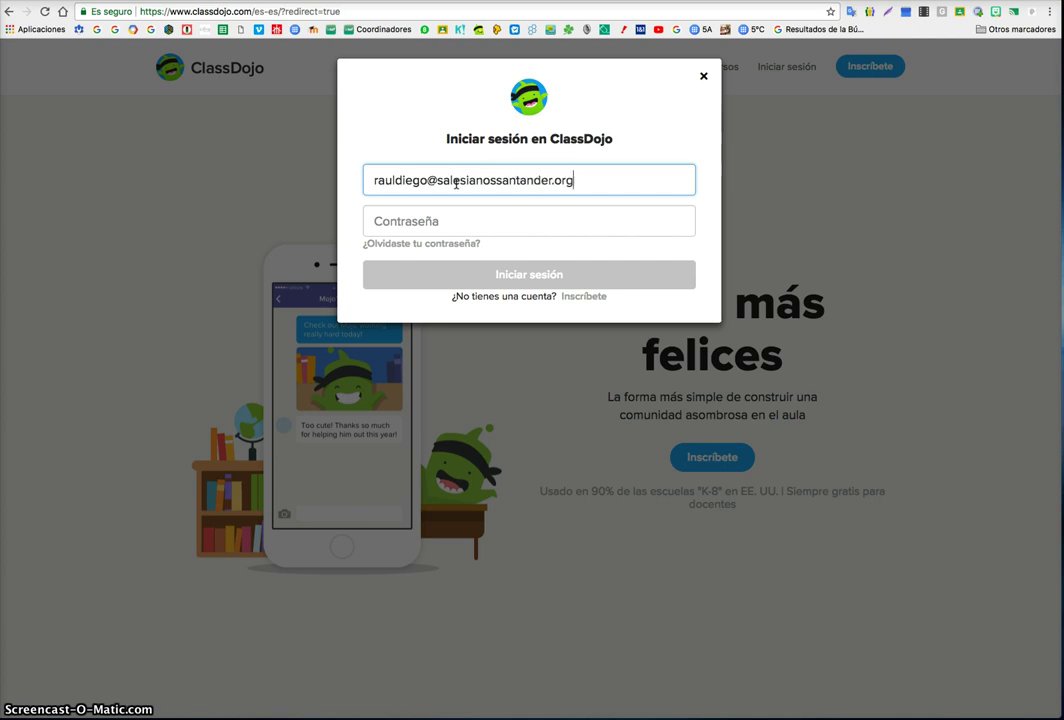
click(458, 210)
text(a•••••••)
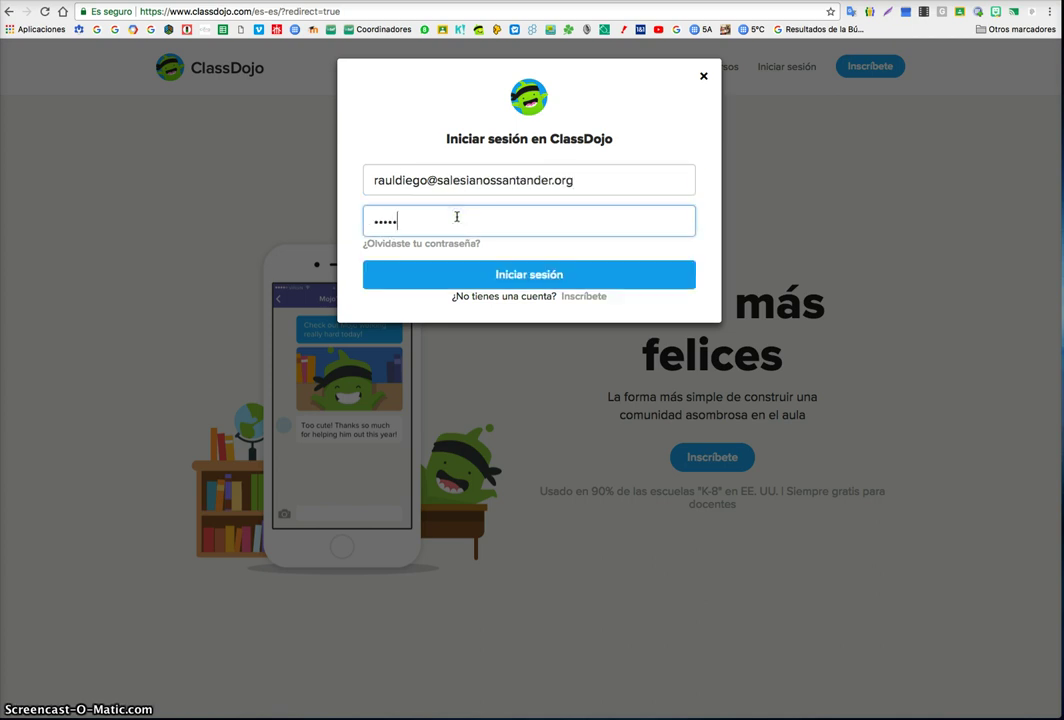
text(••)
click(474, 266)
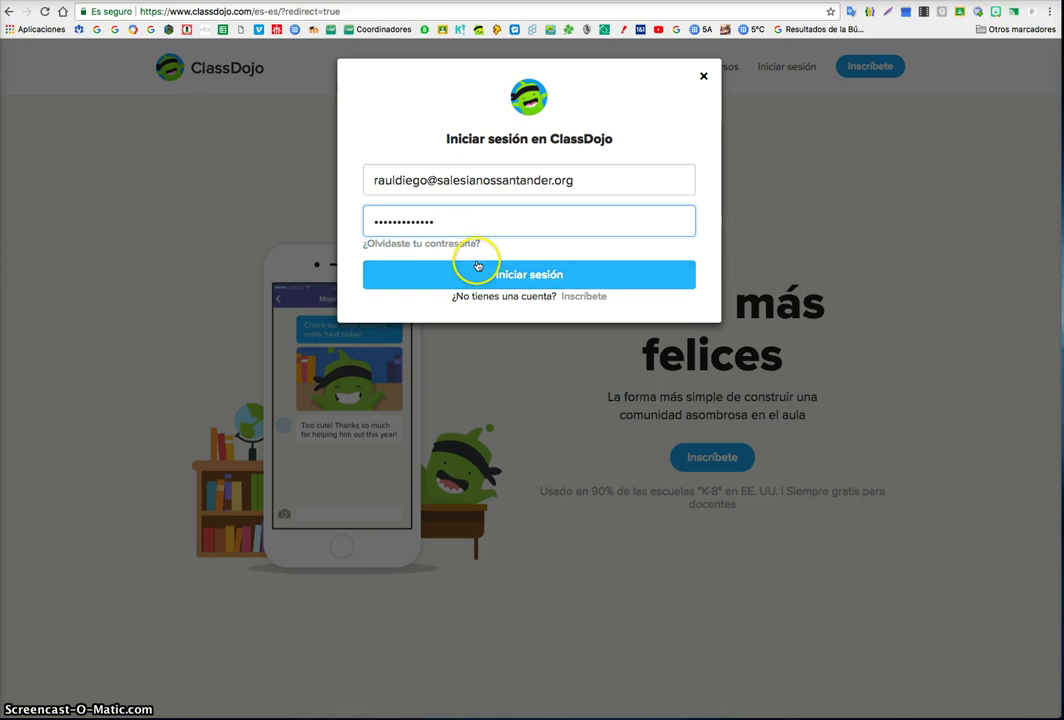
drag(470, 218, 340, 214)
text(••••••)
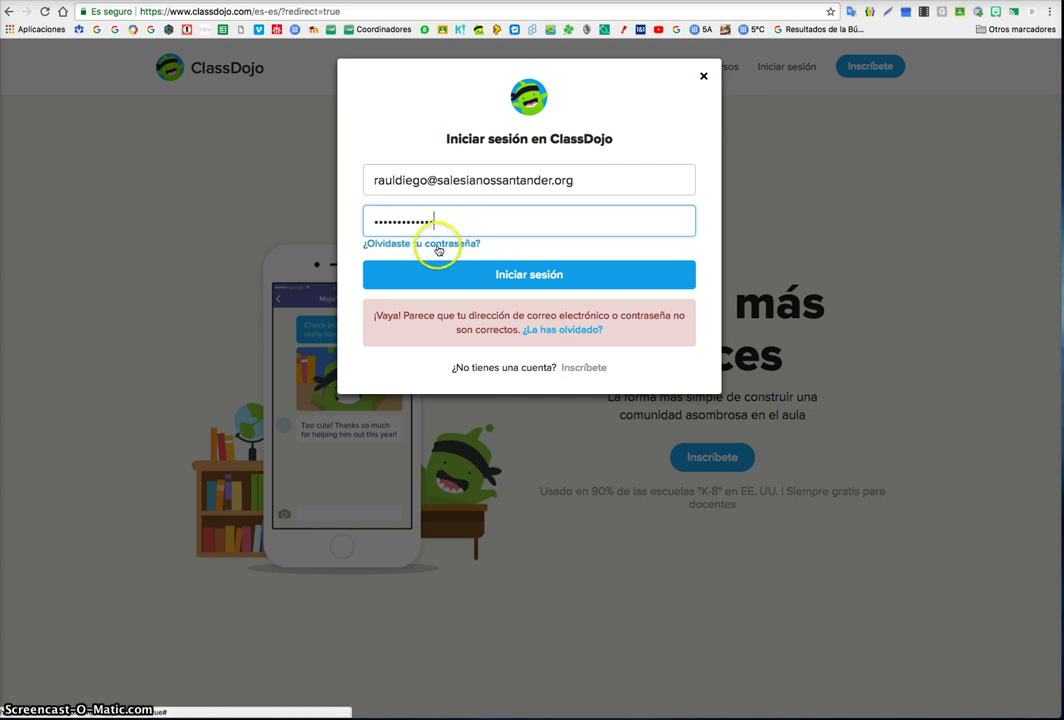
click(489, 275)
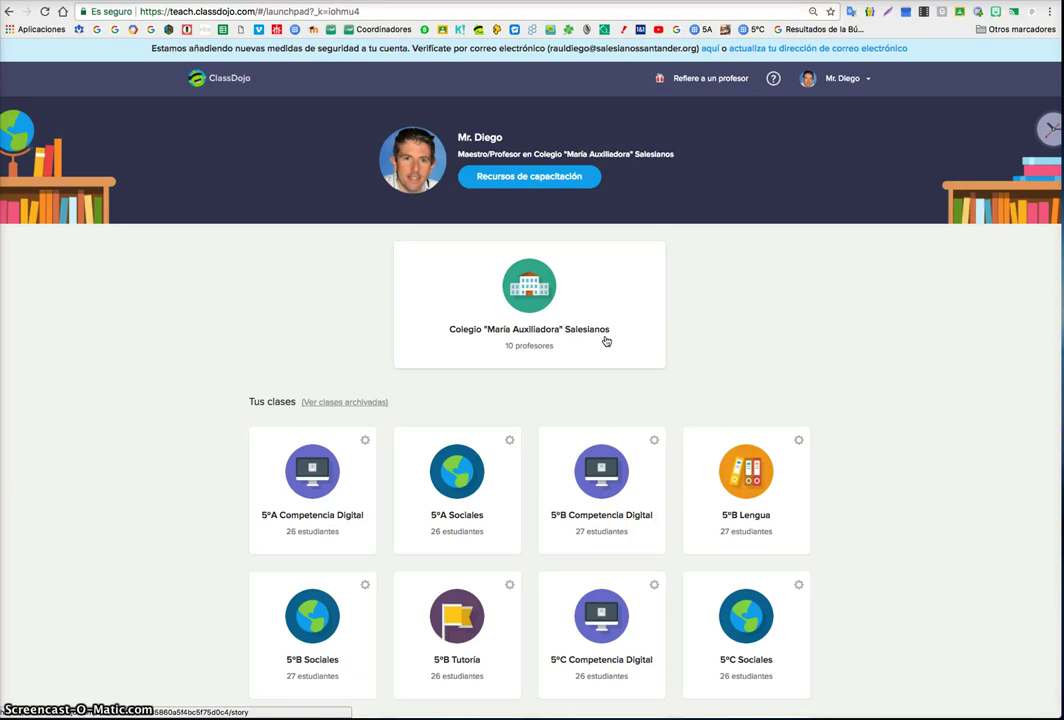
scroll(605, 341, down, 3)
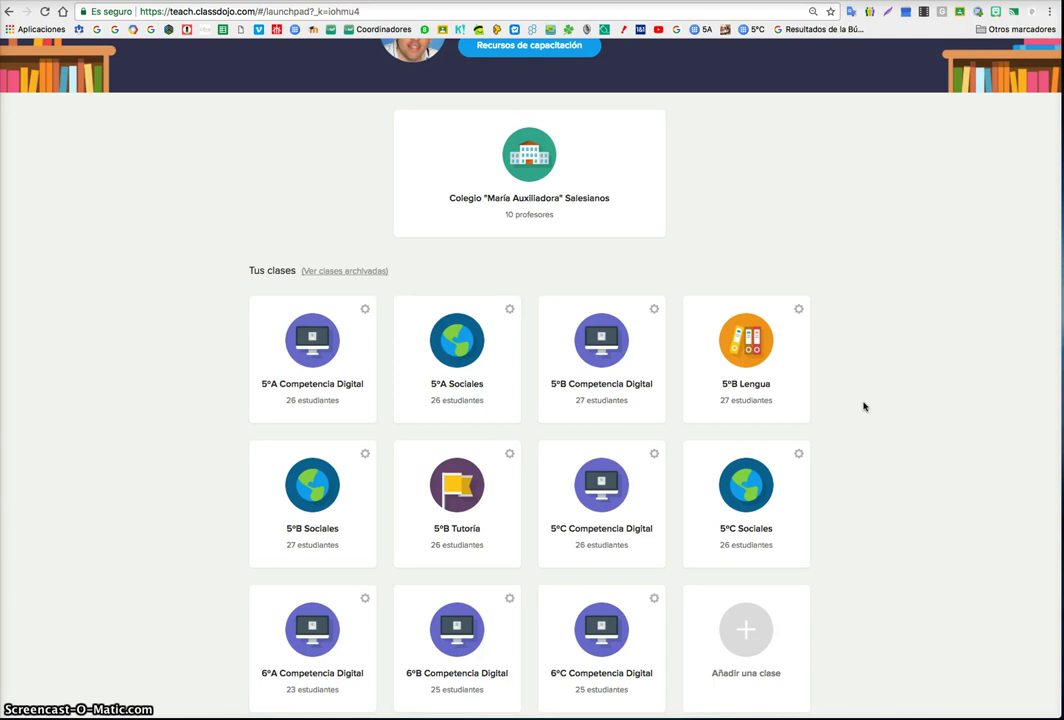
click(340, 270)
scroll(320, 325, down, 5)
click(416, 294)
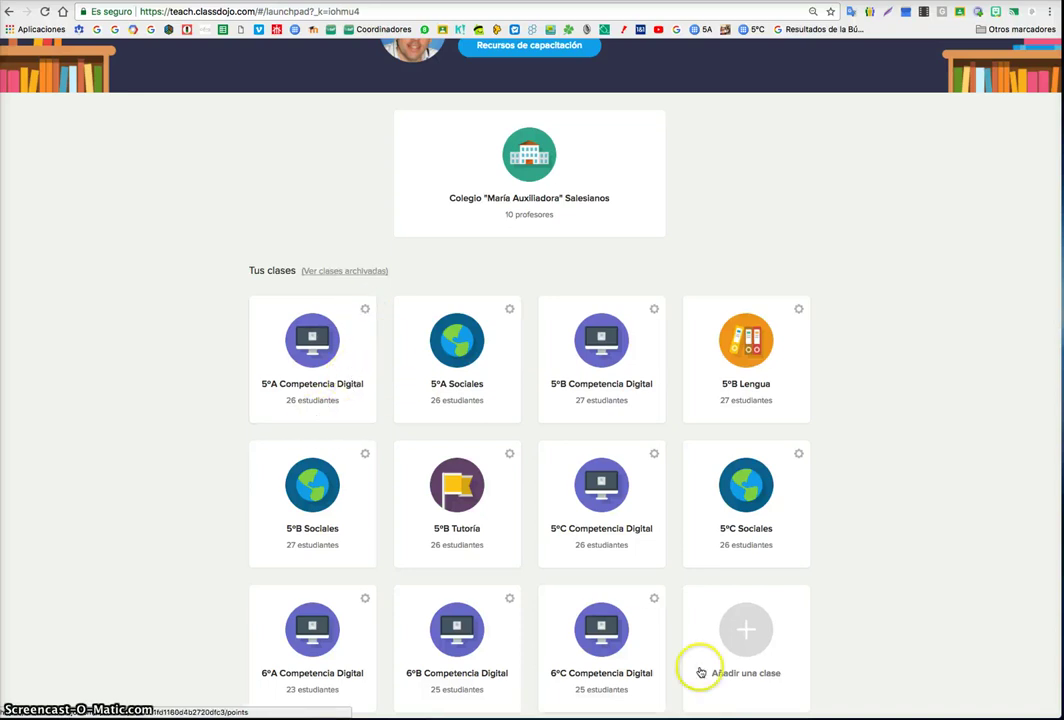
click(737, 647)
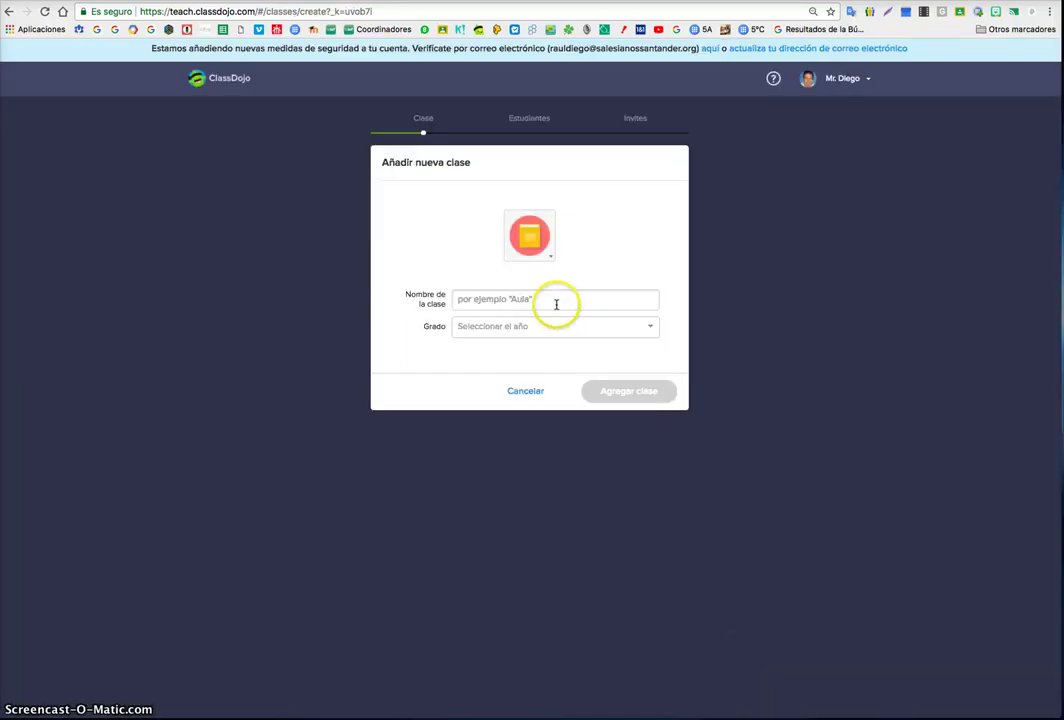
- Keep the red notebook icon and name the new class 'Lengua'
click(546, 248)
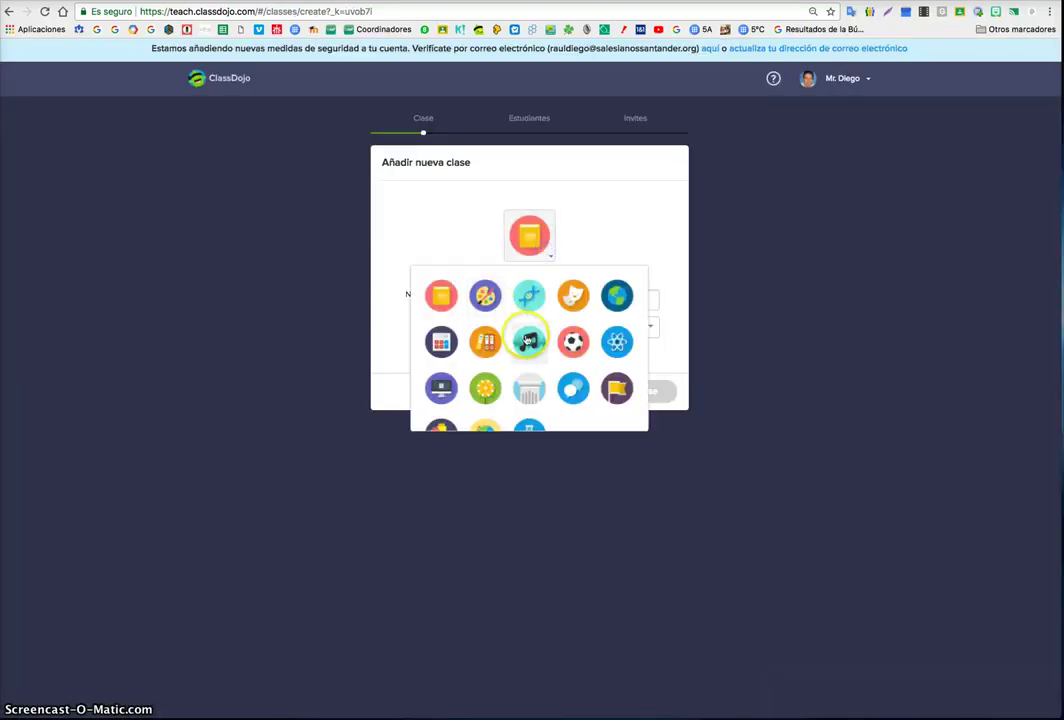
scroll(525, 338, down, 2)
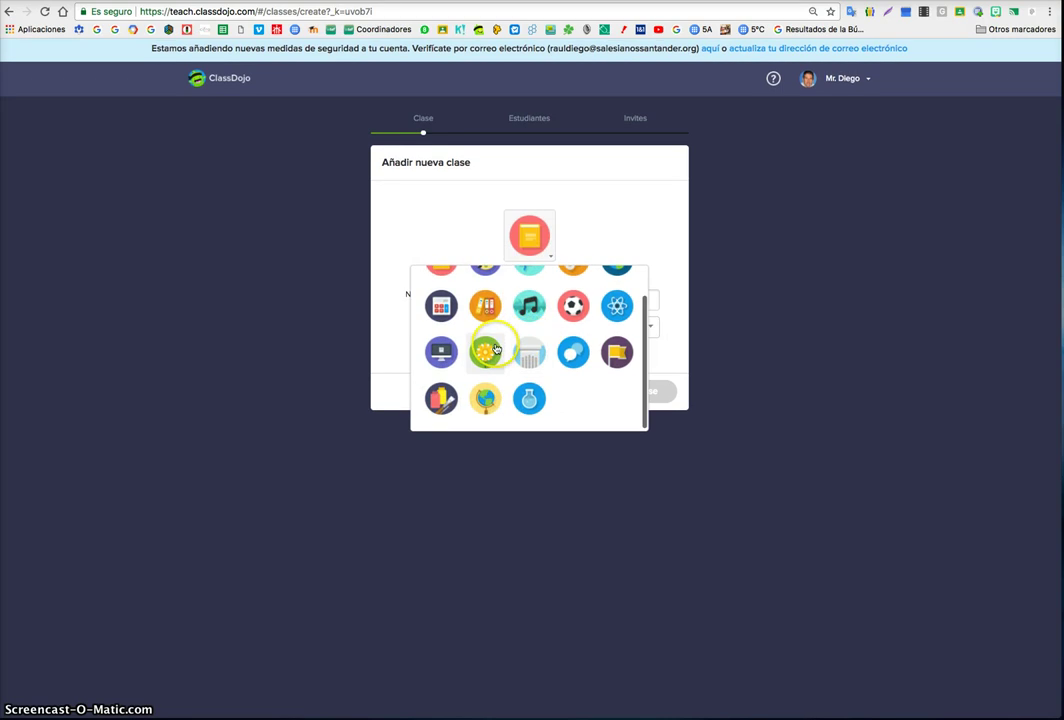
scroll(487, 350, up, 2)
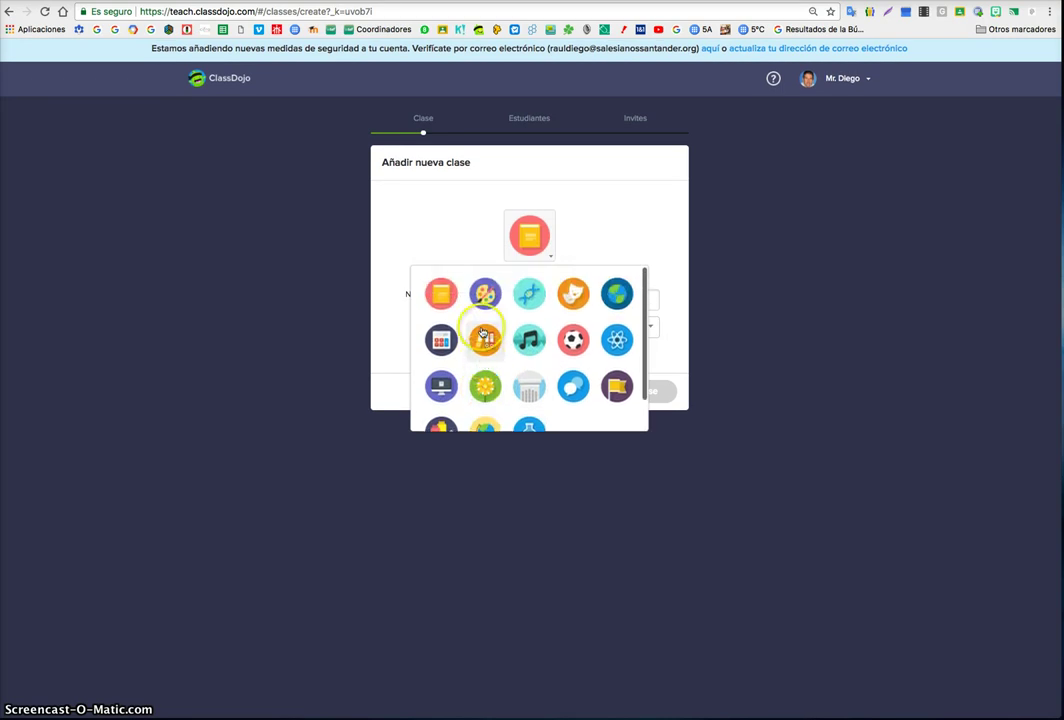
click(455, 297)
click(489, 303)
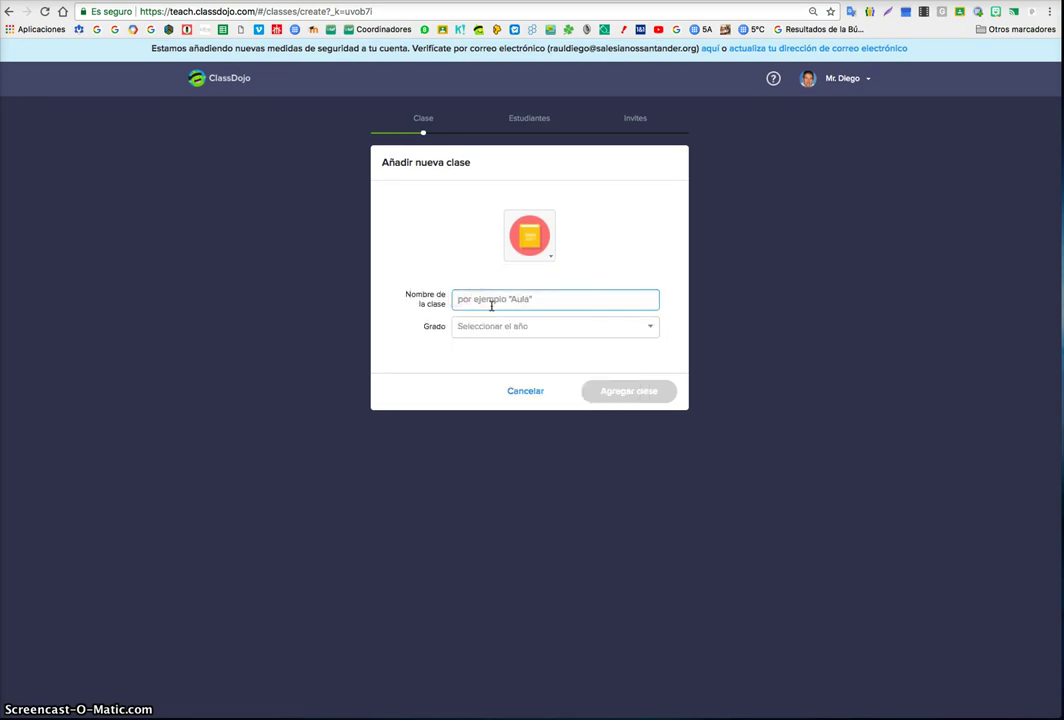
text(Lengua)
- Set the grade to 6º de primaria and create the class
click(494, 328)
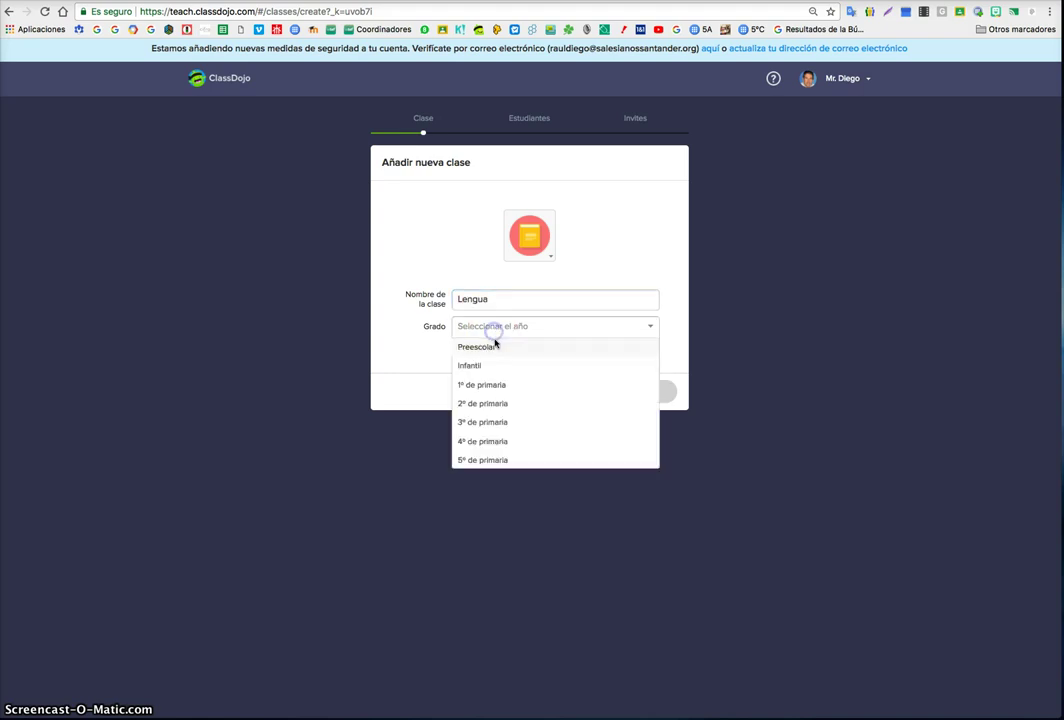
scroll(507, 424, down, 1)
click(515, 440)
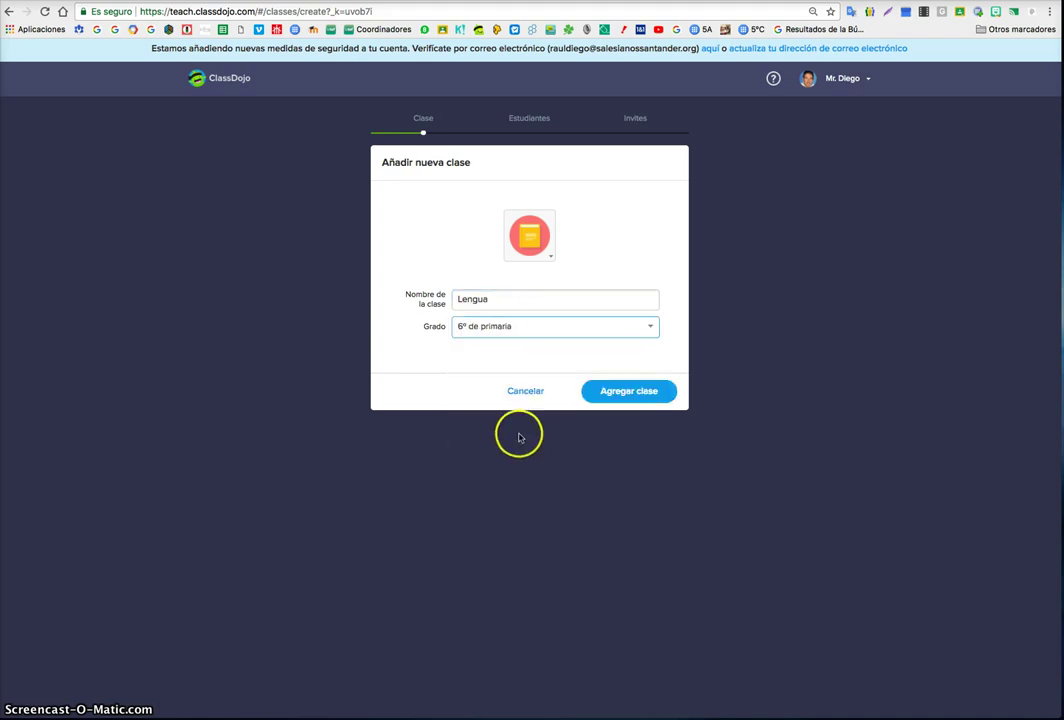
click(610, 398)
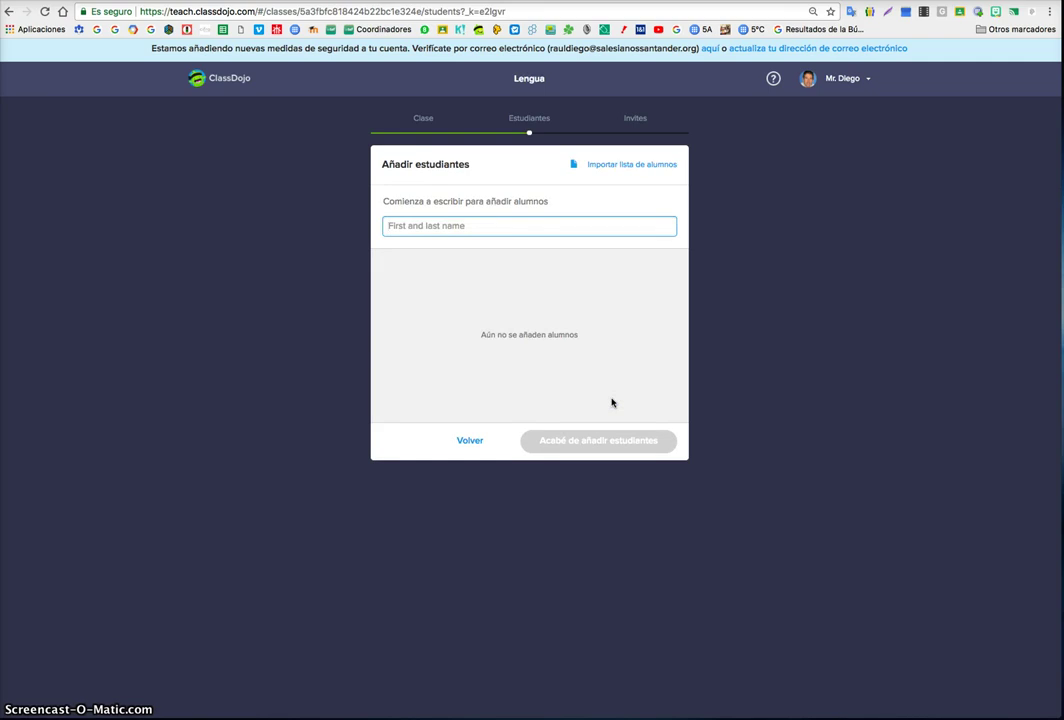
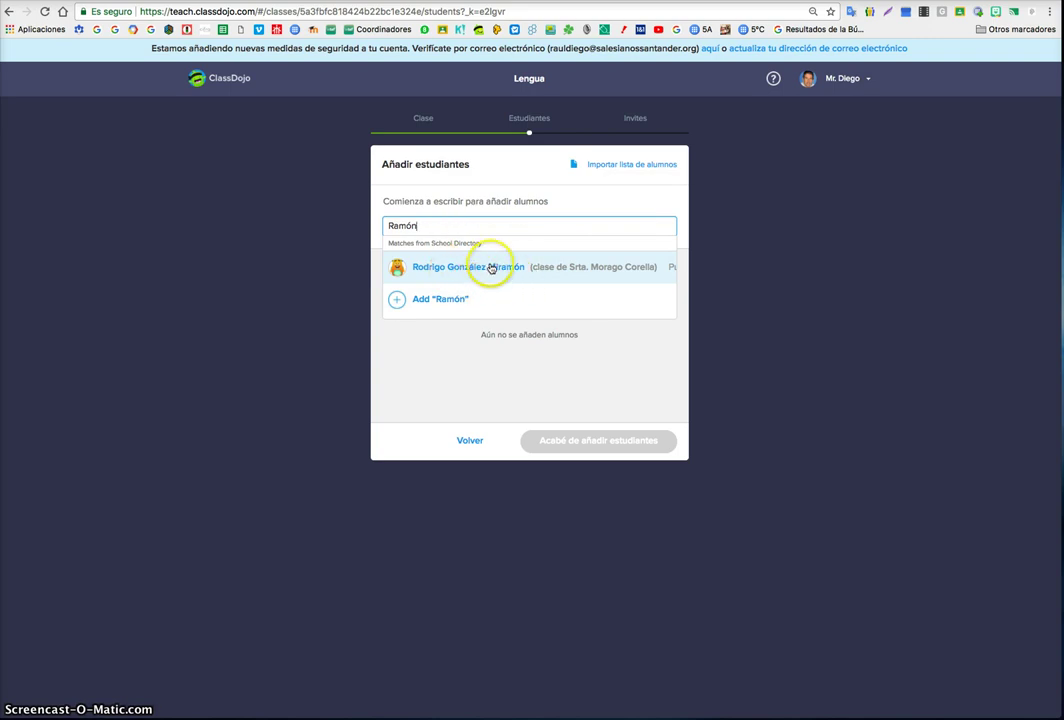
- Add the first two students to the roster by their full names
click(454, 302)
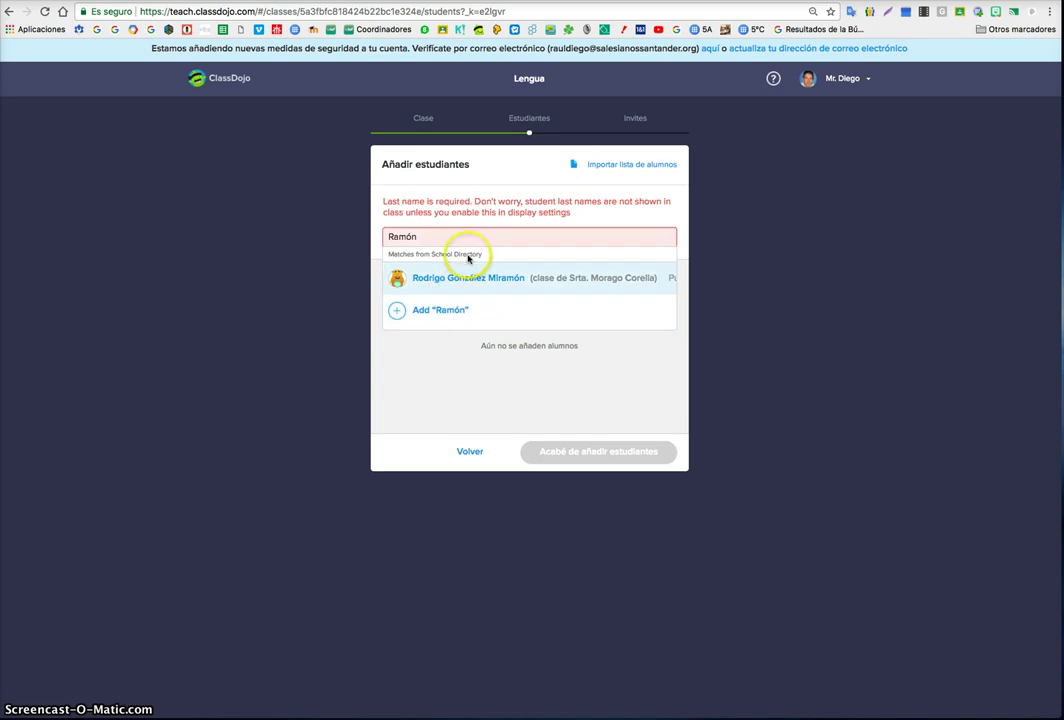
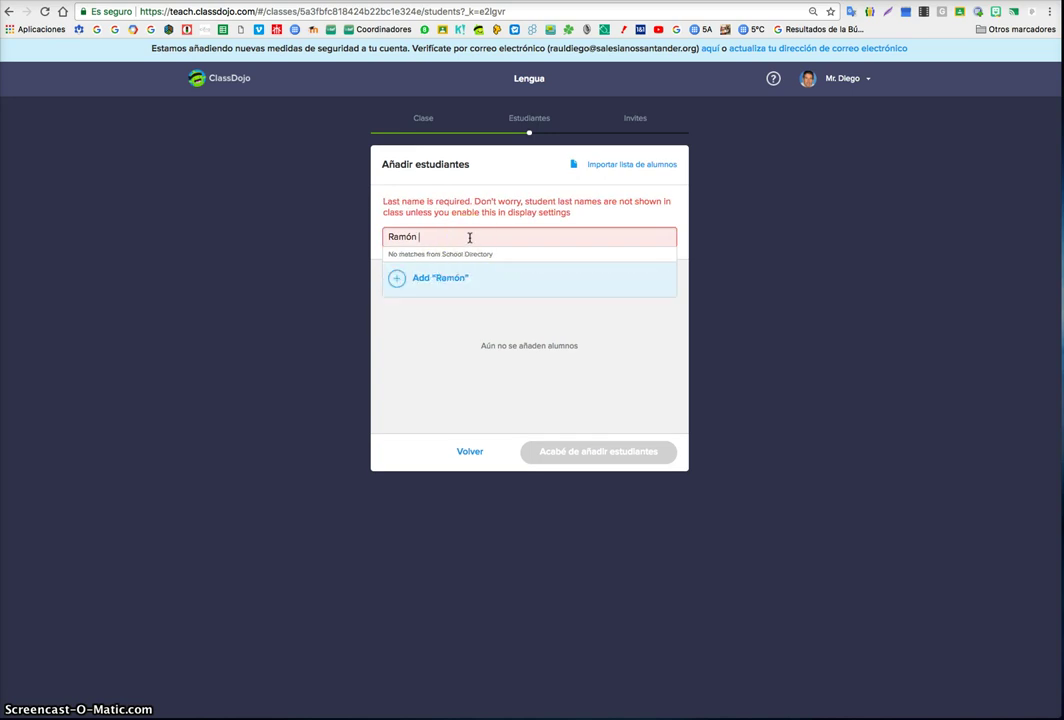
click(481, 270)
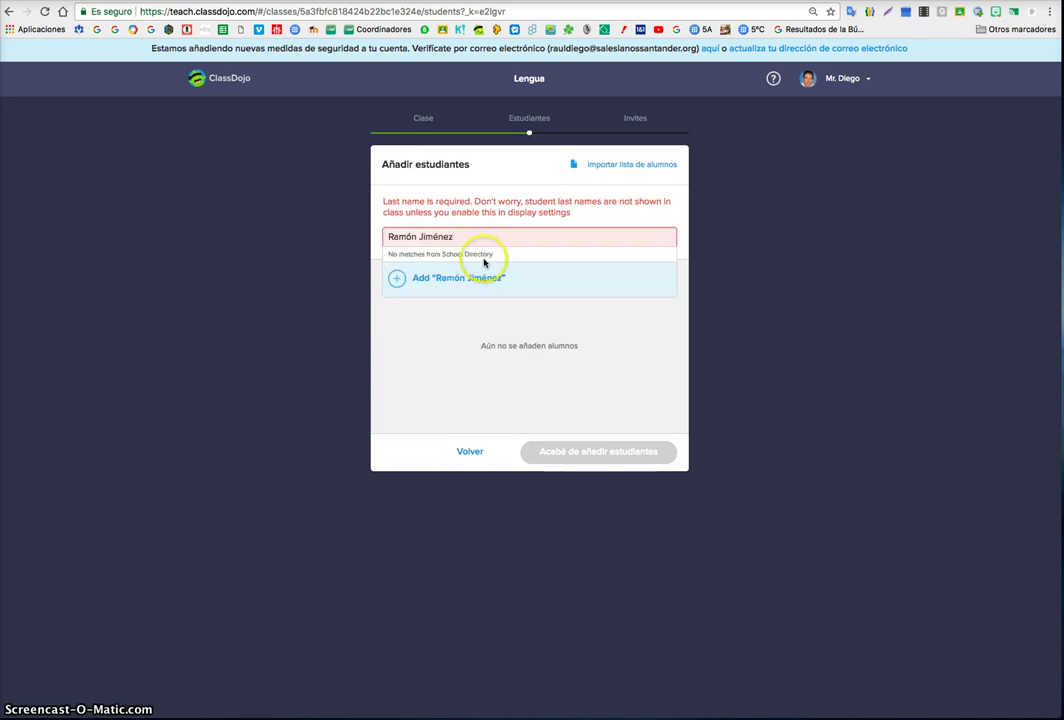
click(428, 225)
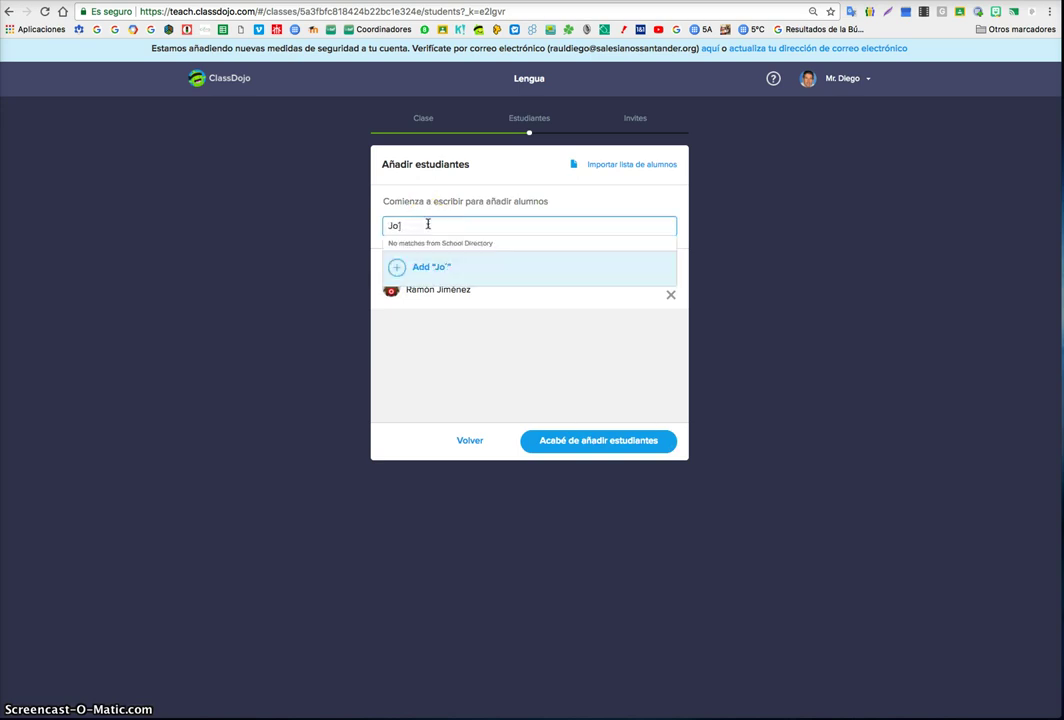
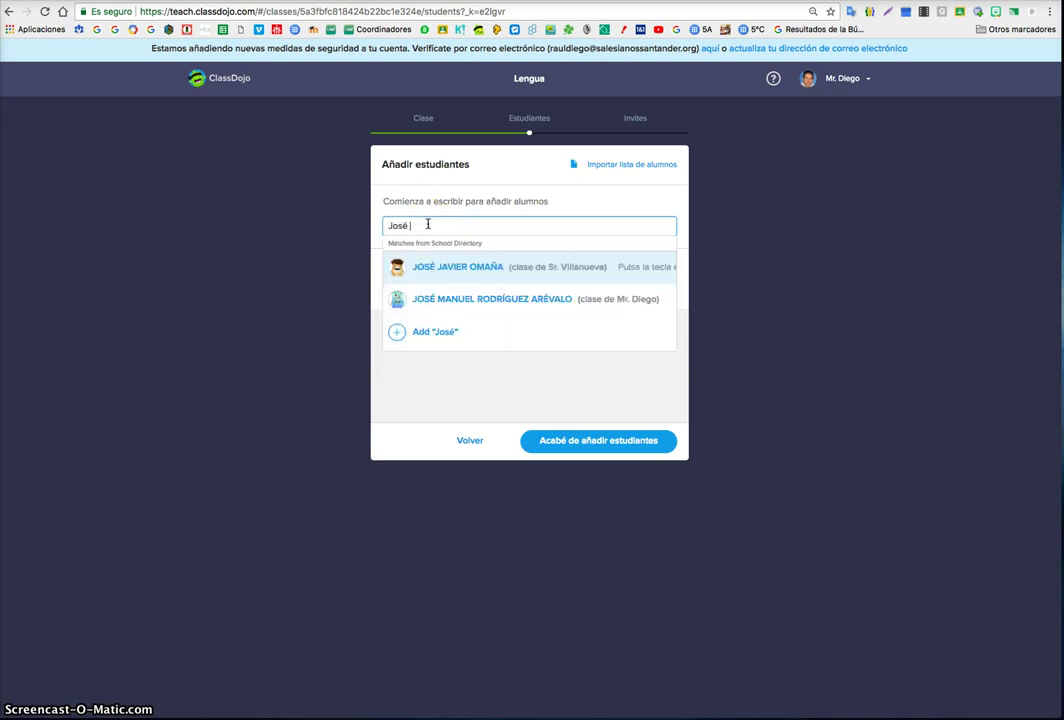
key(Return)
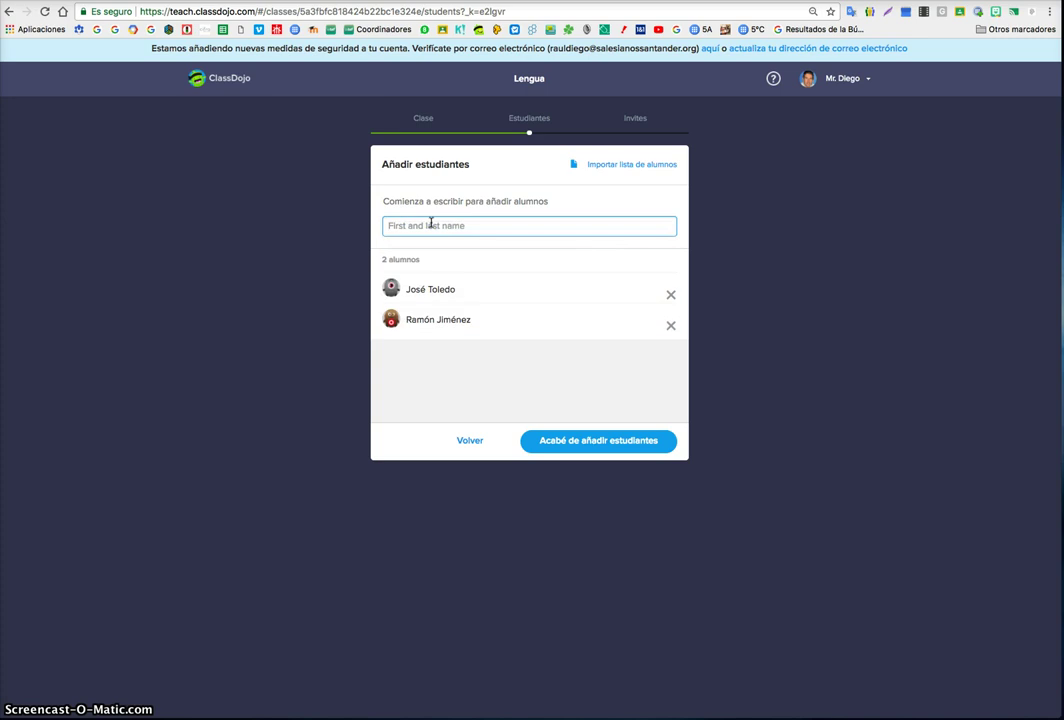
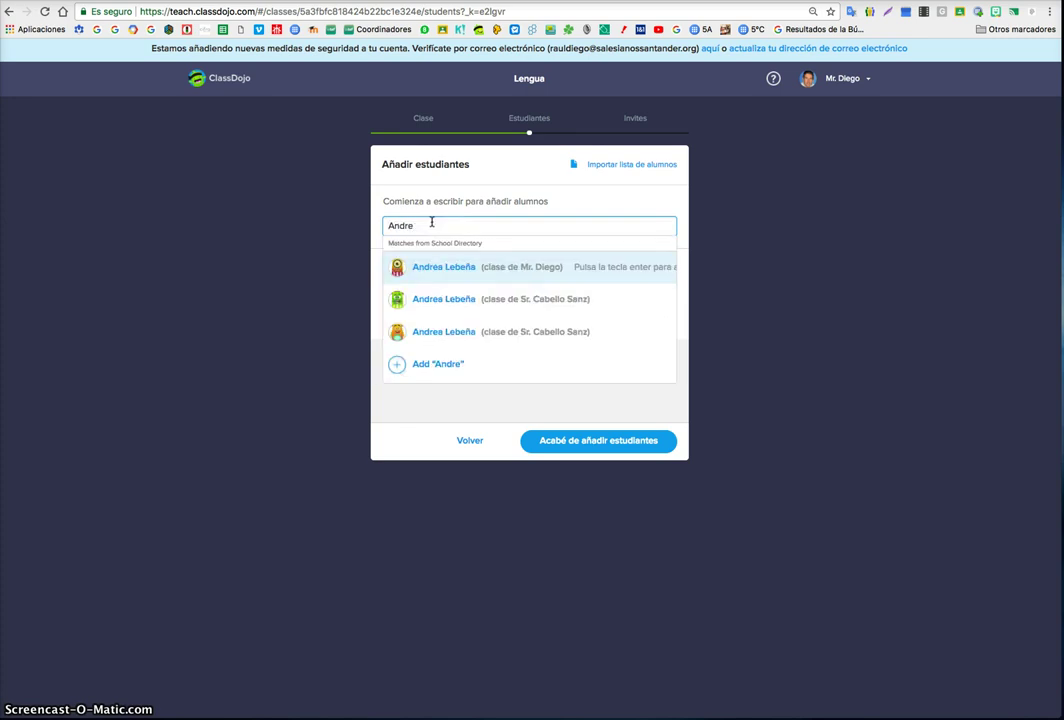
- Add two more students by full name, correcting a typo in one surname
key(Return)
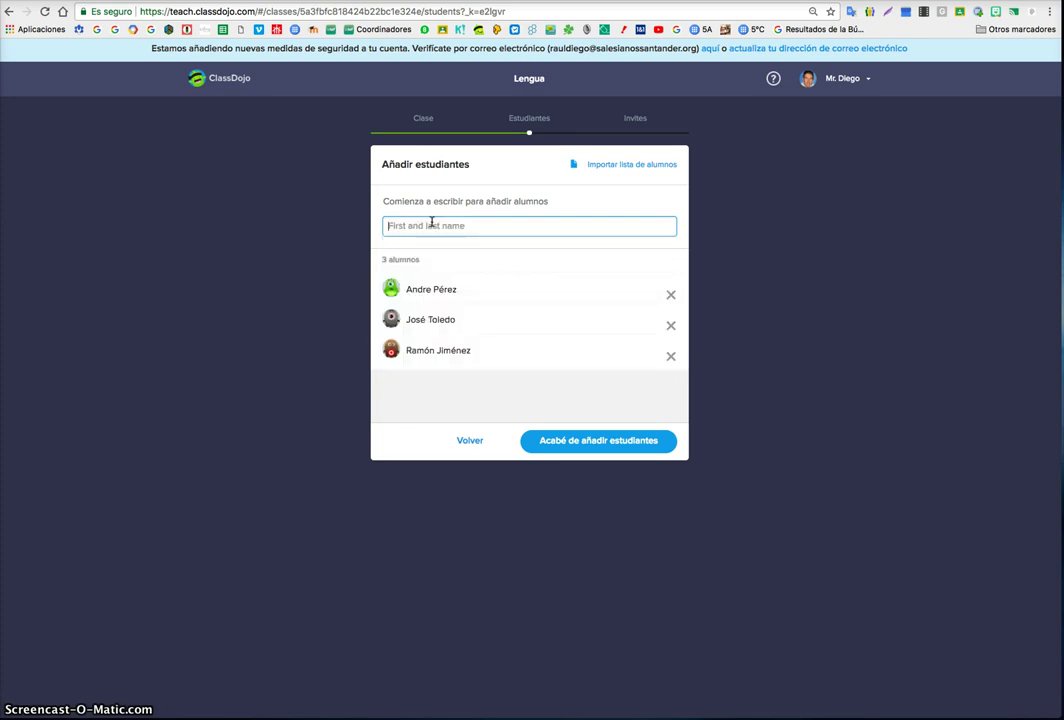
click(430, 240)
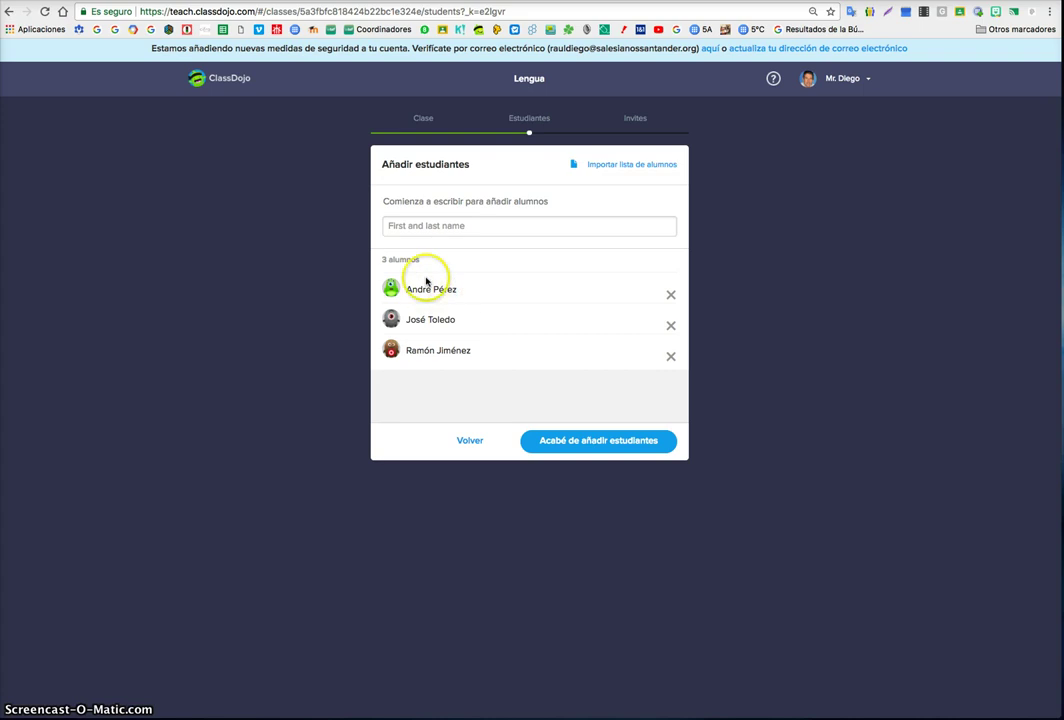
click(438, 224)
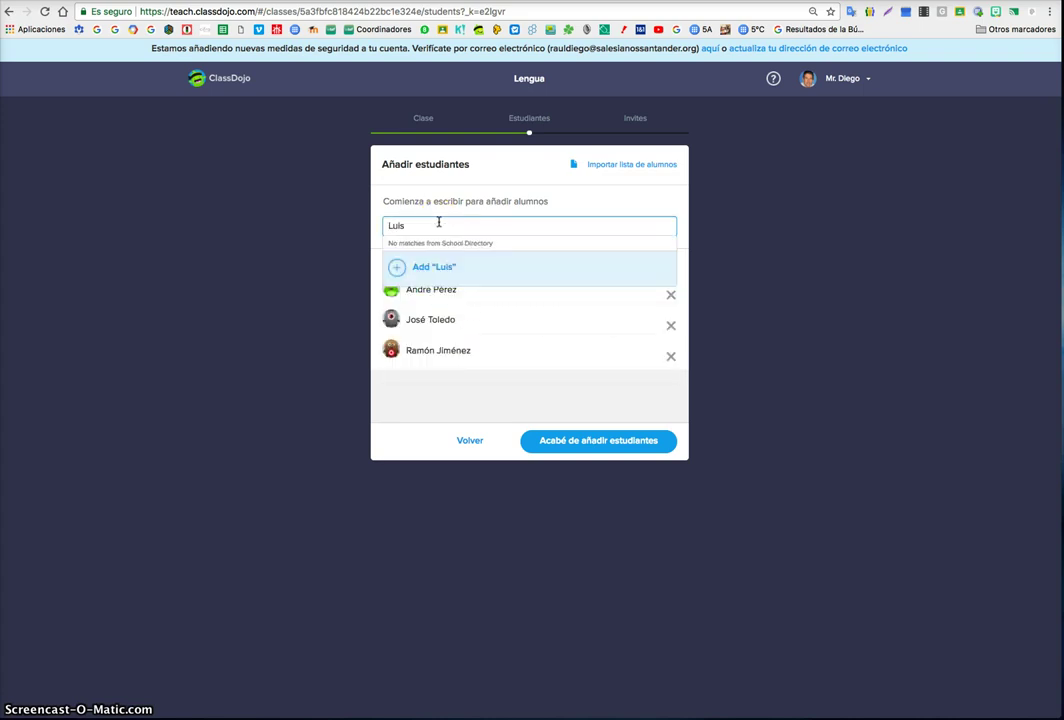
click(423, 266)
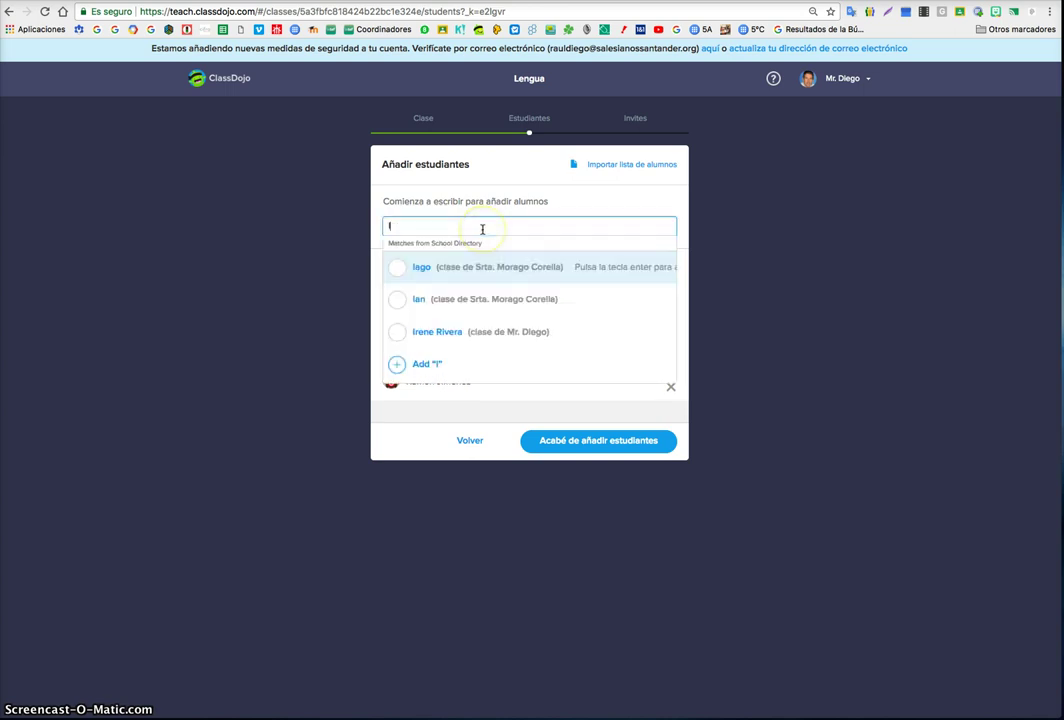
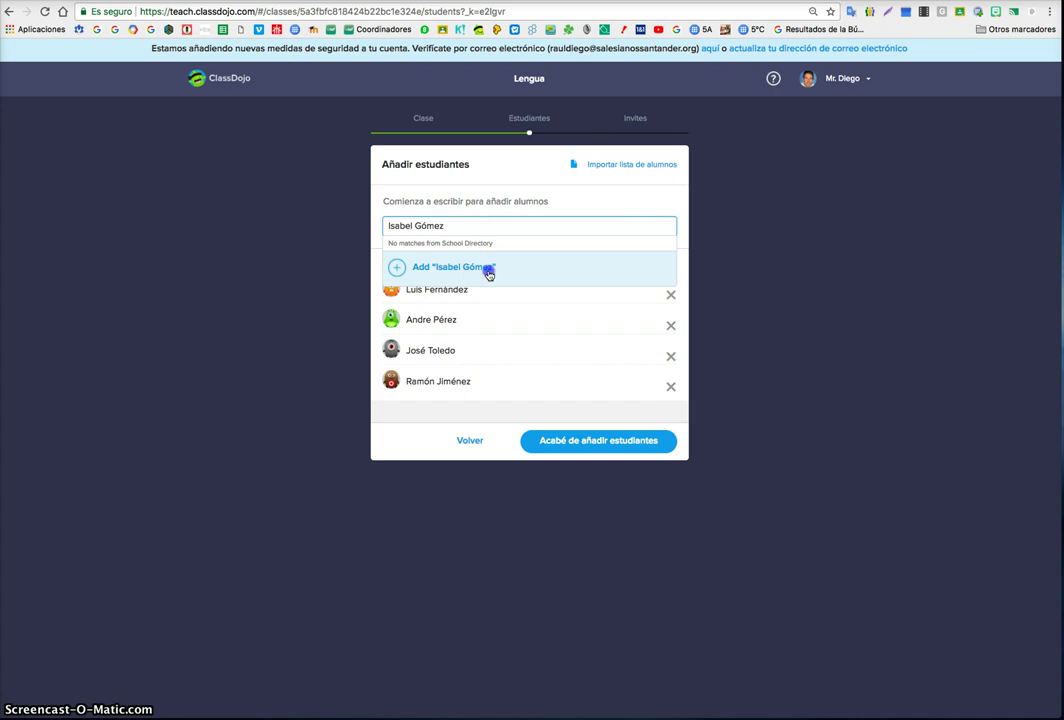
- Add the remaining students and finish adding students to move on to invitations
click(487, 270)
click(477, 228)
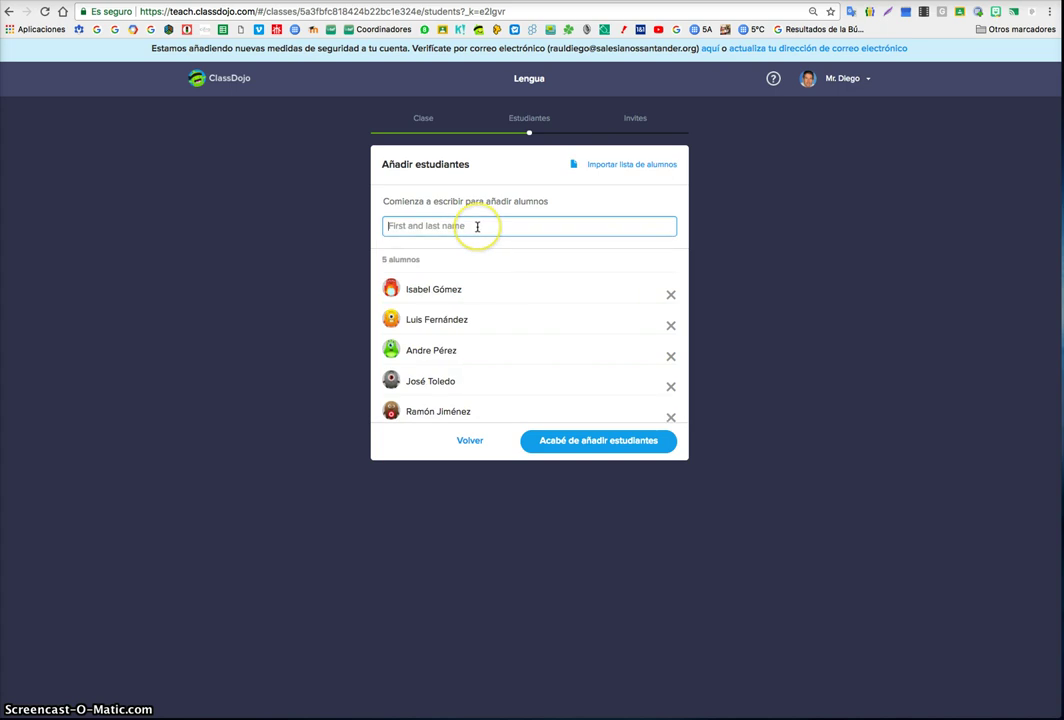
text(FErmñin)
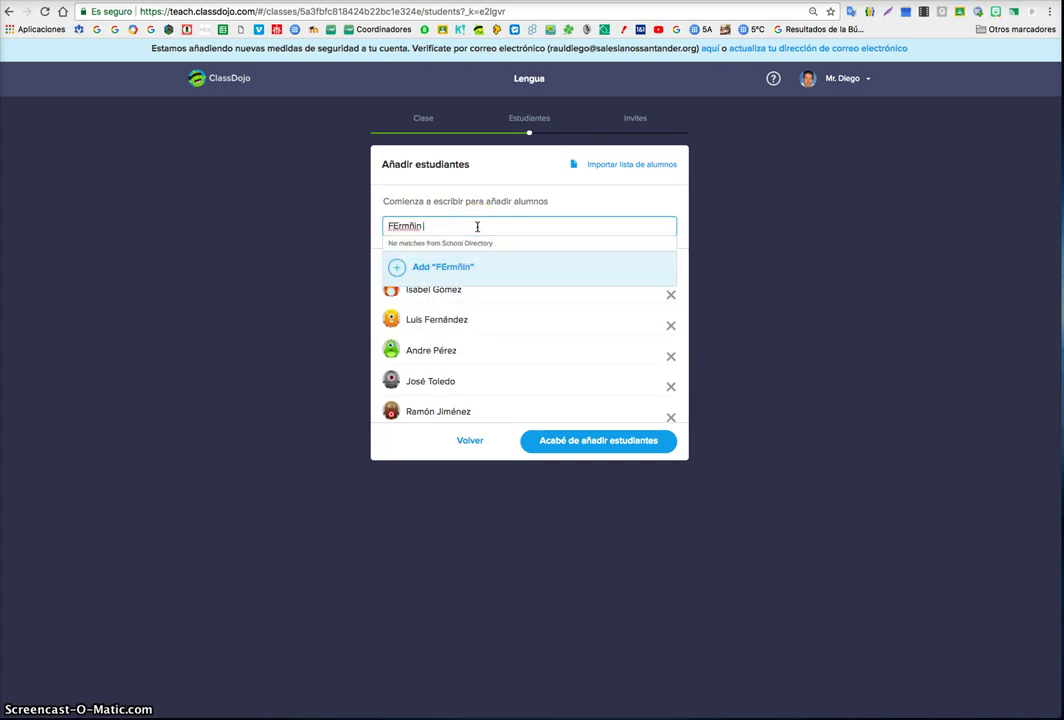
key(BackSpace)
key(BackSpace)
key(BackSpace)
key(BackSpace)
key(BackSpace)
key(BackSpace)
text(erm)
text(ón)
key(BackSpace)
key(BackSpace)
key(BackSpace)
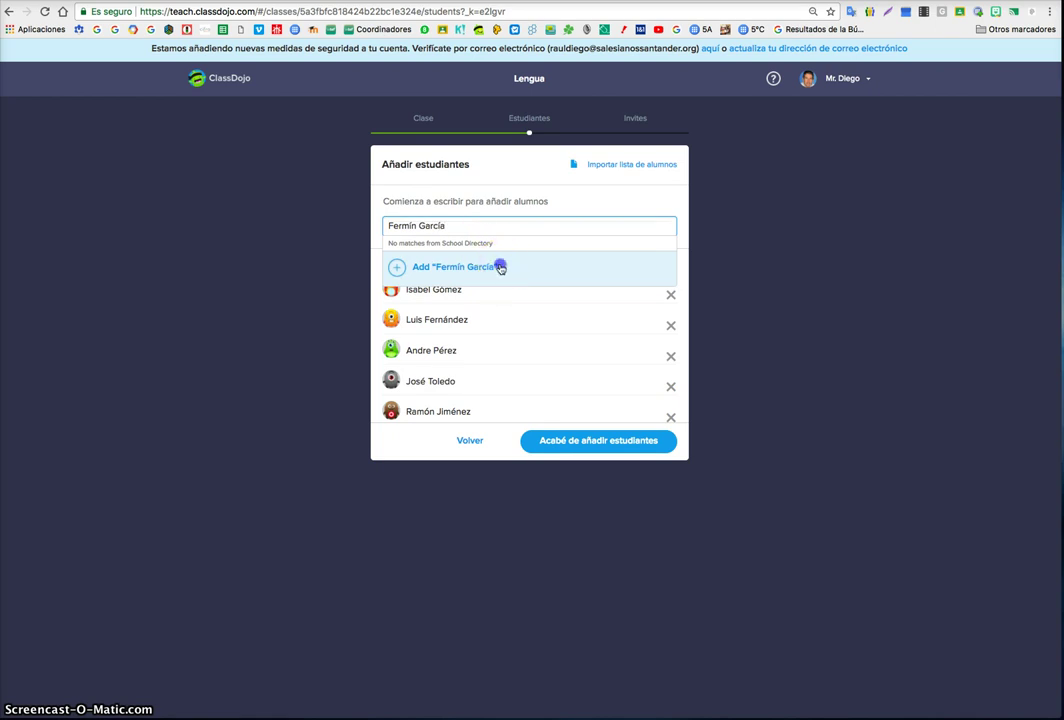
click(499, 266)
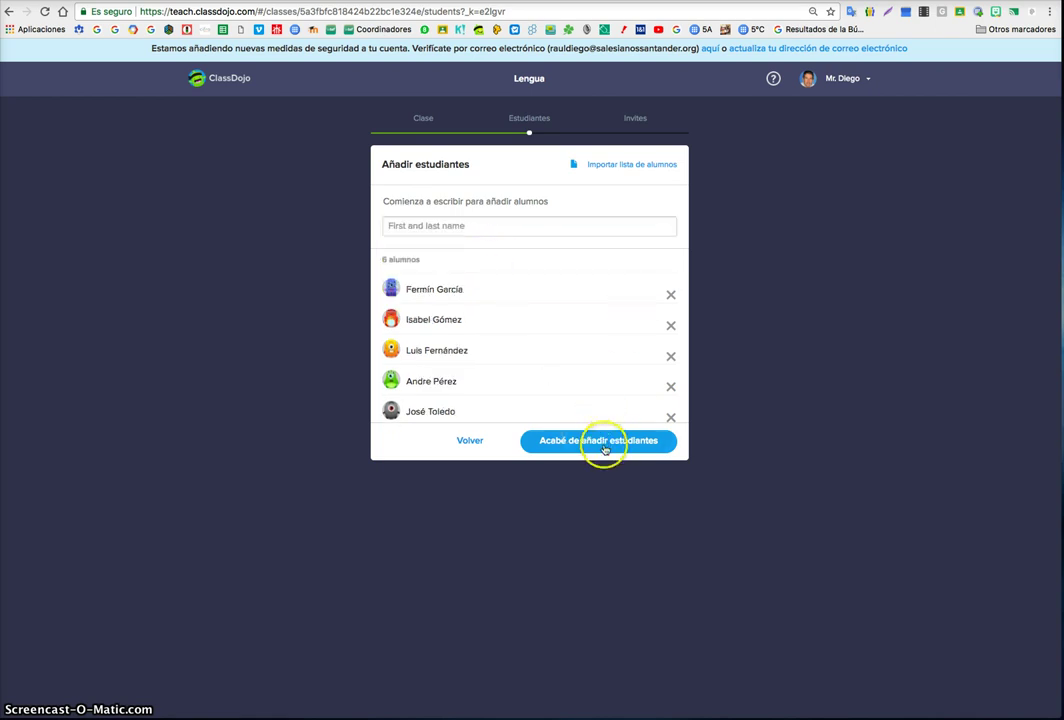
click(603, 441)
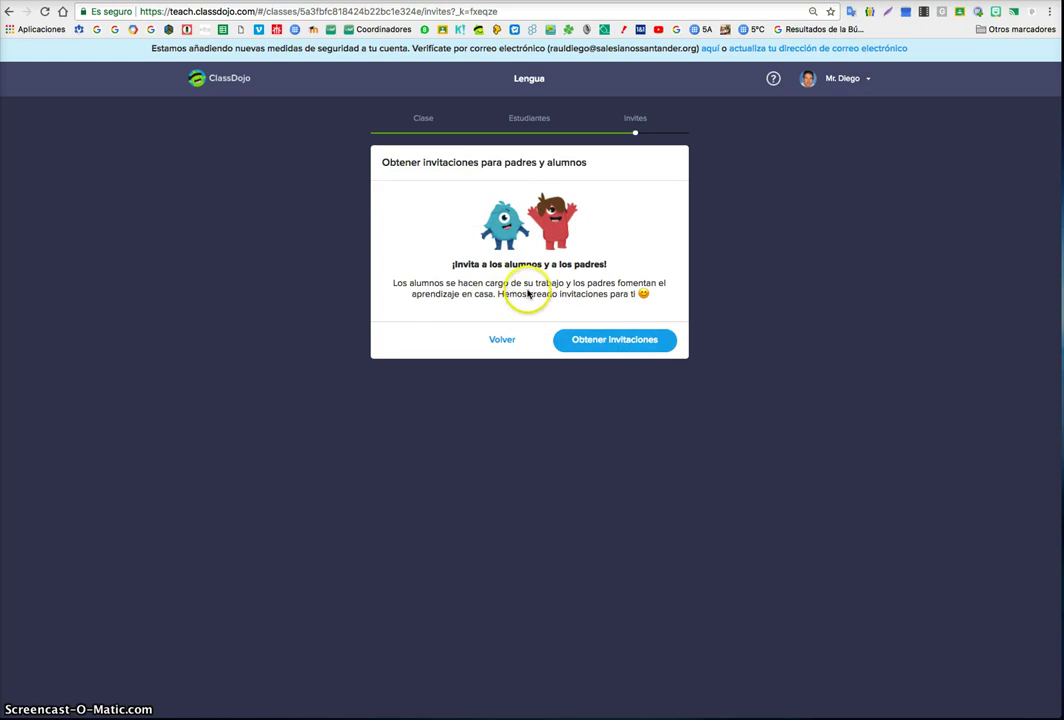
- Generate the parent and student invitations, save the PDF to the Desktop, and finish
click(592, 343)
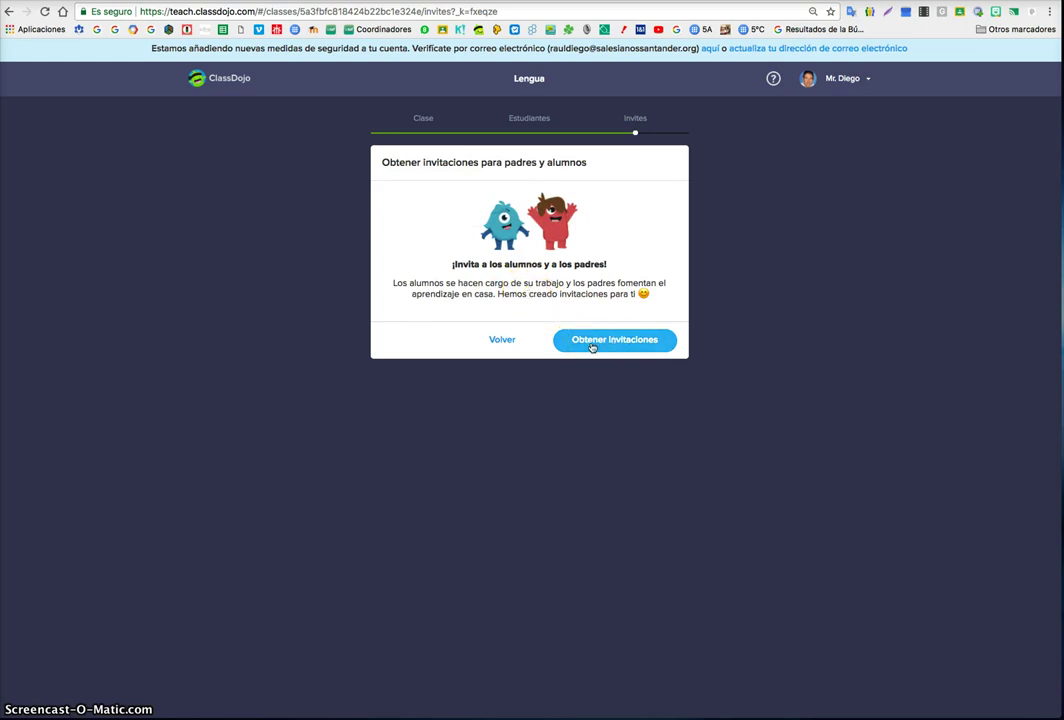
click(590, 338)
click(330, 52)
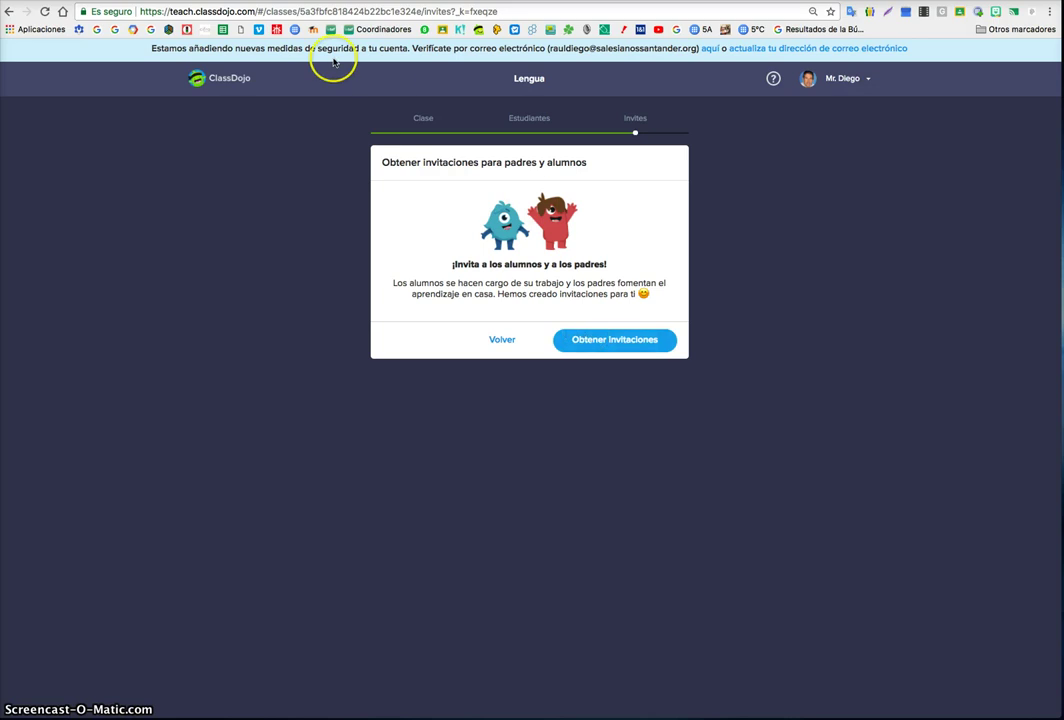
click(670, 293)
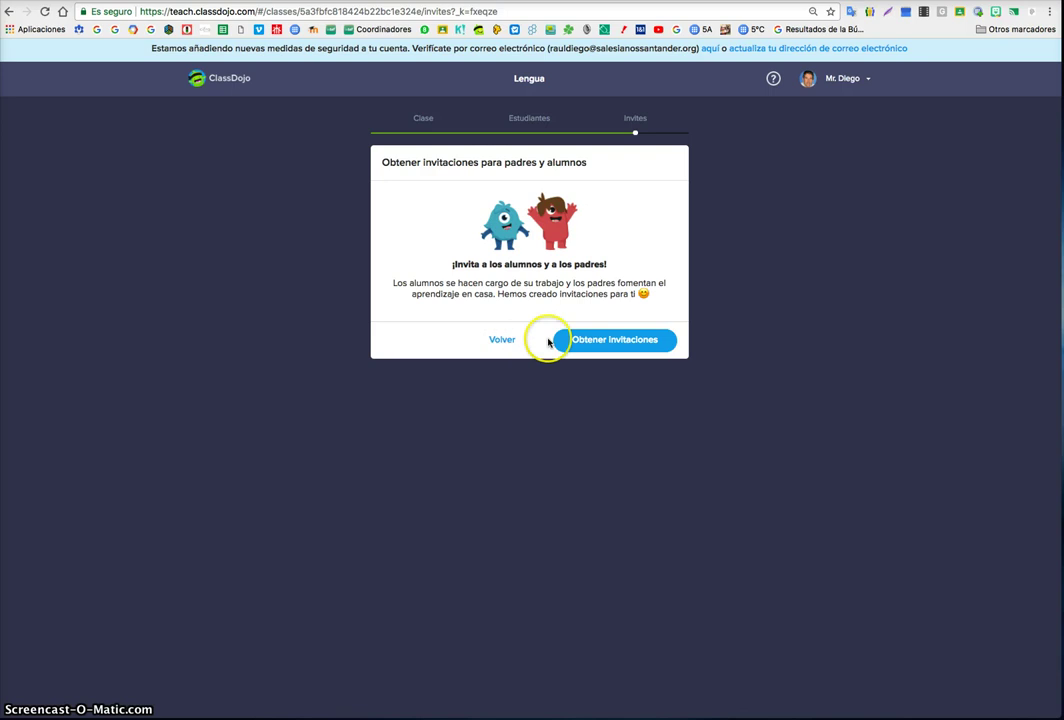
click(588, 342)
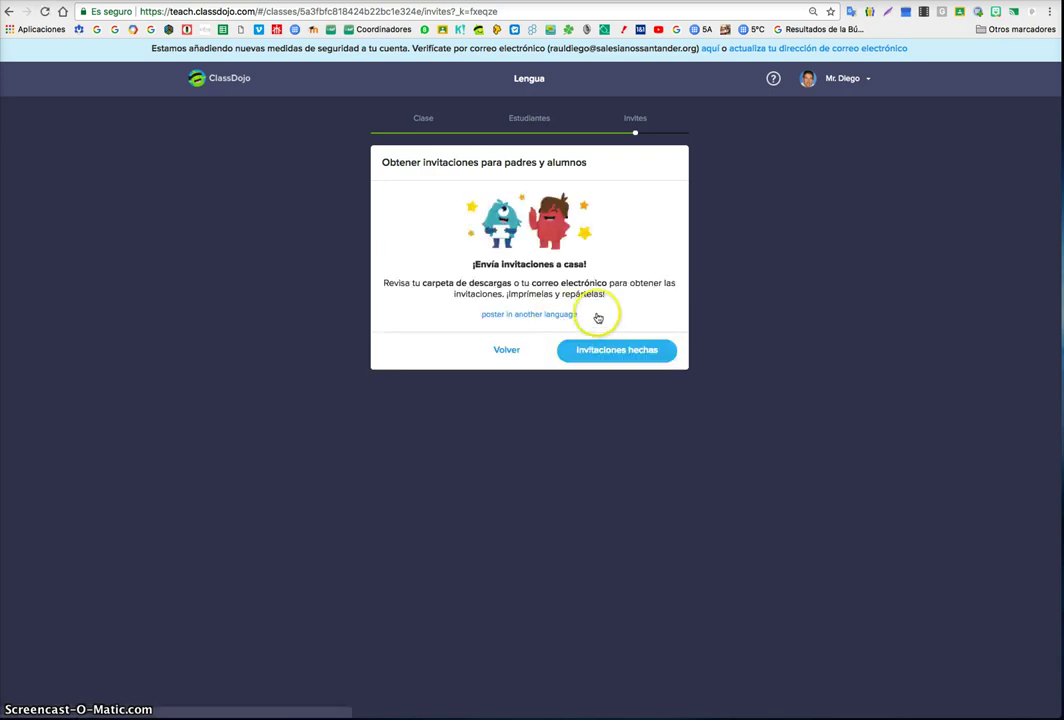
click(613, 349)
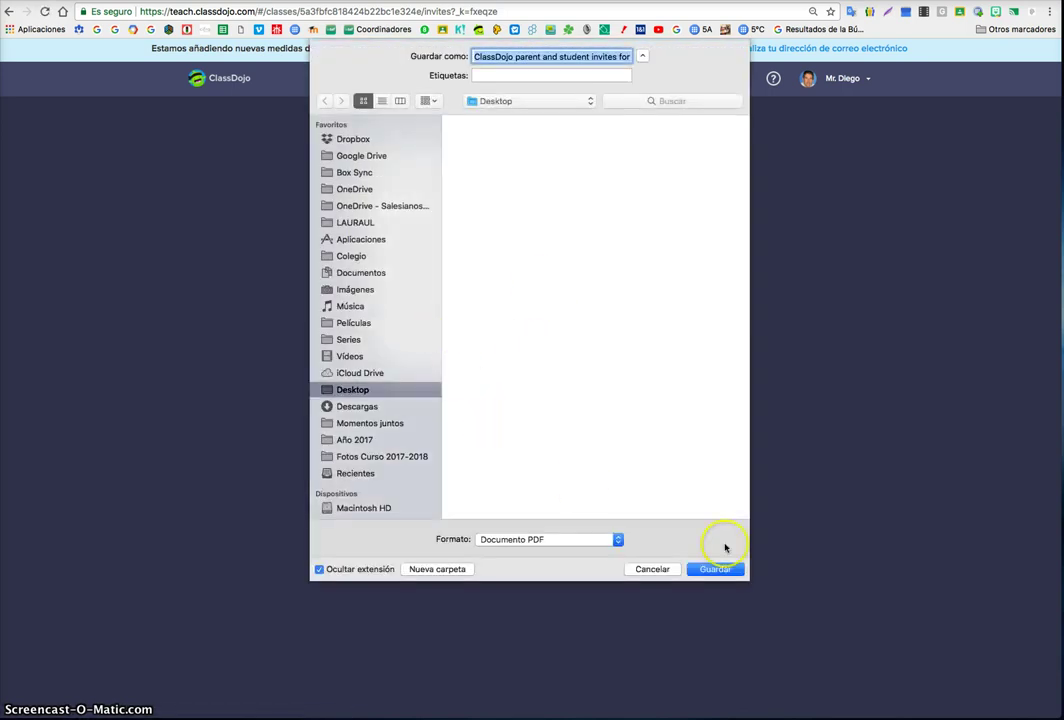
click(716, 568)
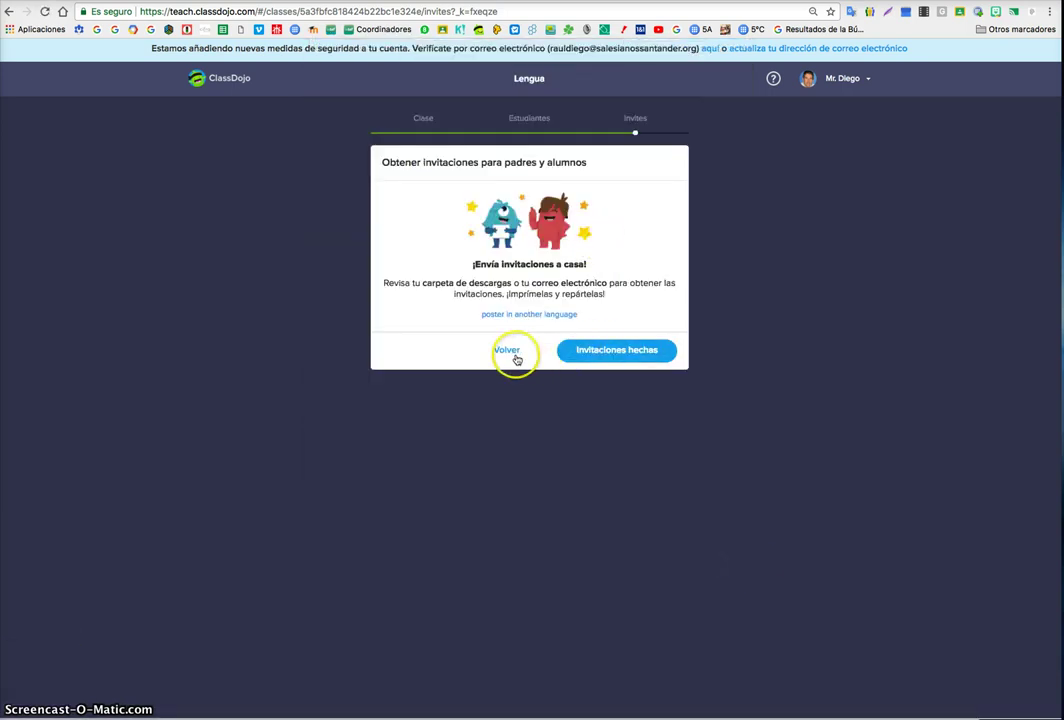
click(599, 352)
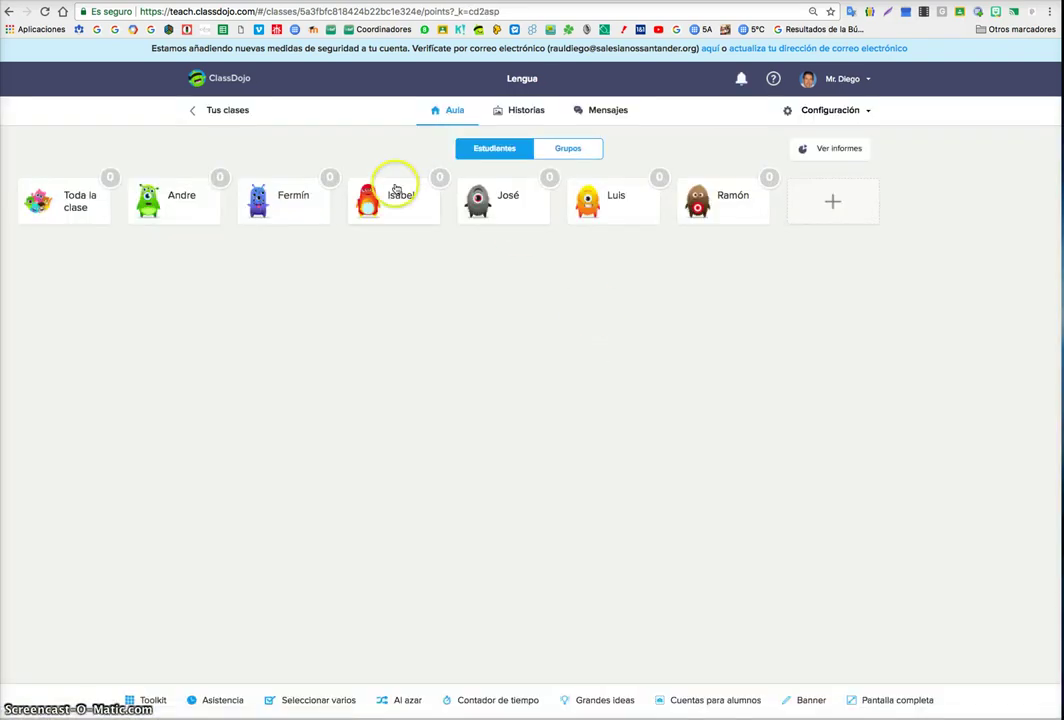
- Open and cancel the Añadir estudiantes form twice, then bring up the class settings options
click(836, 201)
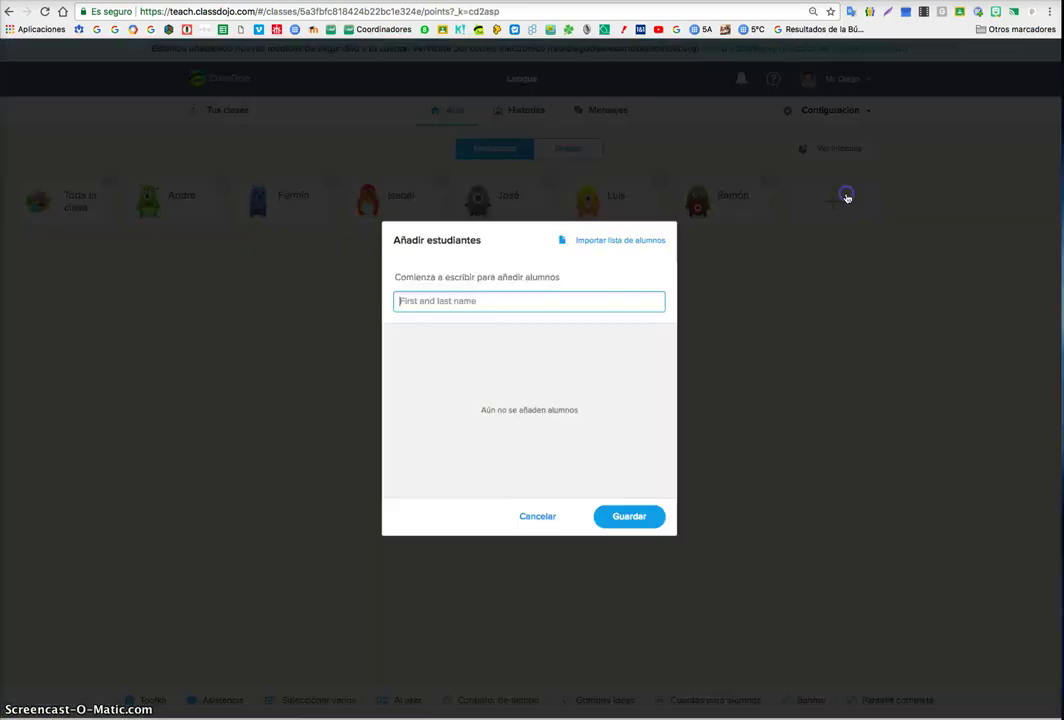
click(532, 516)
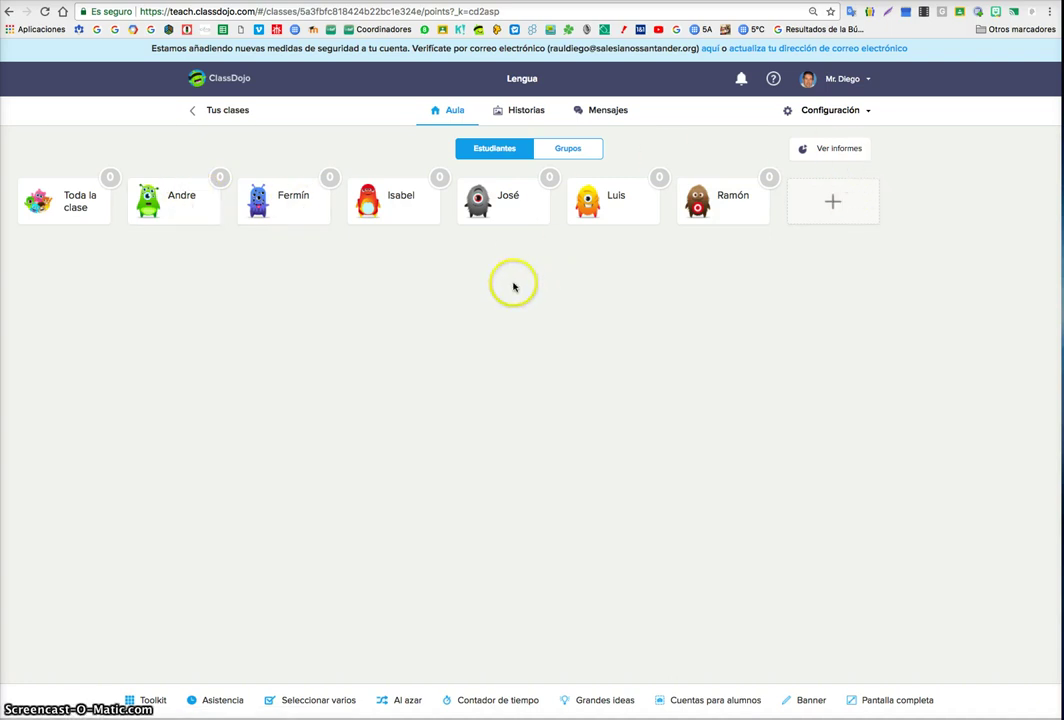
click(835, 205)
click(537, 516)
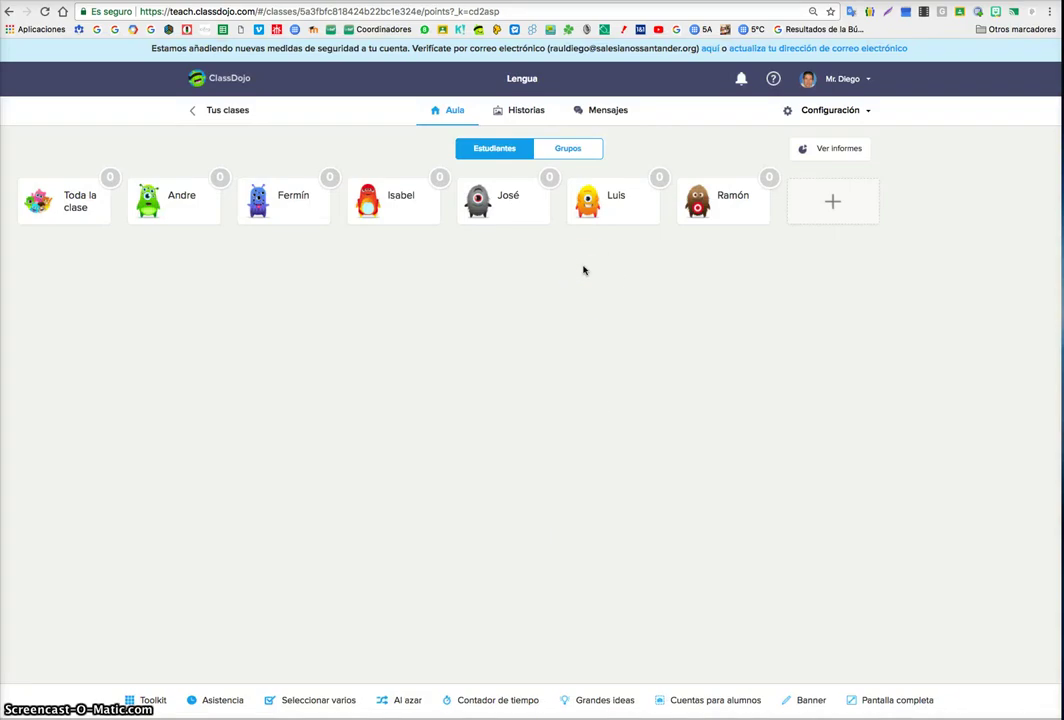
click(867, 110)
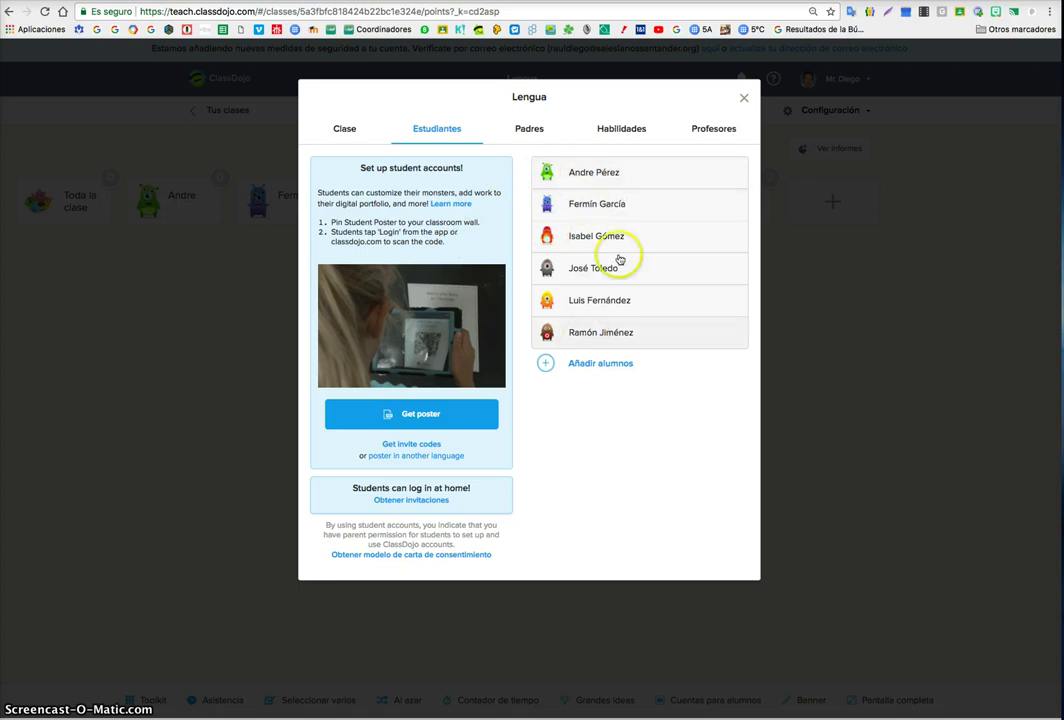
- Browse a student's monster avatar sets, then close the picker, student editor and settings unchanged
click(620, 174)
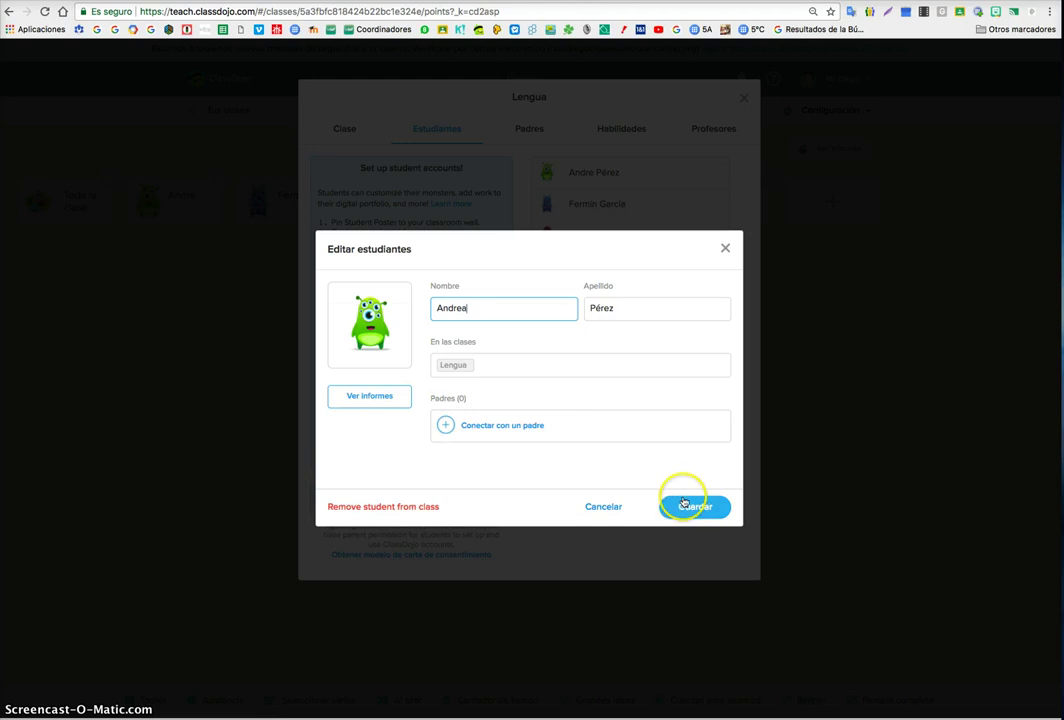
click(385, 338)
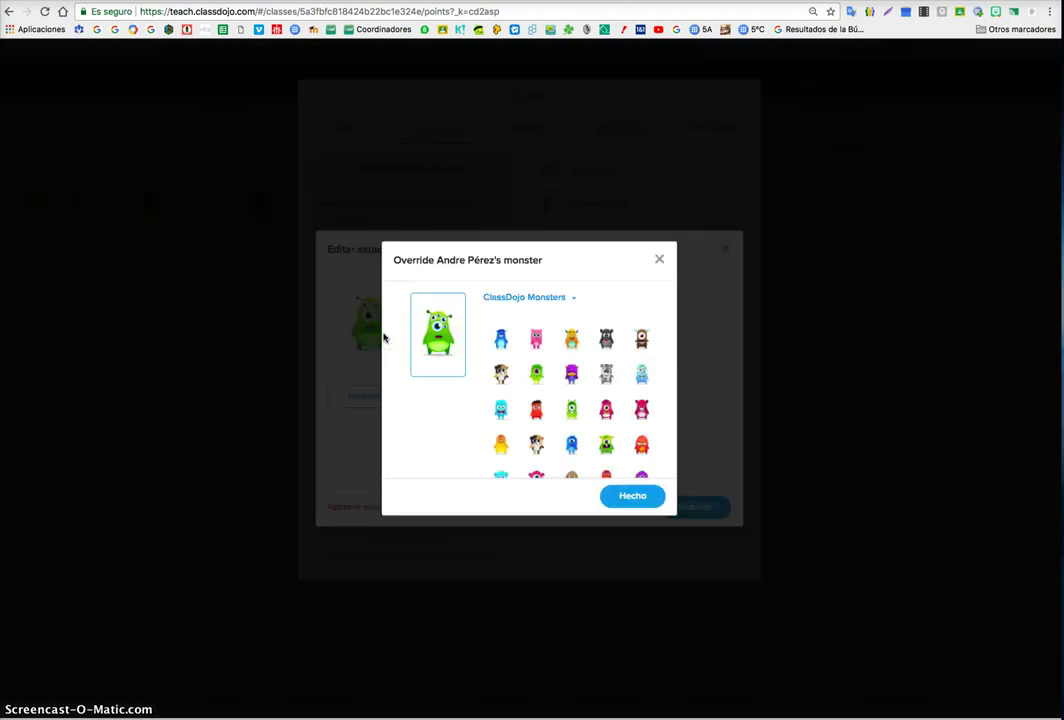
scroll(527, 420, down, 5)
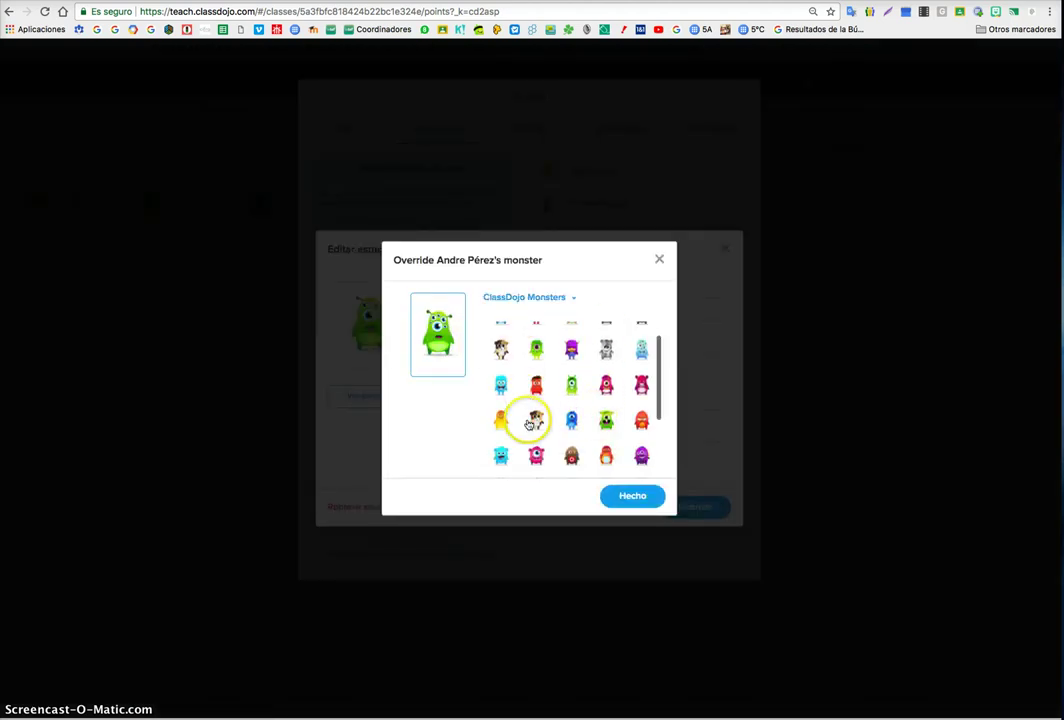
scroll(528, 424, up, 5)
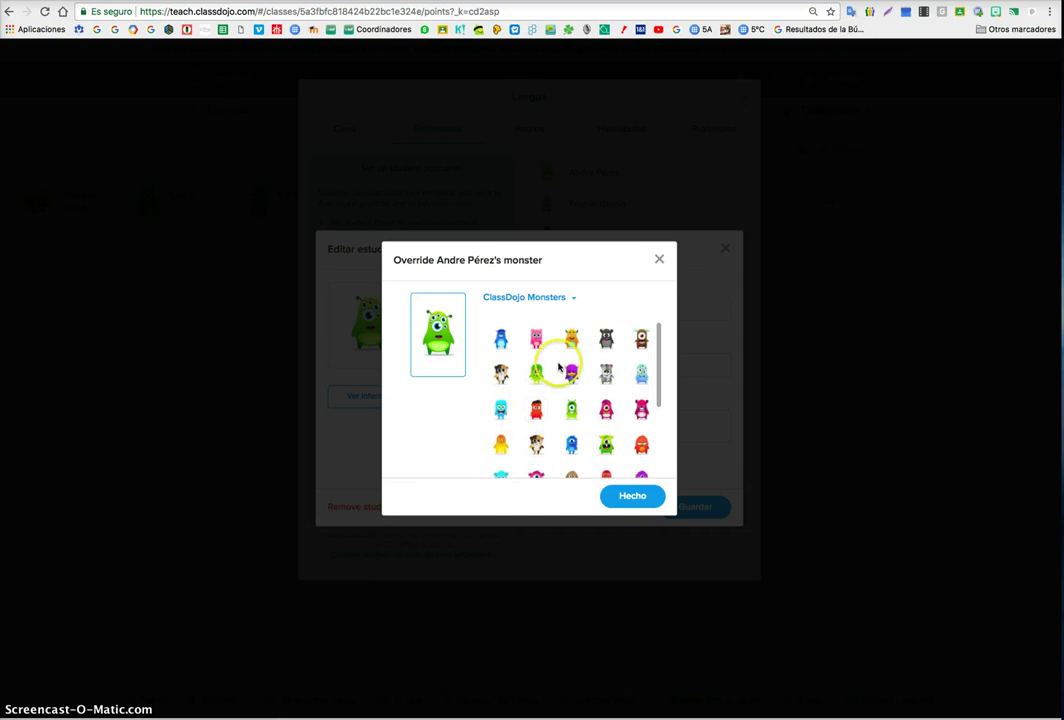
click(564, 298)
scroll(542, 350, down, 4)
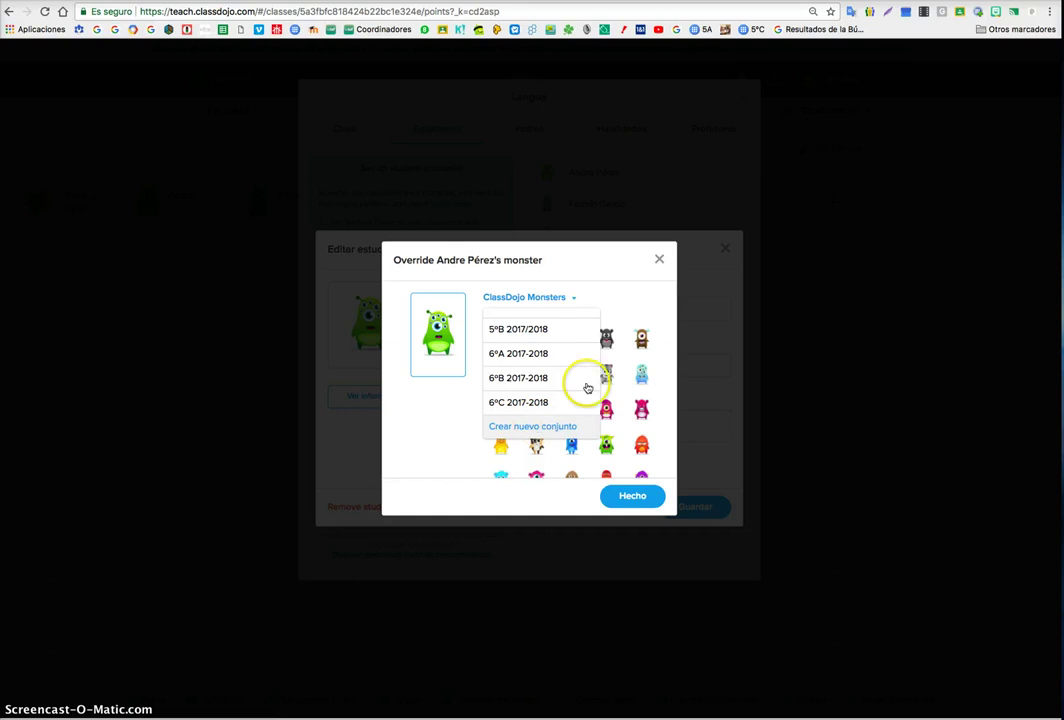
click(659, 259)
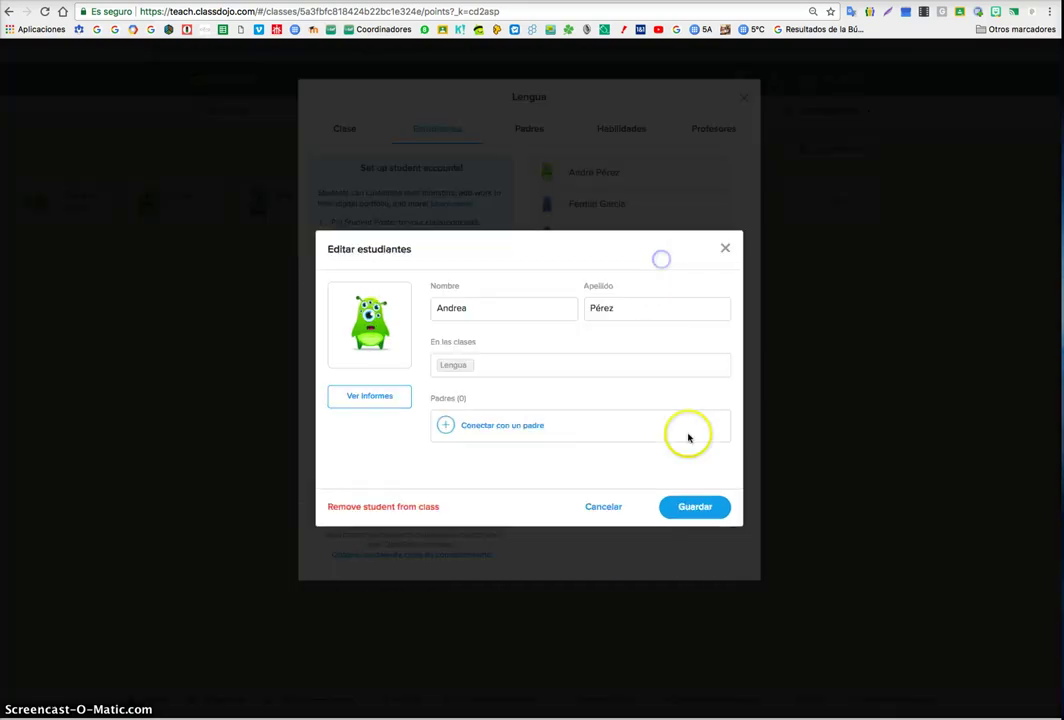
click(725, 249)
click(748, 101)
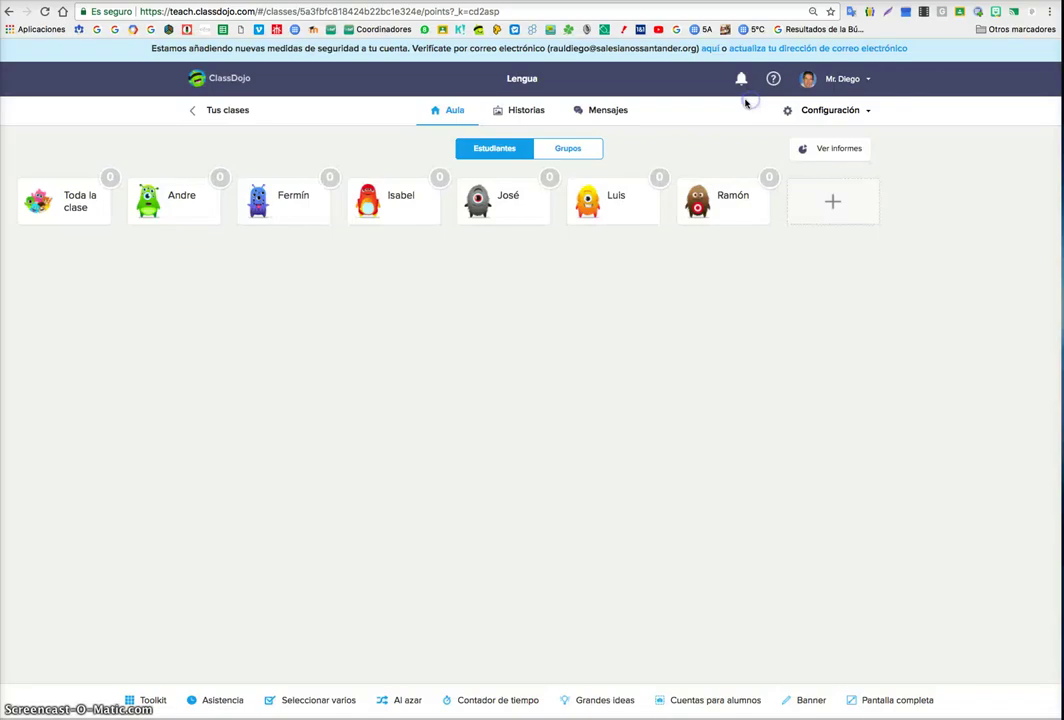
- Look at the 5ºB Competencia Digital class, then open the Lengua class and its settings menu
click(230, 110)
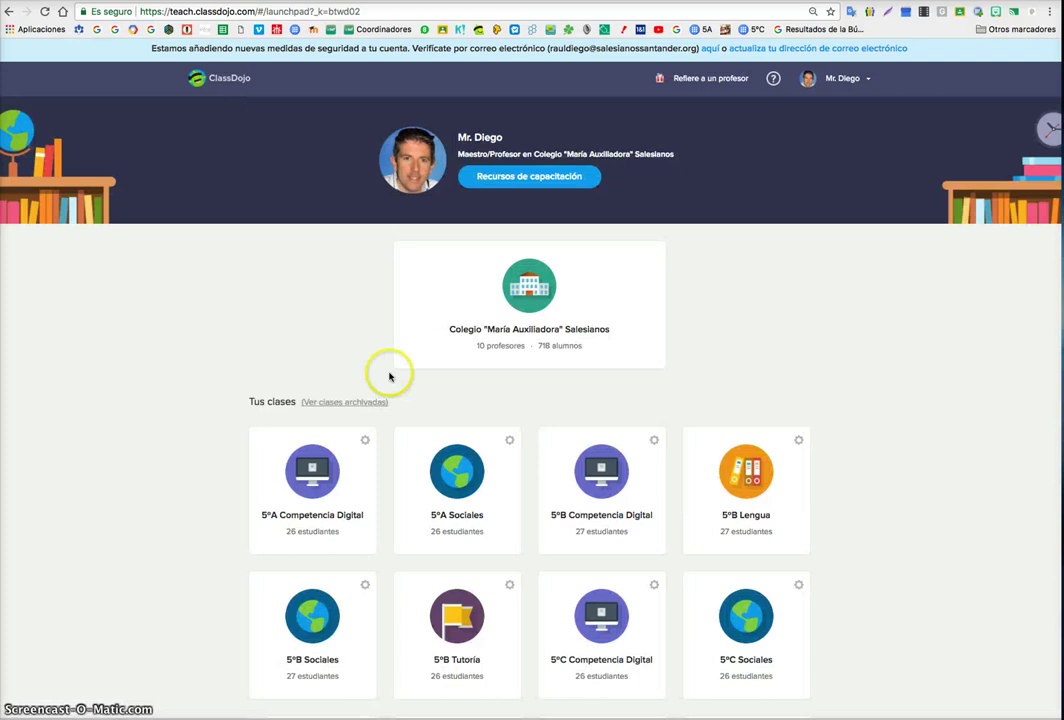
click(583, 488)
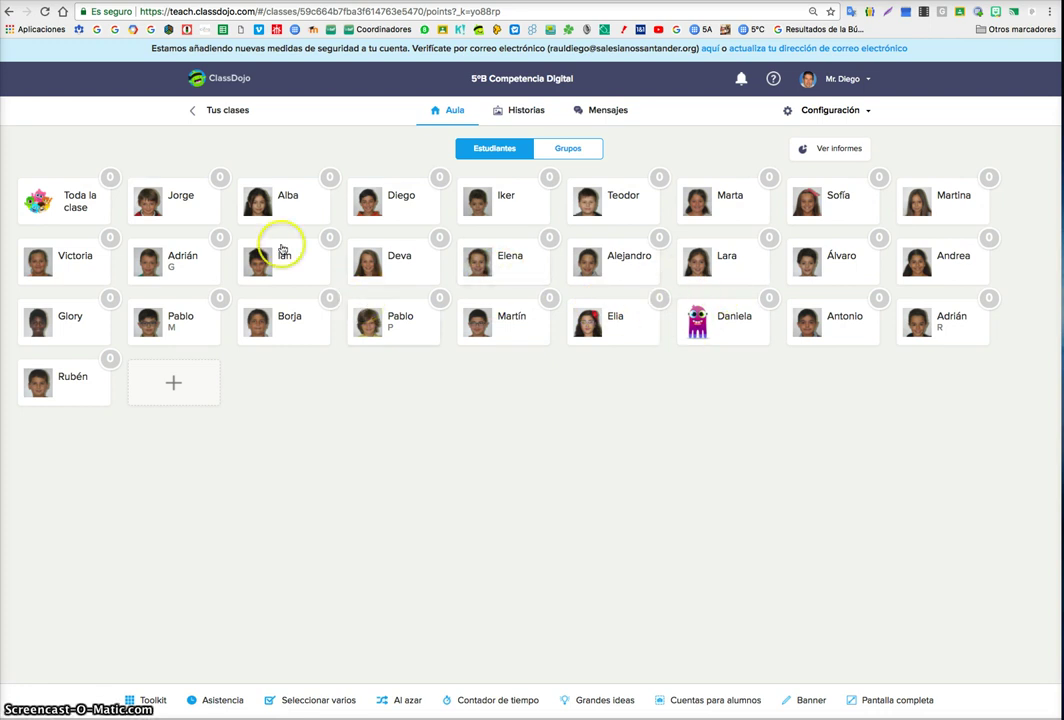
click(9, 13)
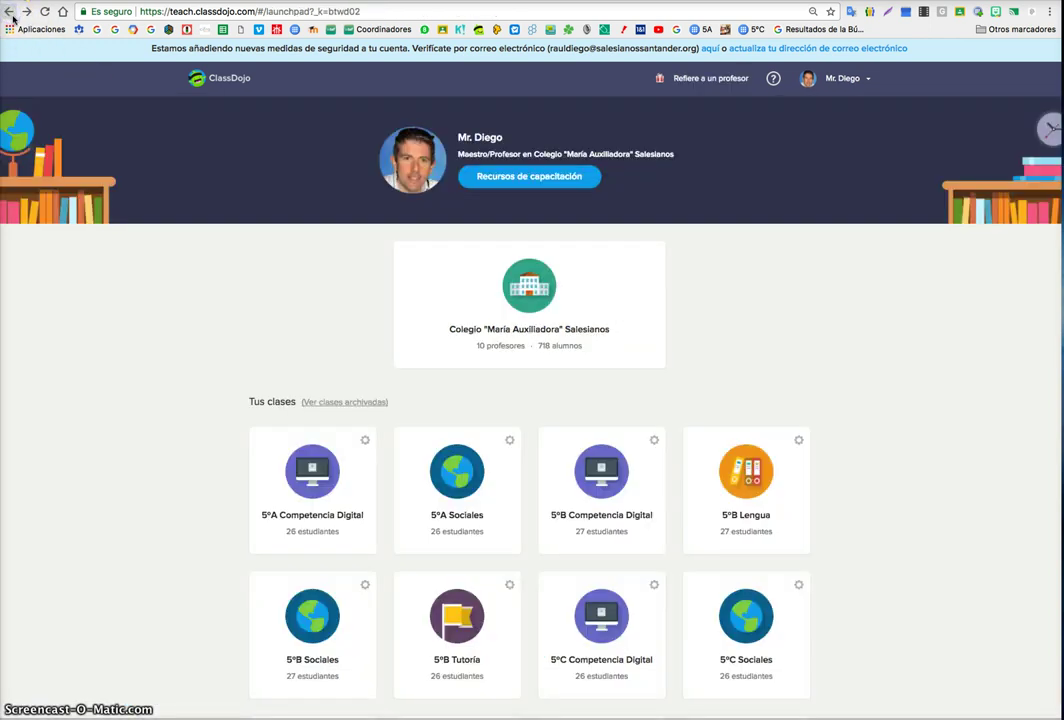
scroll(444, 380, down, 3)
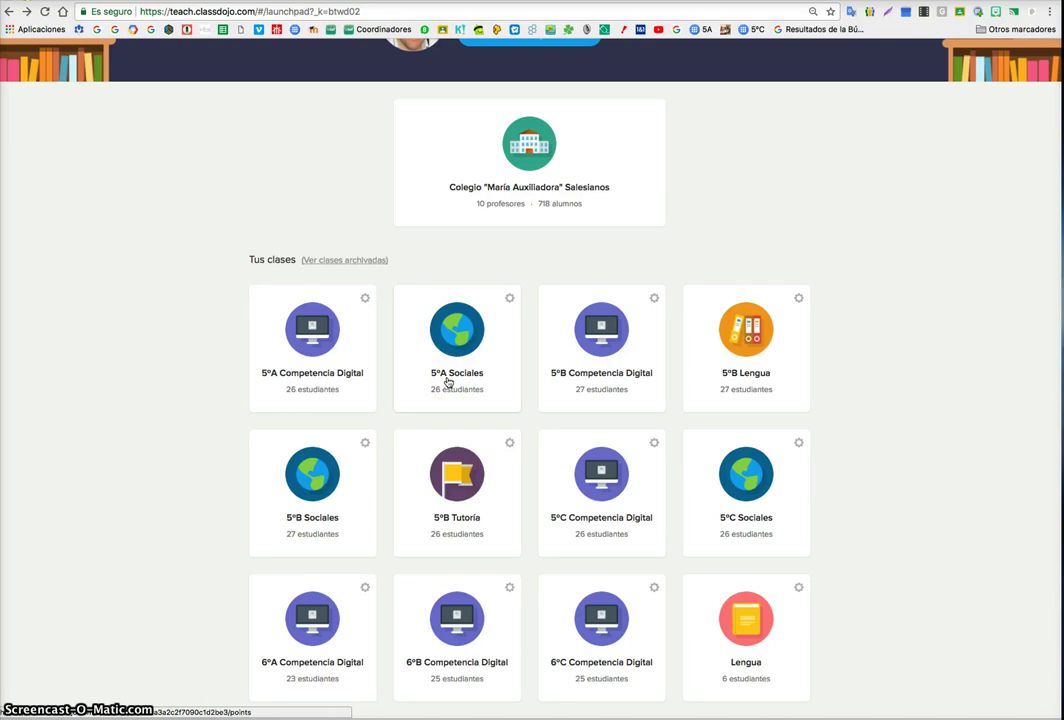
scroll(650, 430, down, 2)
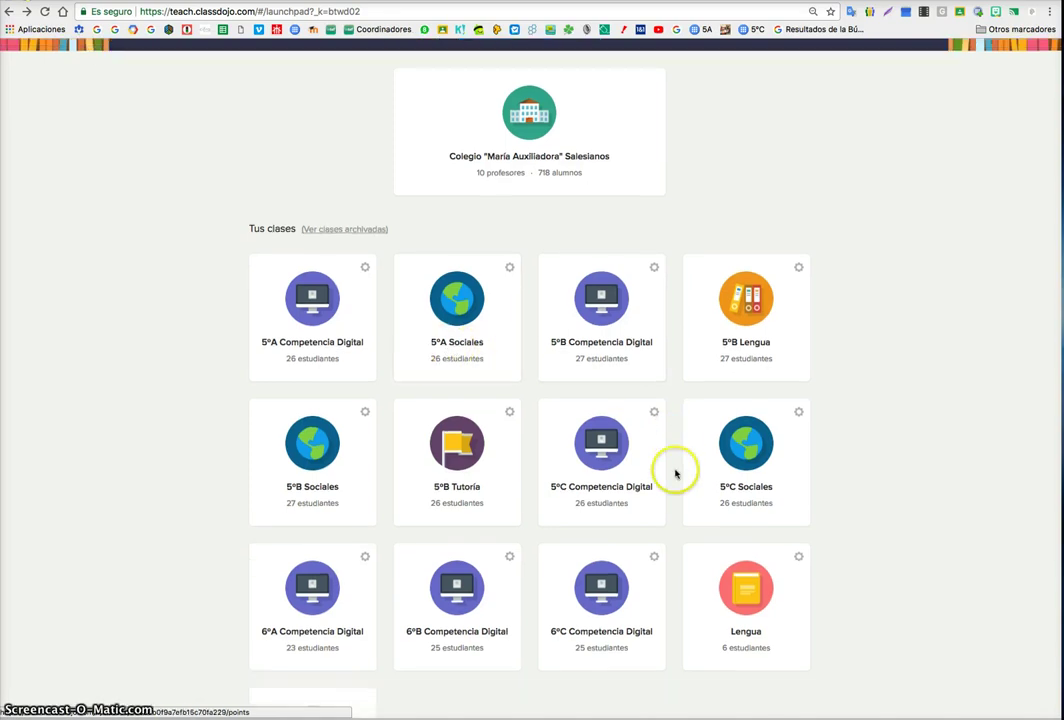
click(612, 432)
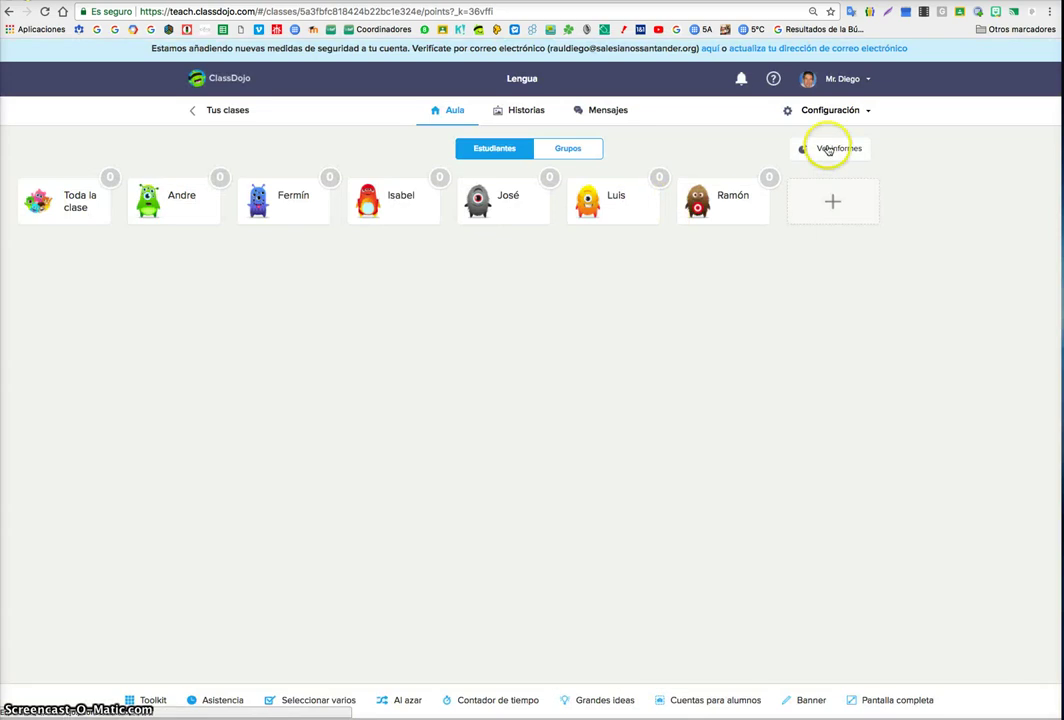
click(834, 111)
- In Editar clase, set the Lengua class avatar to the theatre masks
click(797, 140)
click(352, 133)
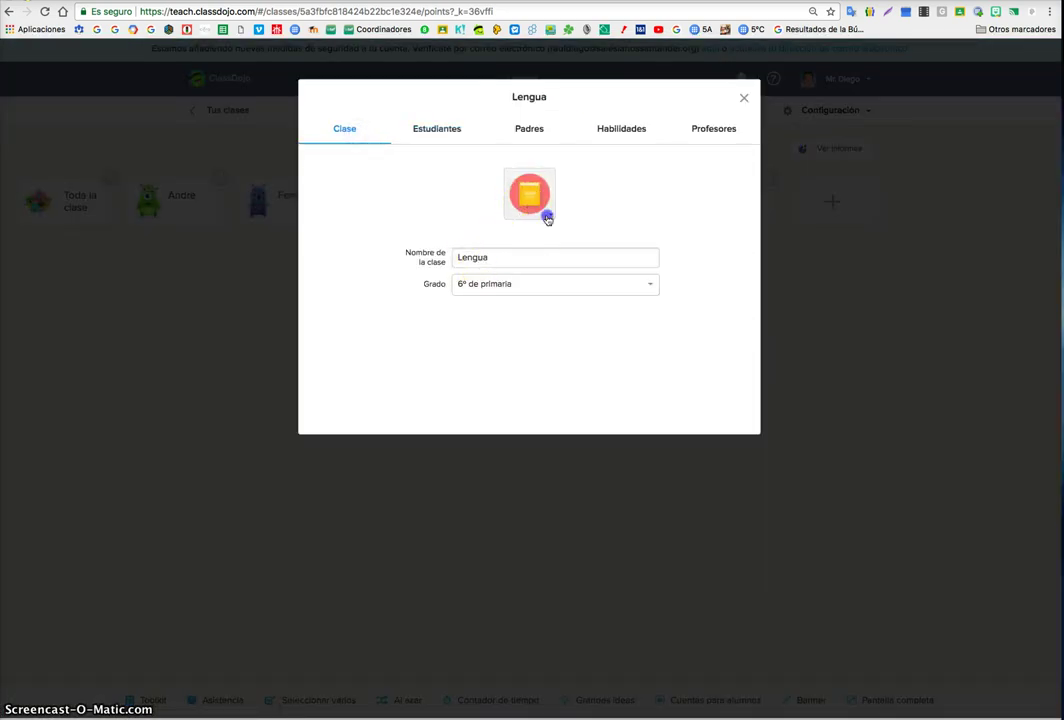
click(547, 218)
click(570, 302)
click(540, 193)
click(585, 245)
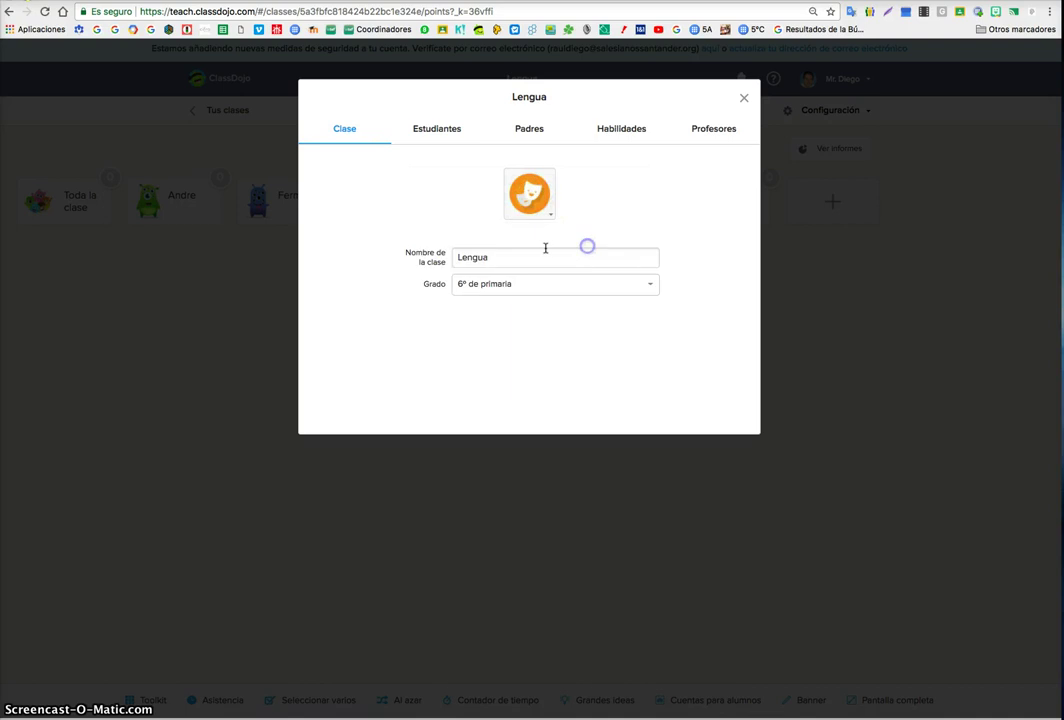
- Correct the first student's first name, apply it in all classes, and view the Padres tab
click(428, 130)
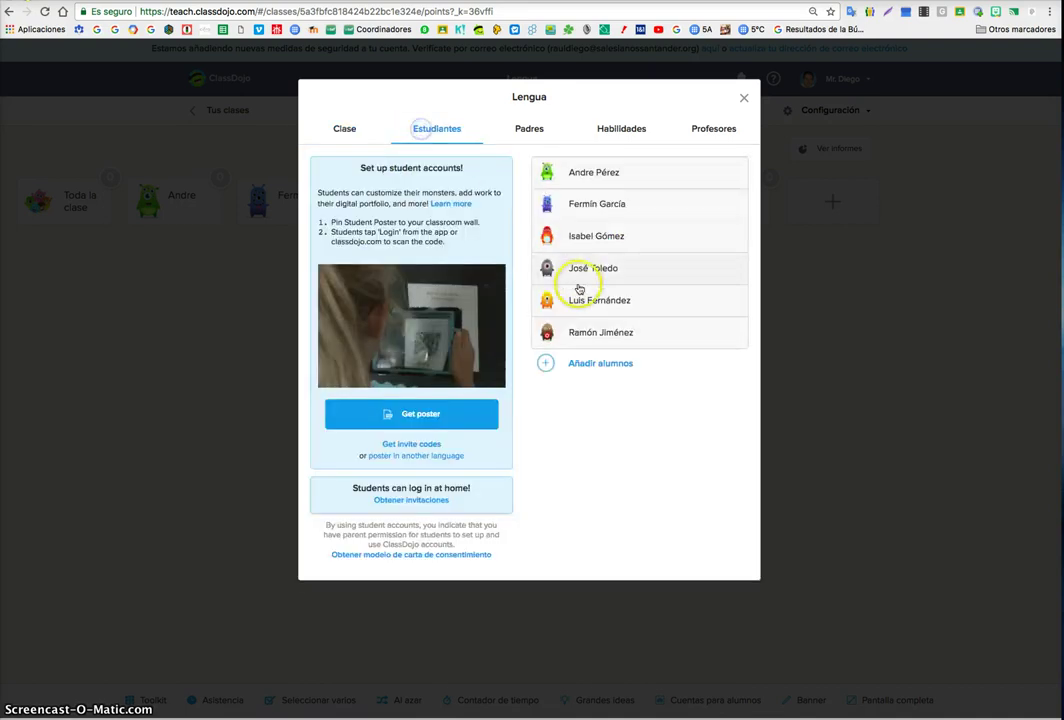
click(599, 176)
click(494, 309)
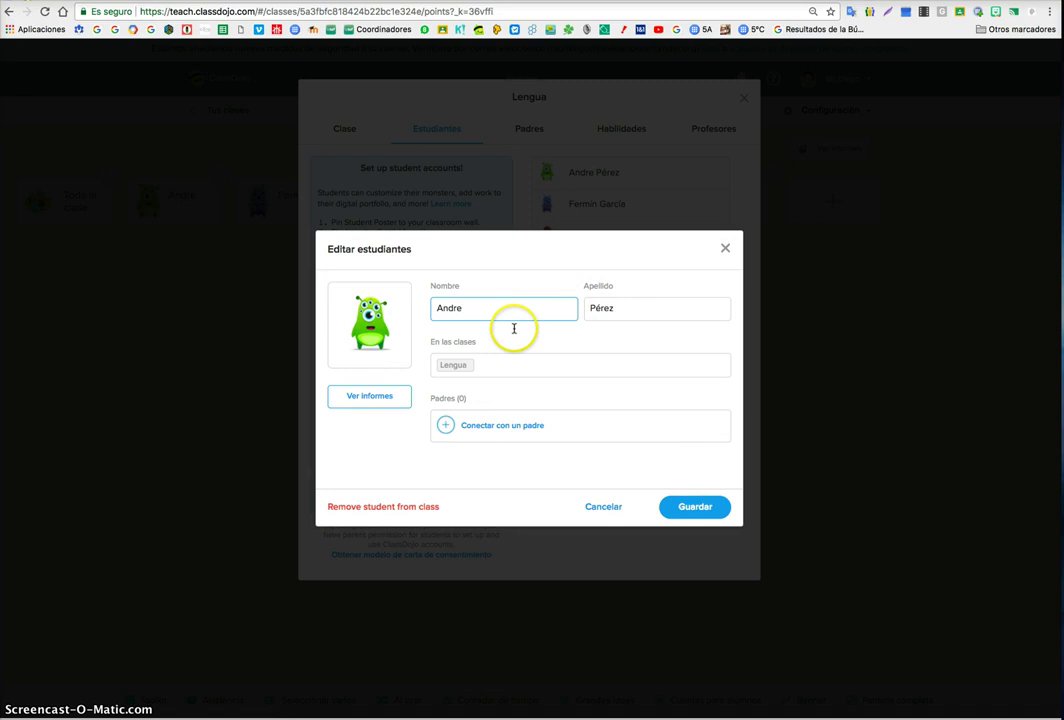
text(s)
click(686, 507)
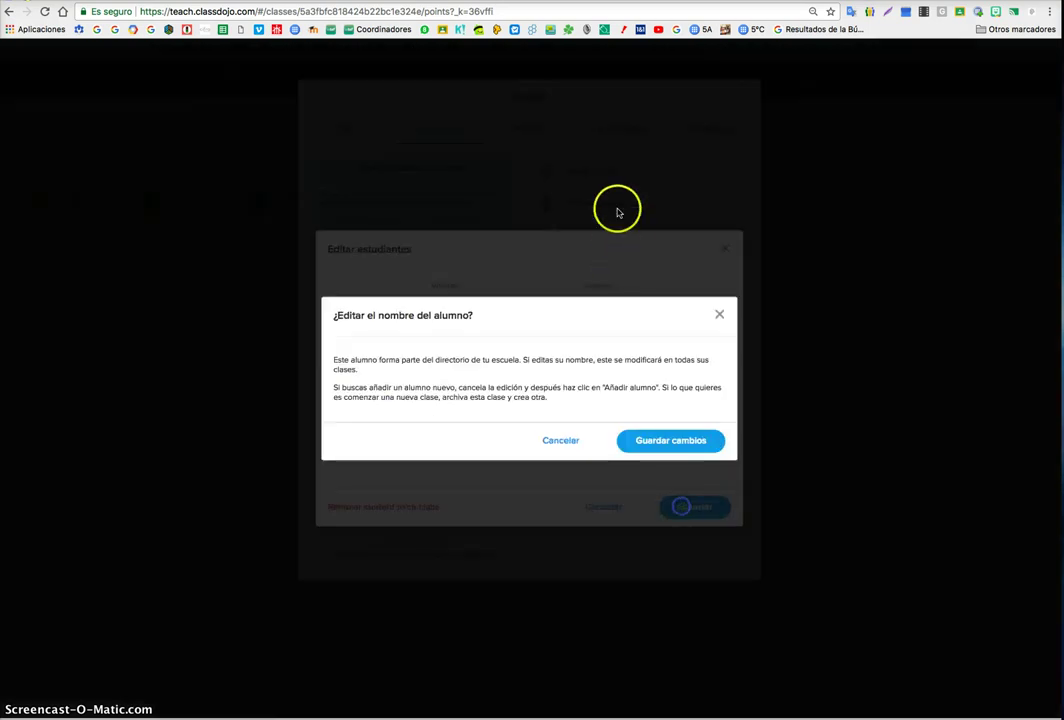
click(667, 442)
click(523, 130)
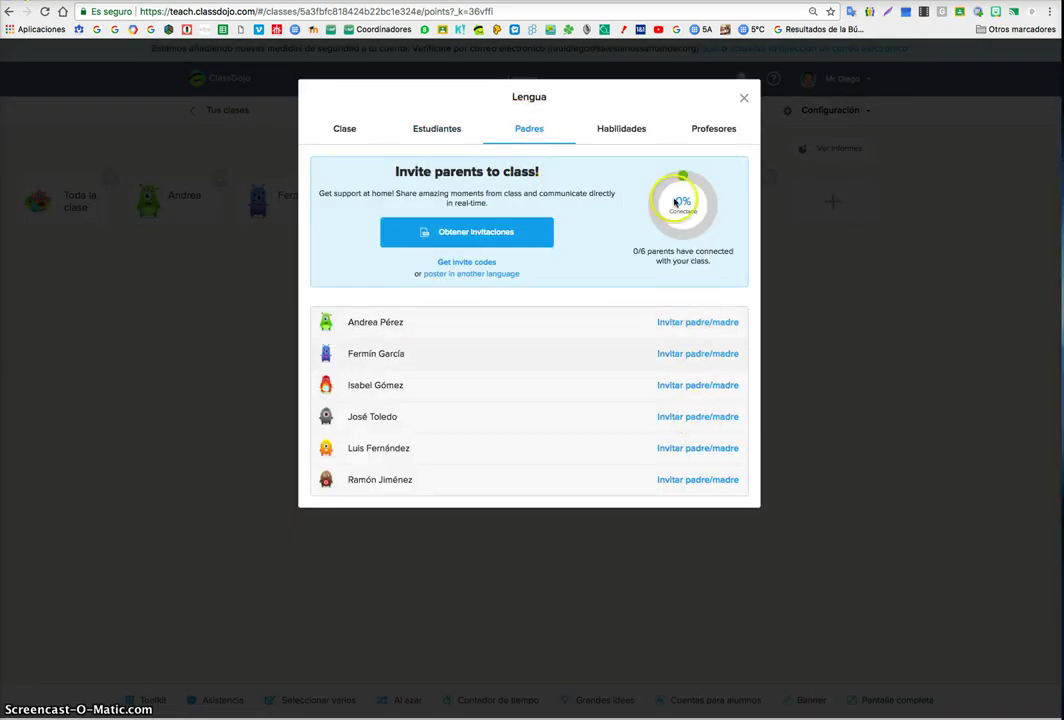
- Change Ayudando a otros to a point weight of 2, keeping its crown icon, and save
click(630, 137)
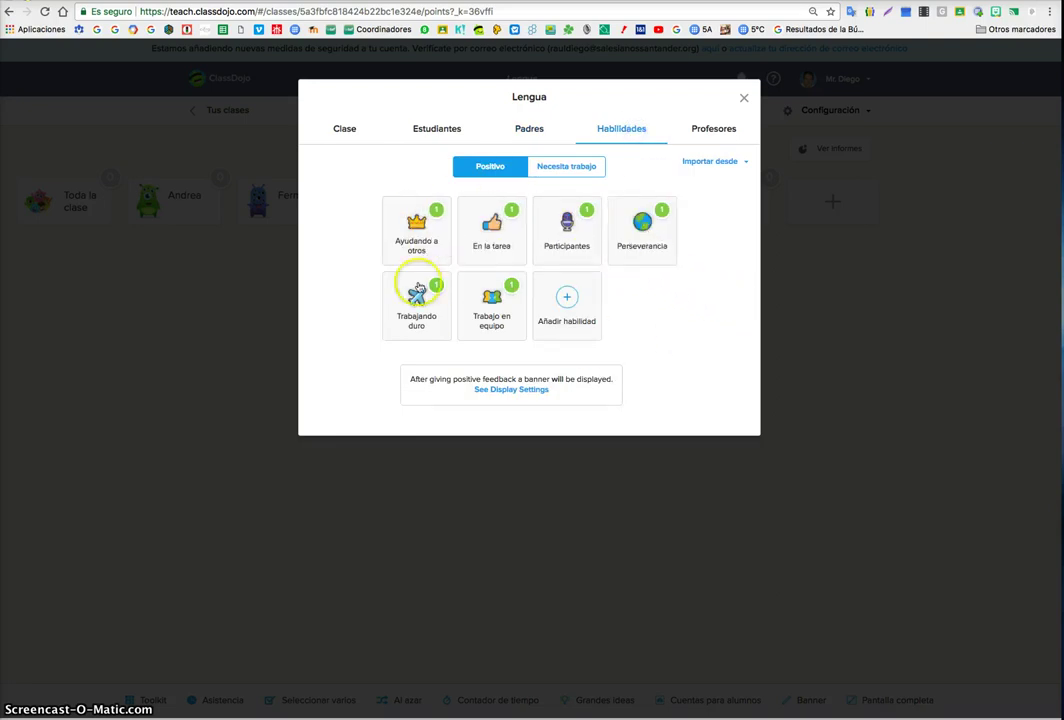
click(564, 168)
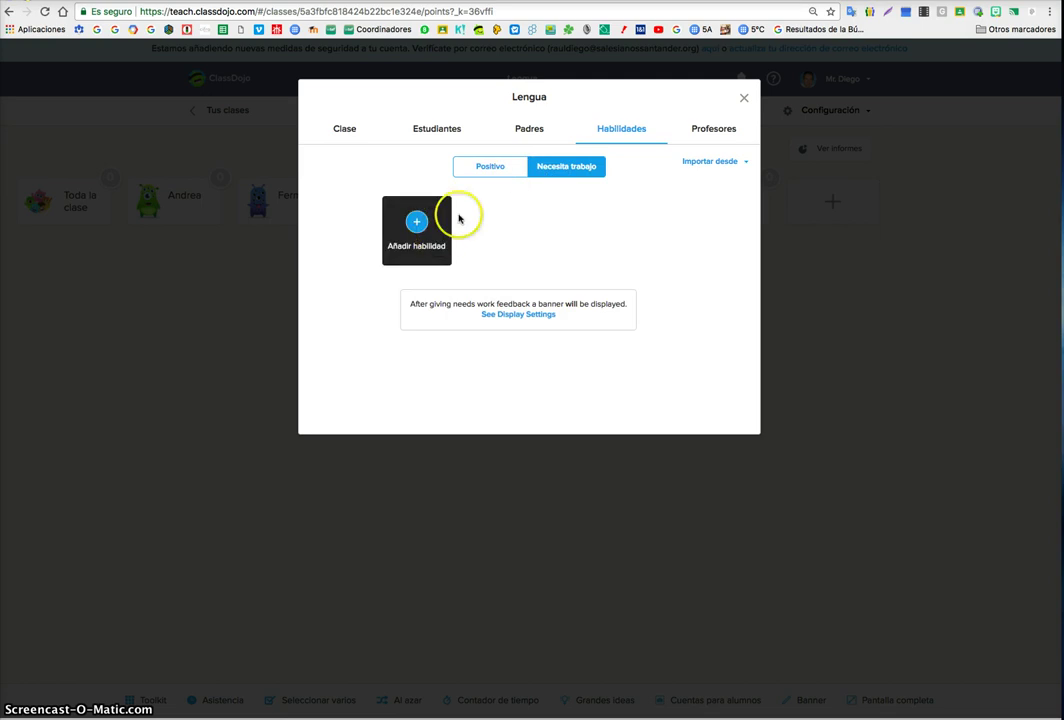
click(488, 168)
click(440, 240)
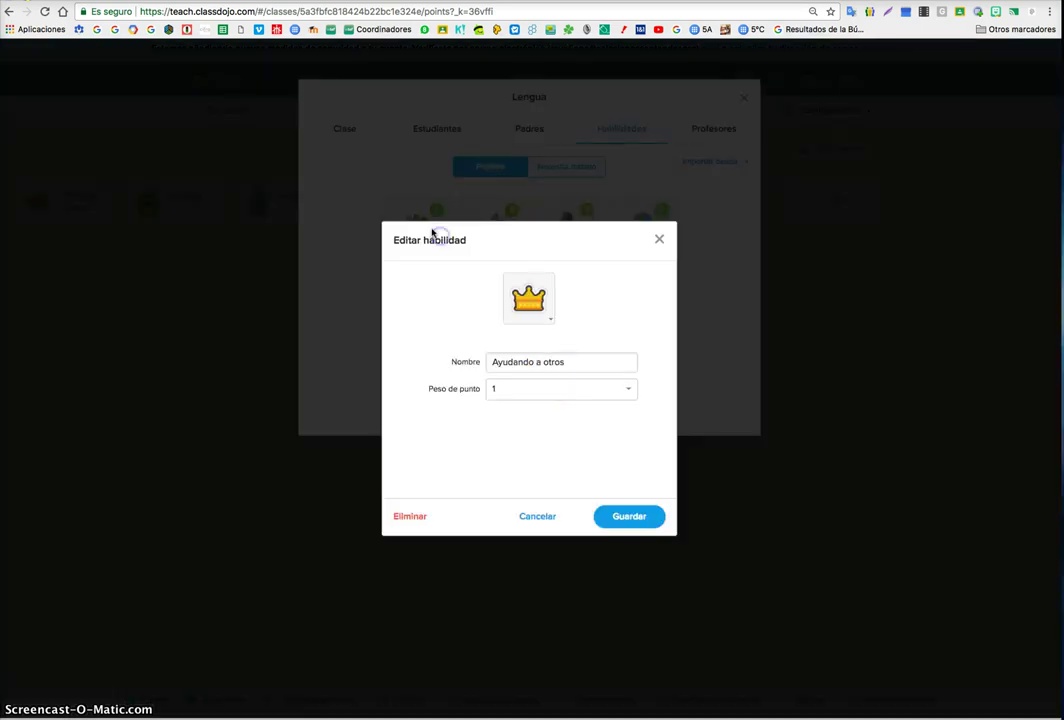
click(540, 304)
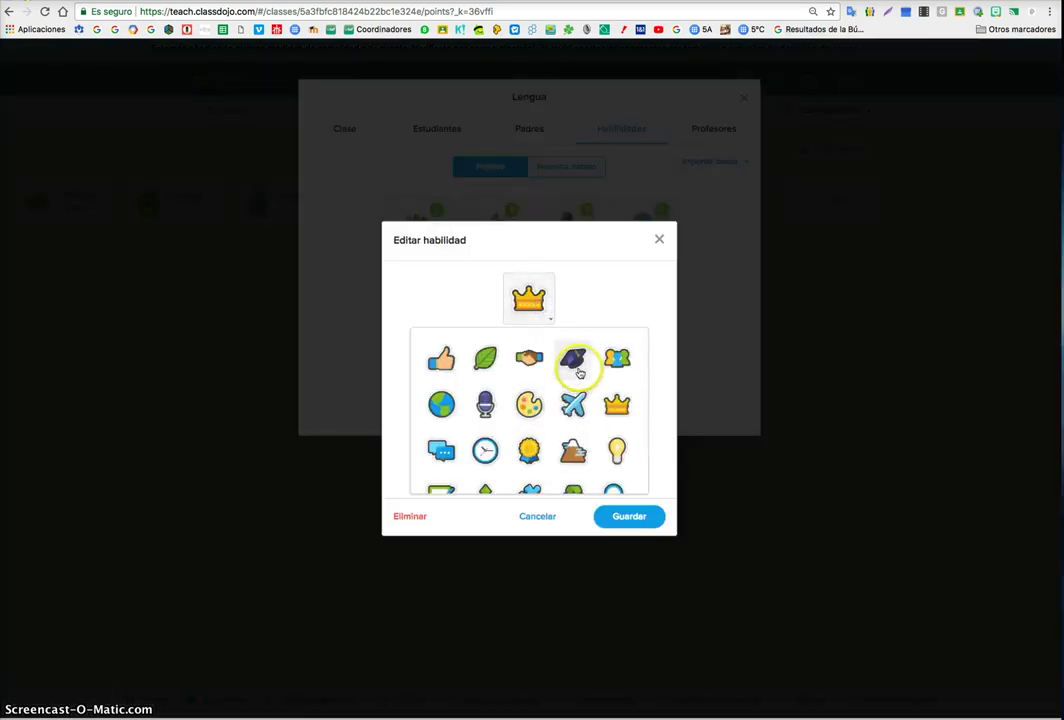
scroll(584, 373, down, 5)
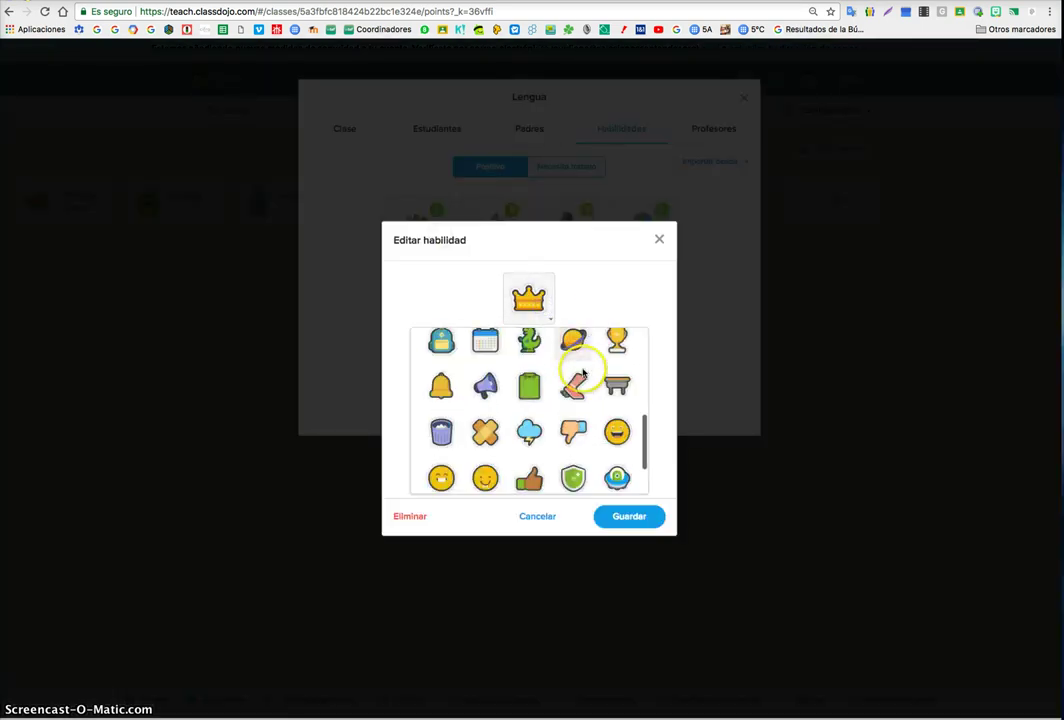
click(628, 272)
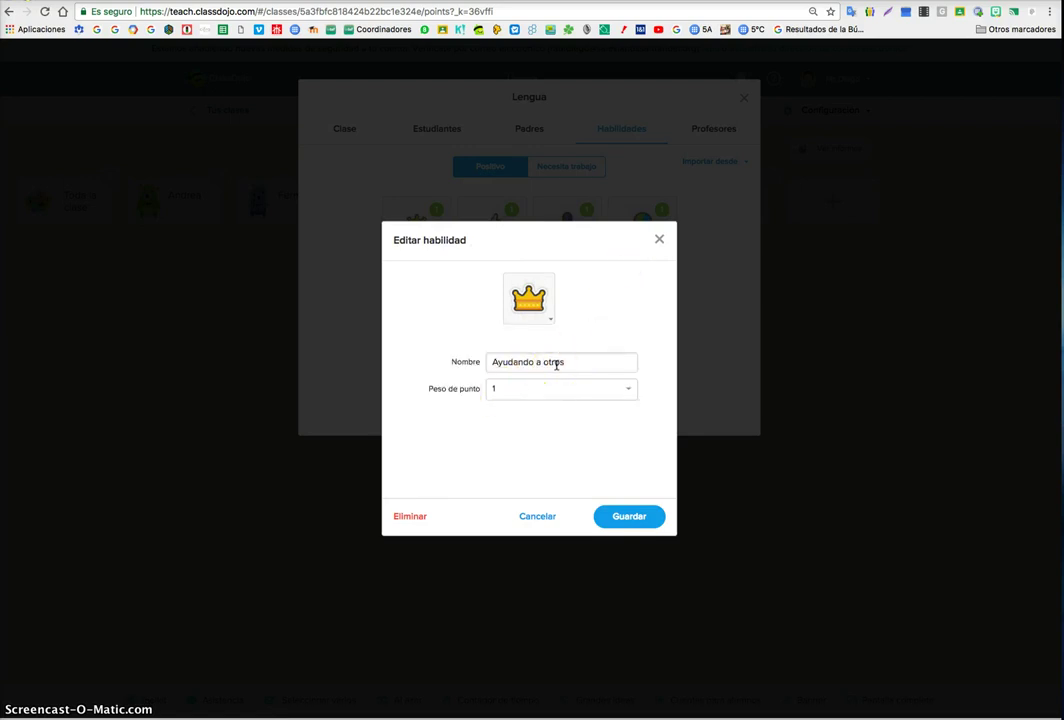
click(518, 447)
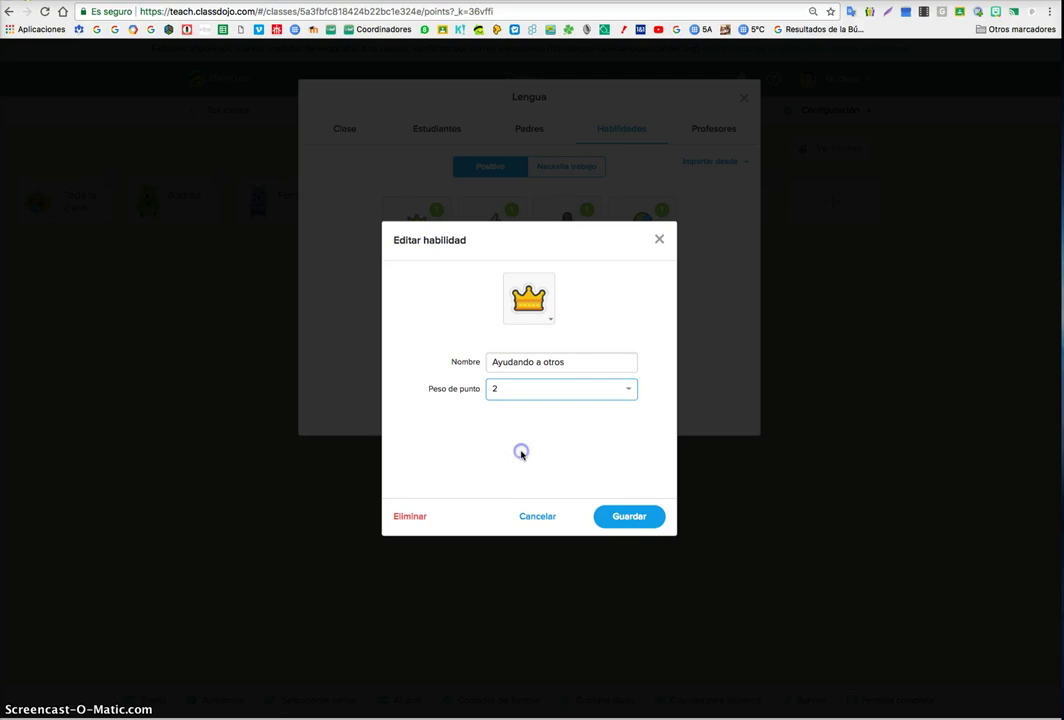
click(624, 517)
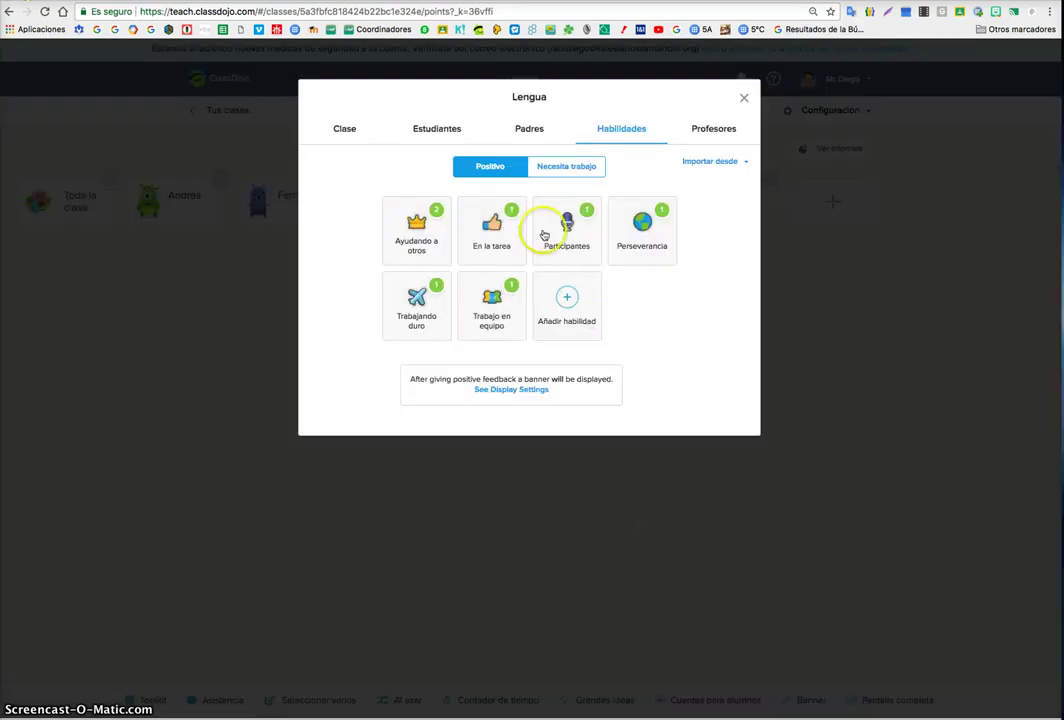
- Add a new positive skill 'Es creativo en creaciones' with a palette icon worth 2 points
click(557, 300)
click(550, 312)
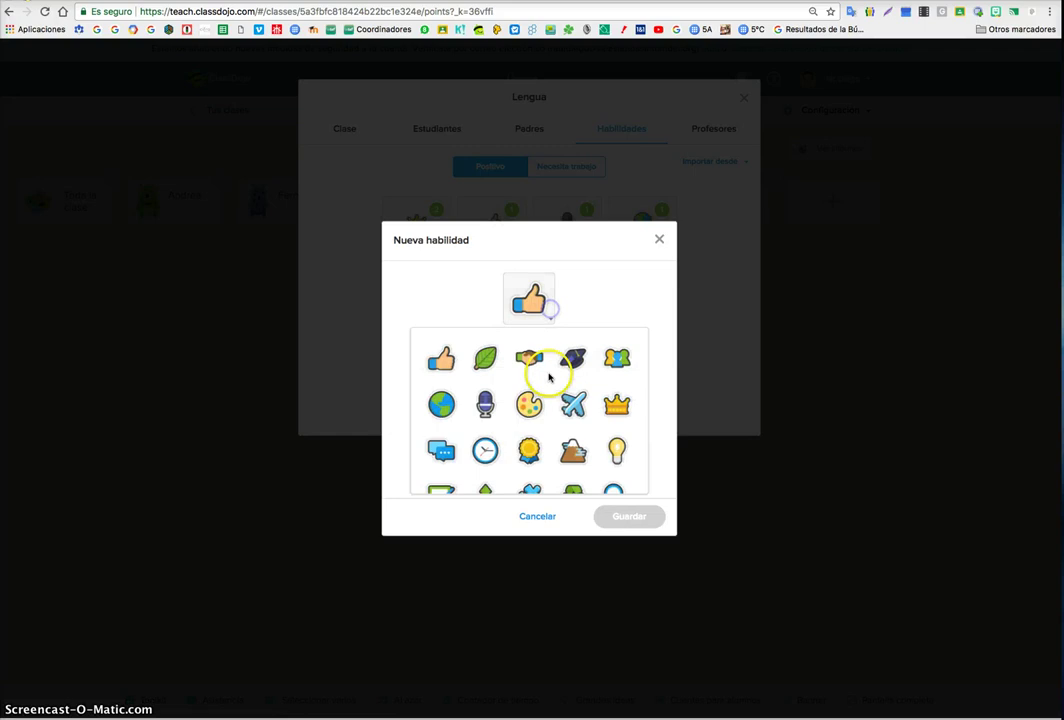
click(536, 400)
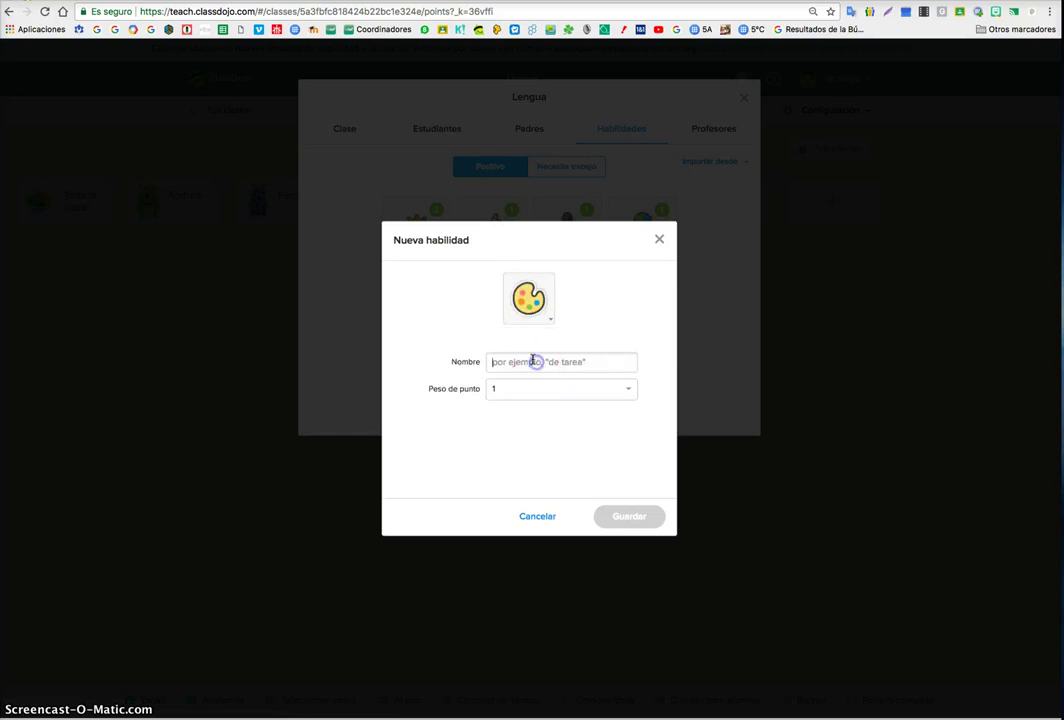
click(534, 361)
text(Es creativo en creaciones)
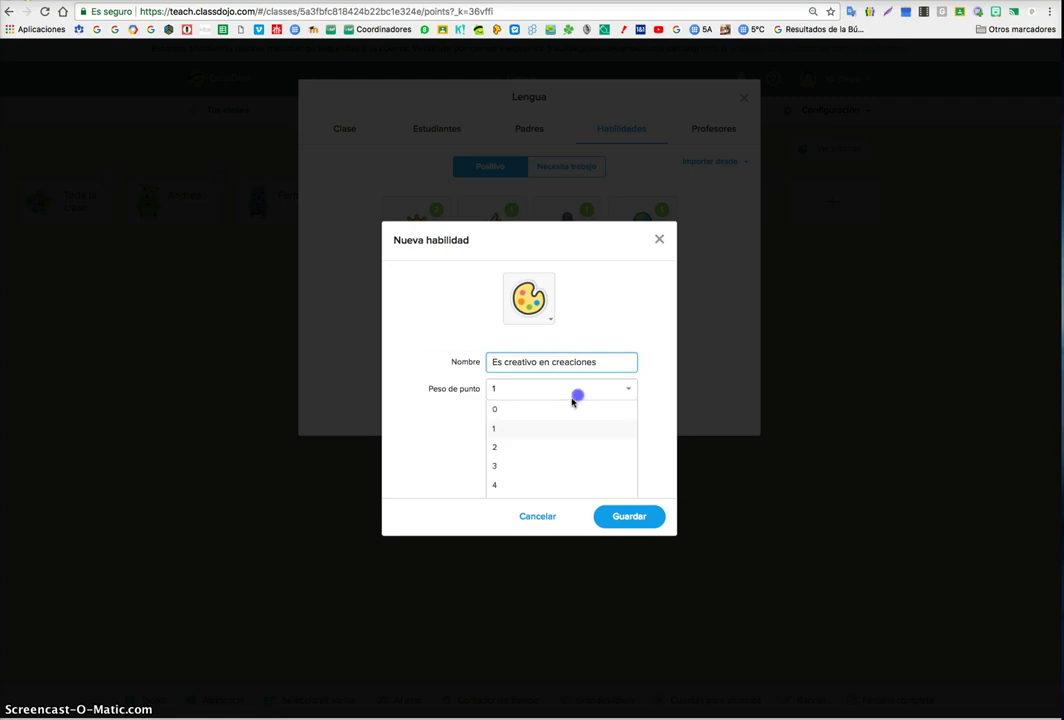
click(541, 446)
click(625, 518)
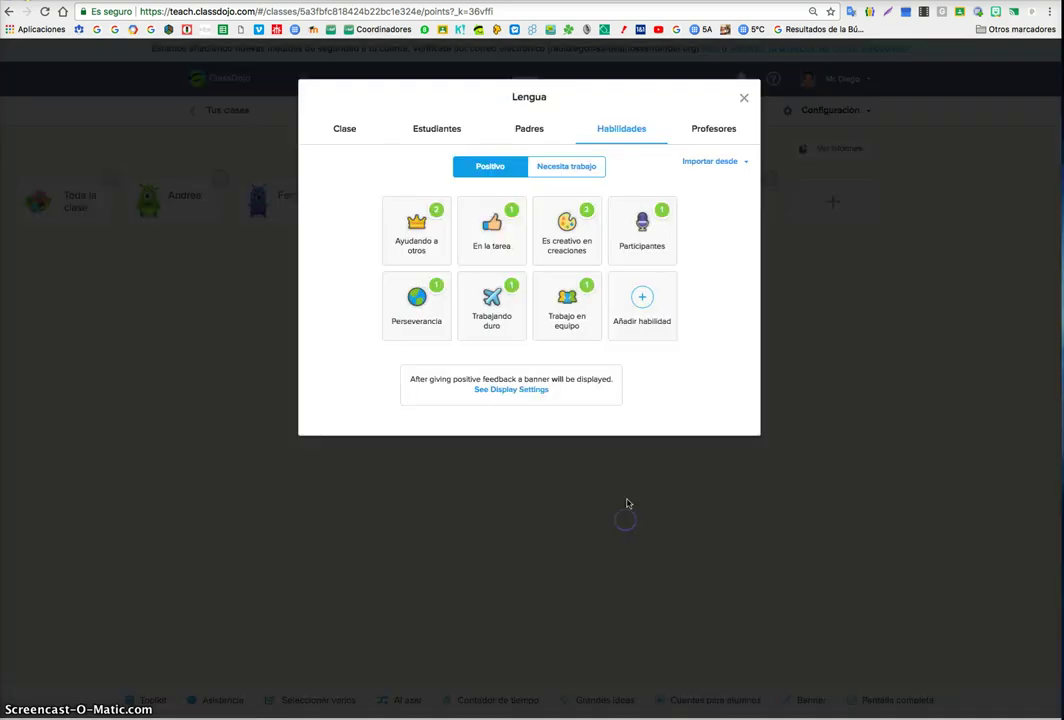
- Import skills from classes 5B and 5ºA Competencia Digital, then check the needs-work list
click(727, 162)
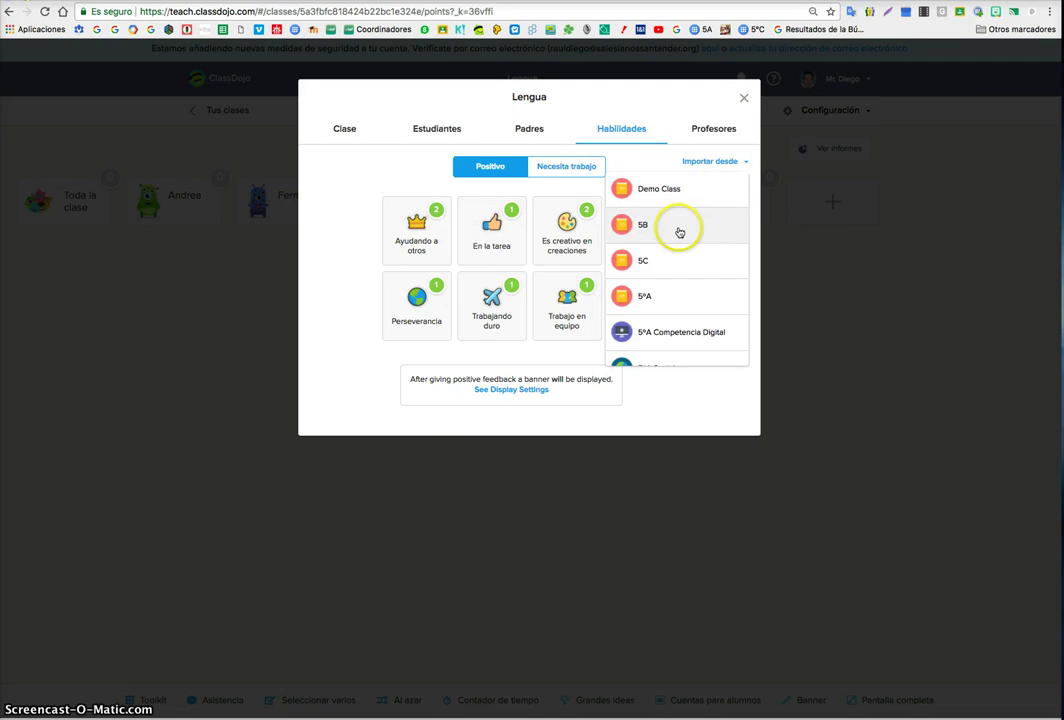
click(679, 228)
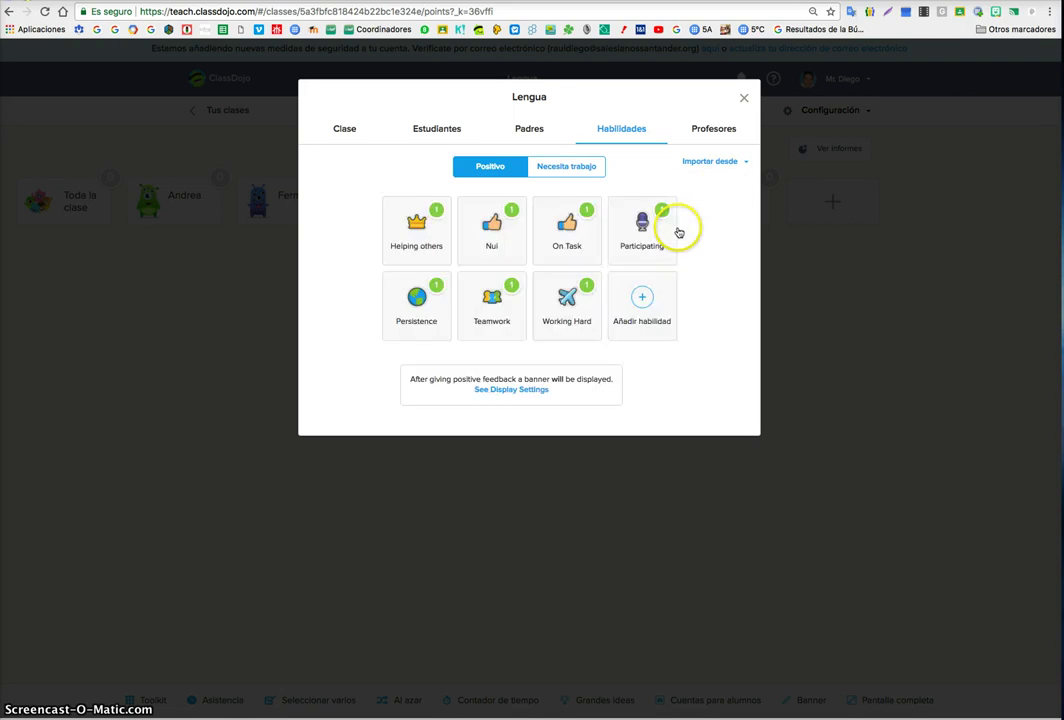
click(727, 165)
scroll(684, 310, down, 1)
click(687, 287)
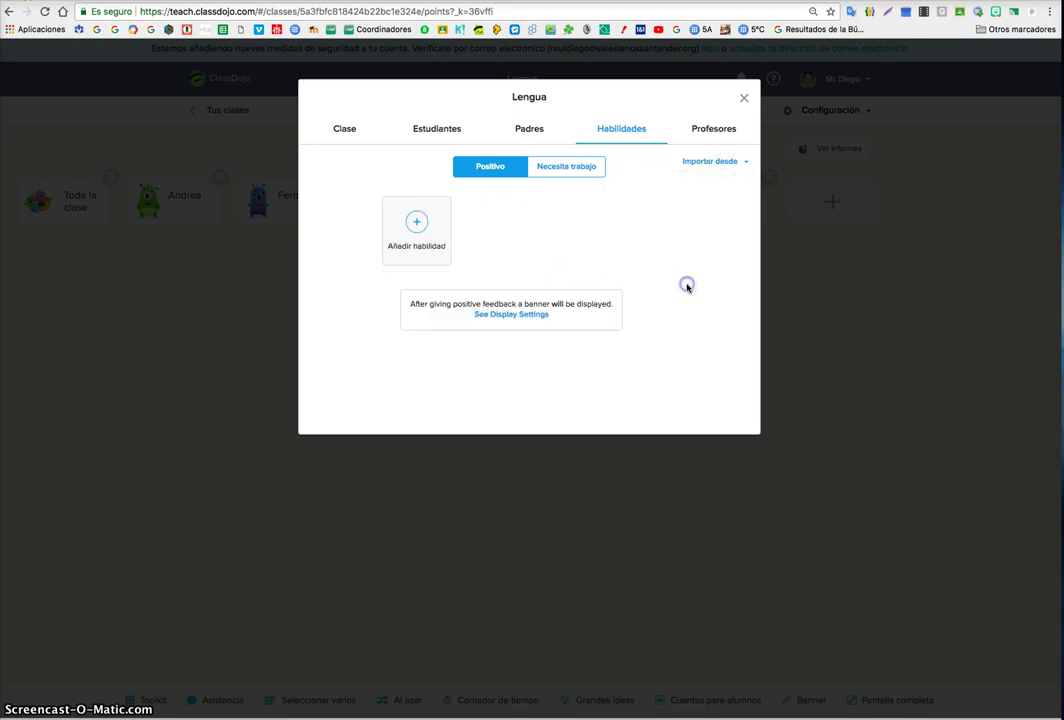
click(570, 176)
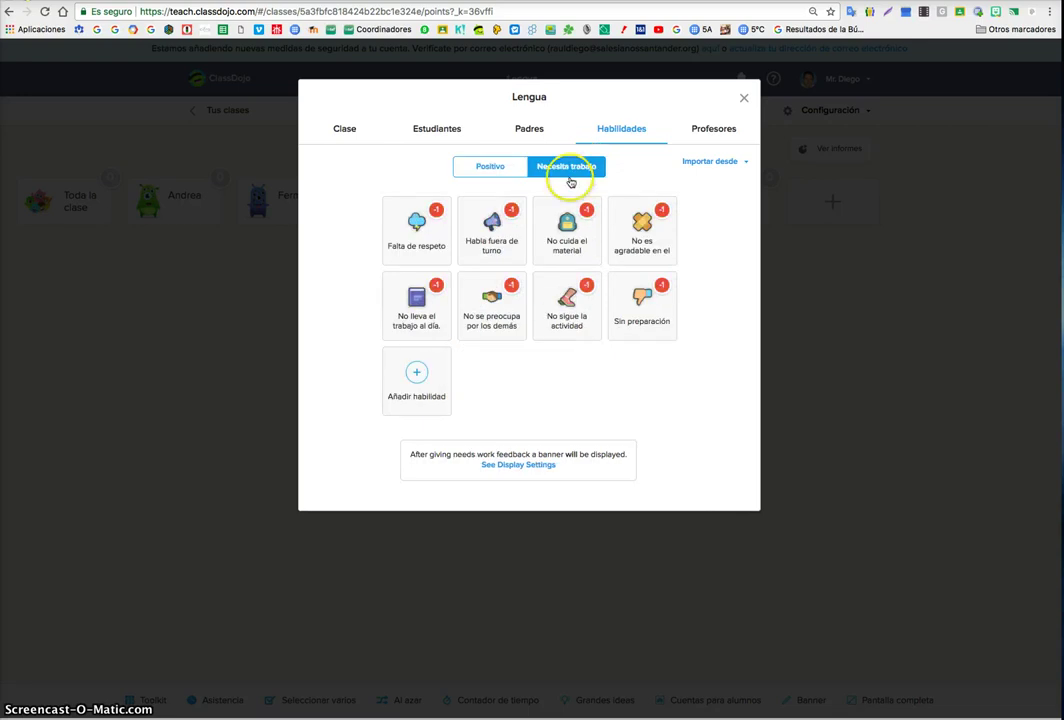
click(489, 166)
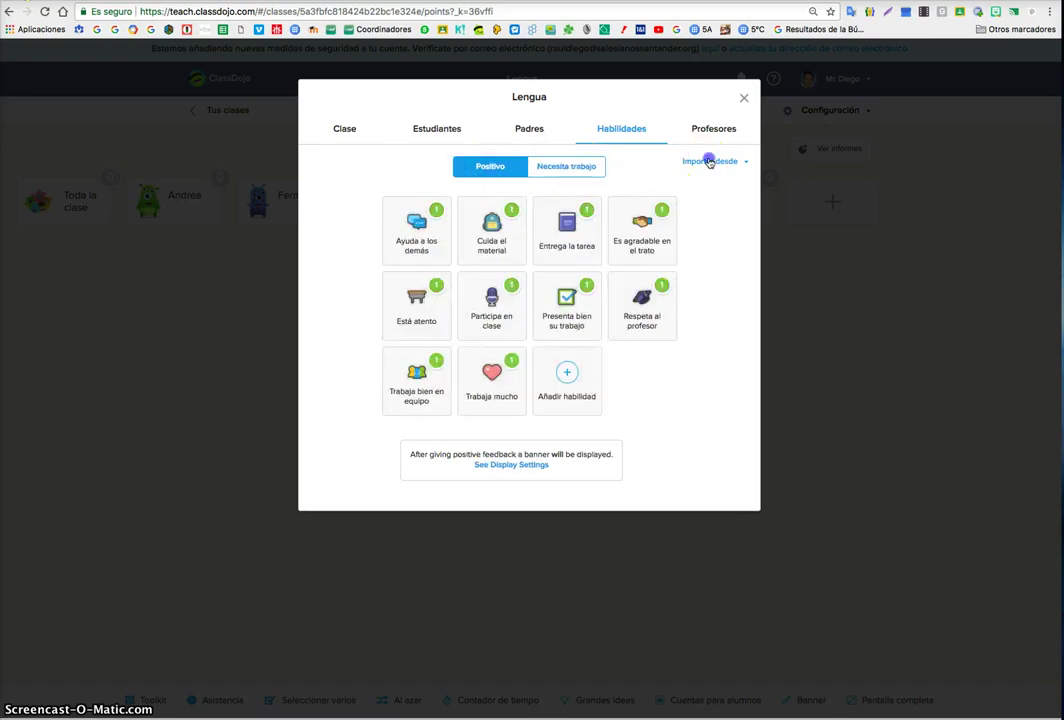
- Import skills from Demo Class and again from 5ºA Competencia Digital
click(709, 162)
scroll(684, 288, down, 3)
scroll(684, 288, up, 3)
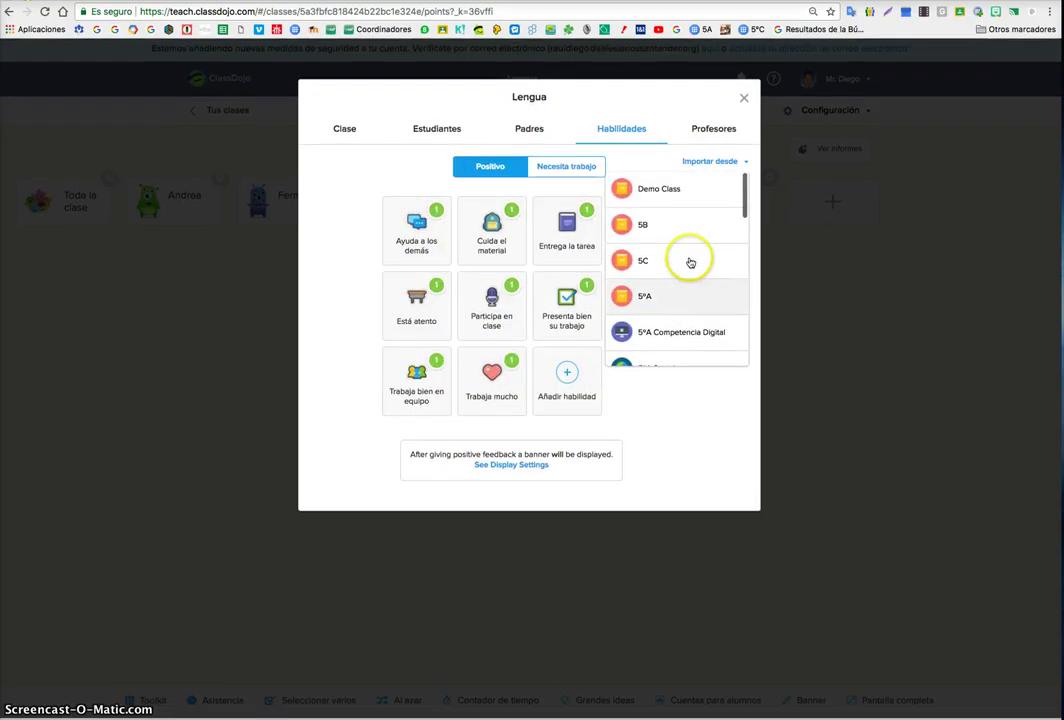
click(680, 190)
click(712, 162)
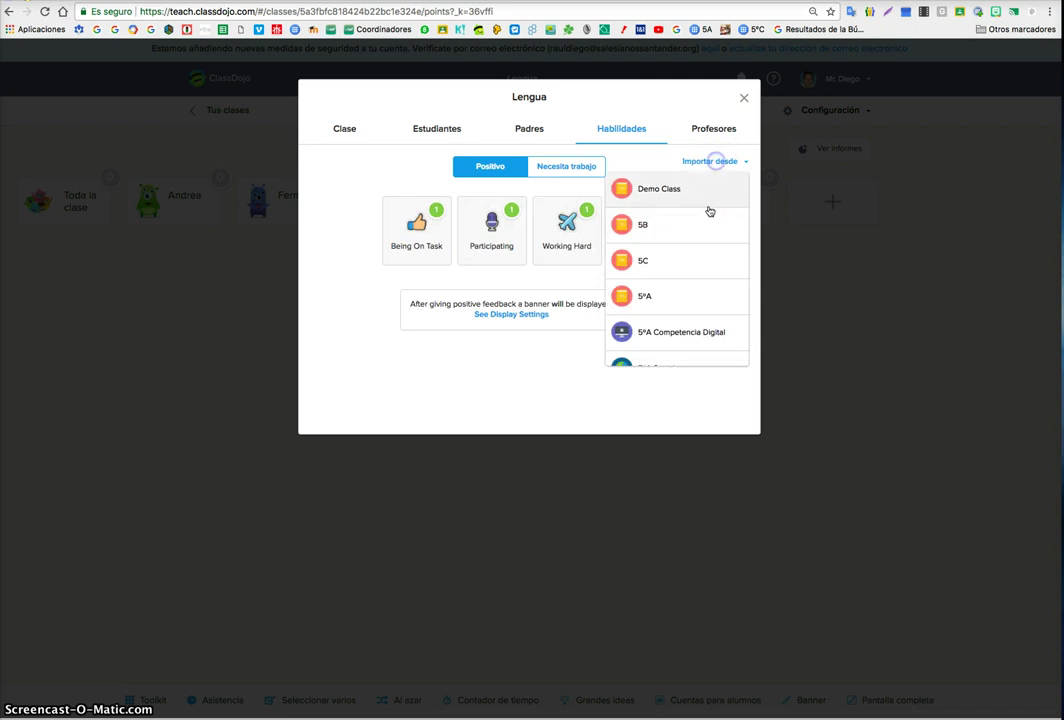
click(680, 330)
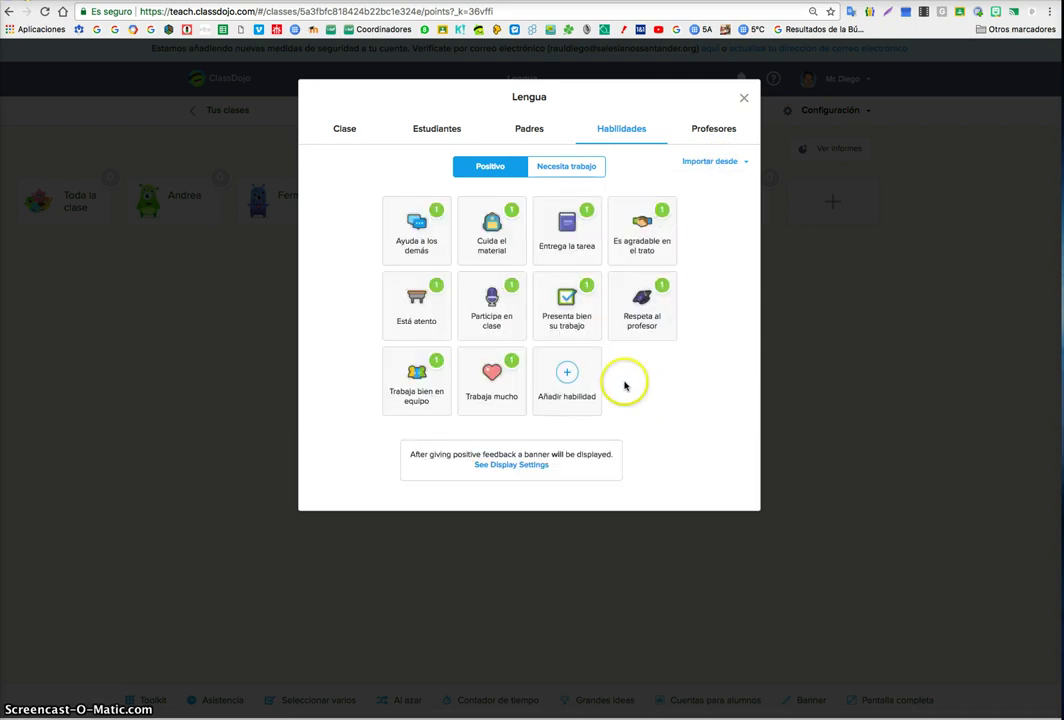
- Delete the Trabaja mucho and Presenta bien su trabajo skills
click(492, 374)
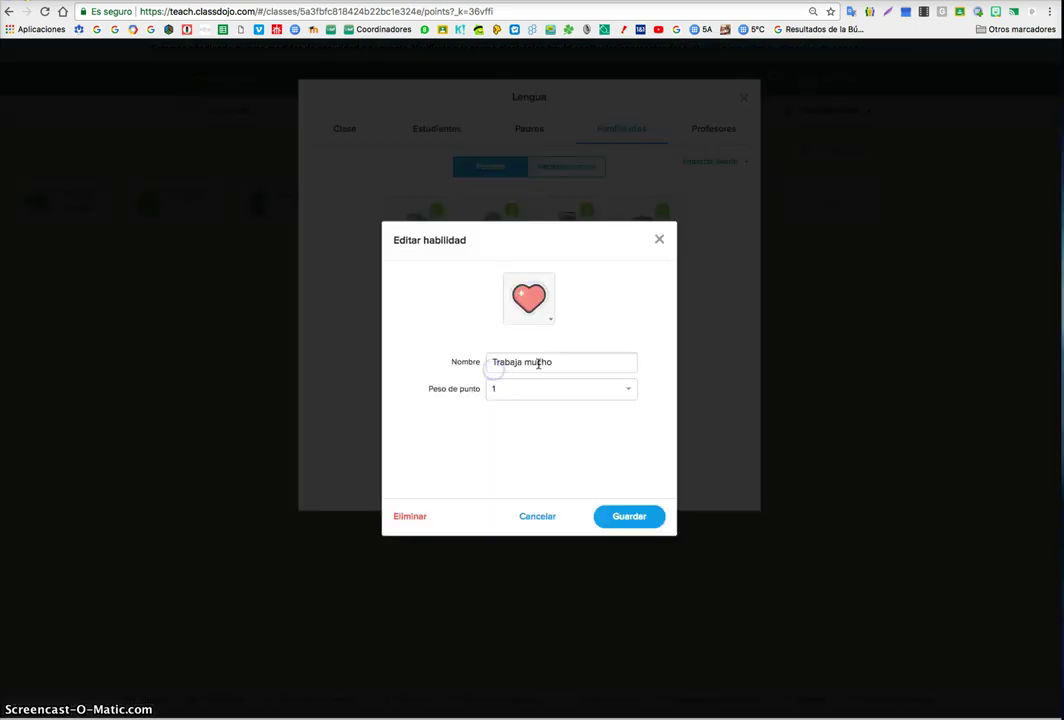
click(417, 517)
click(565, 300)
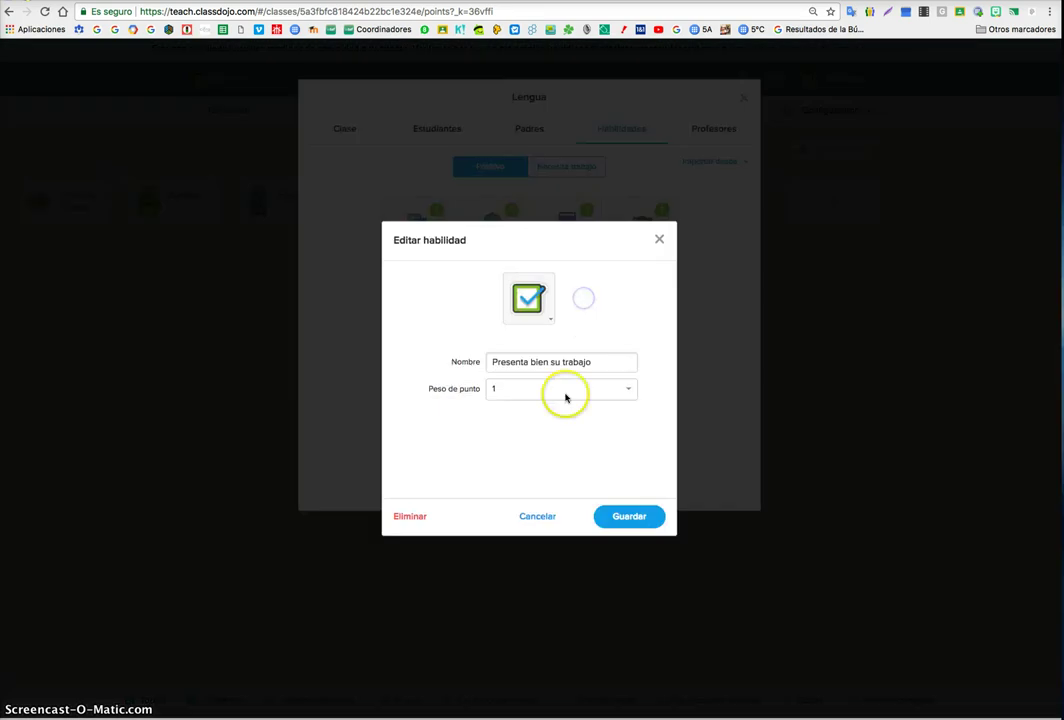
click(417, 517)
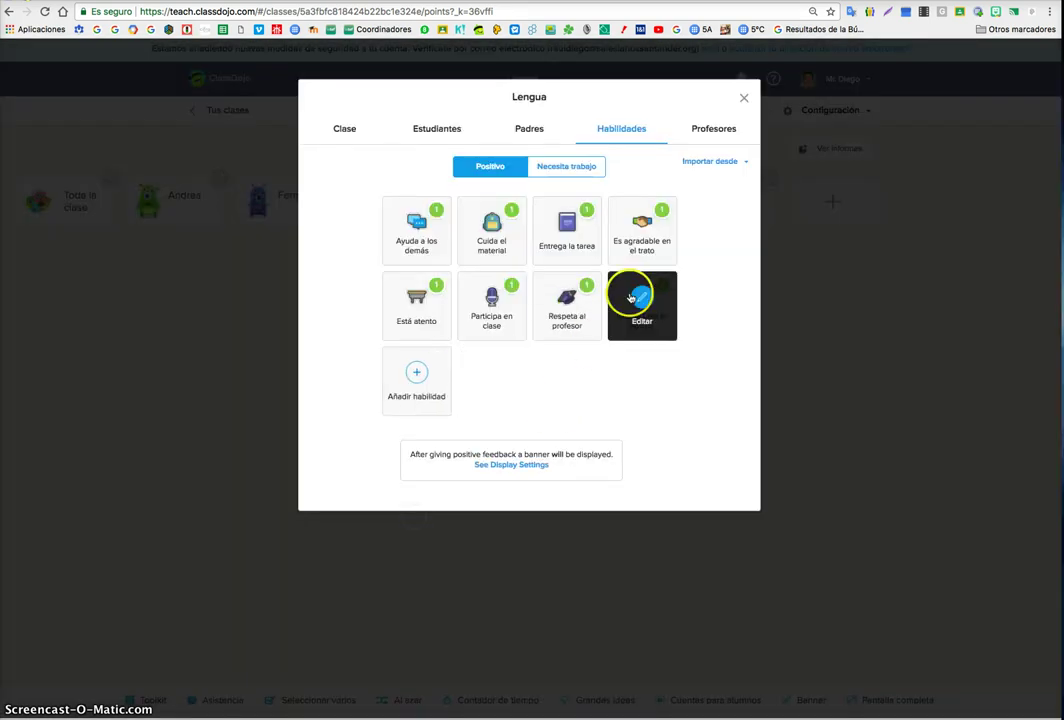
mouse_move(657, 245)
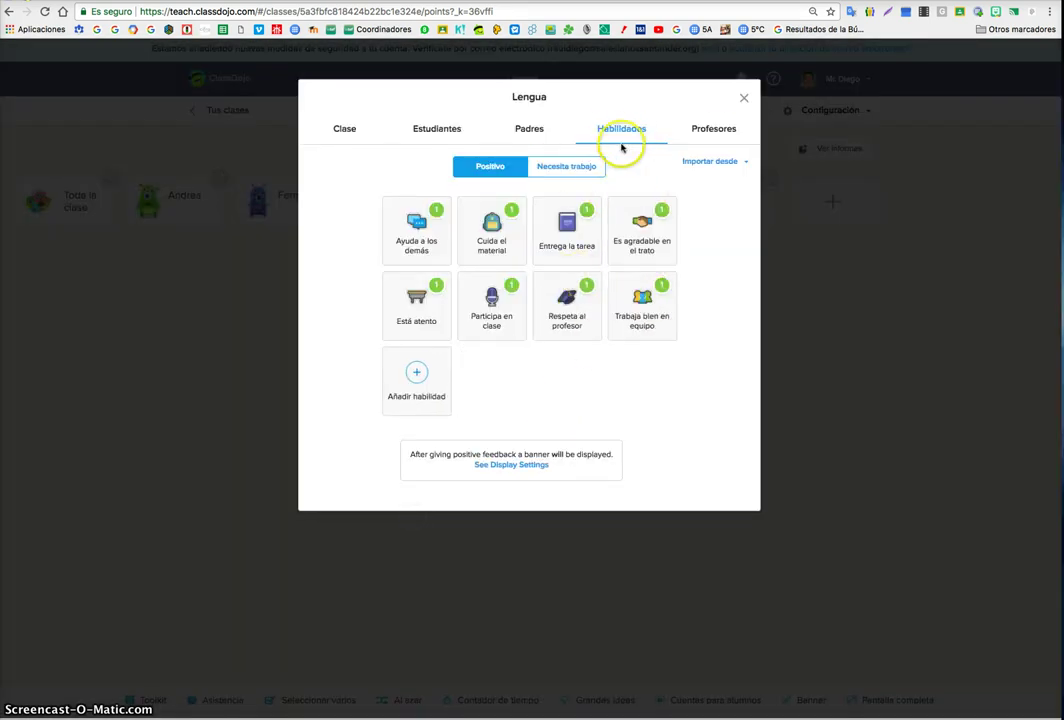
- Check the Profesores tab, return to Habilidades, and close the class settings
click(720, 135)
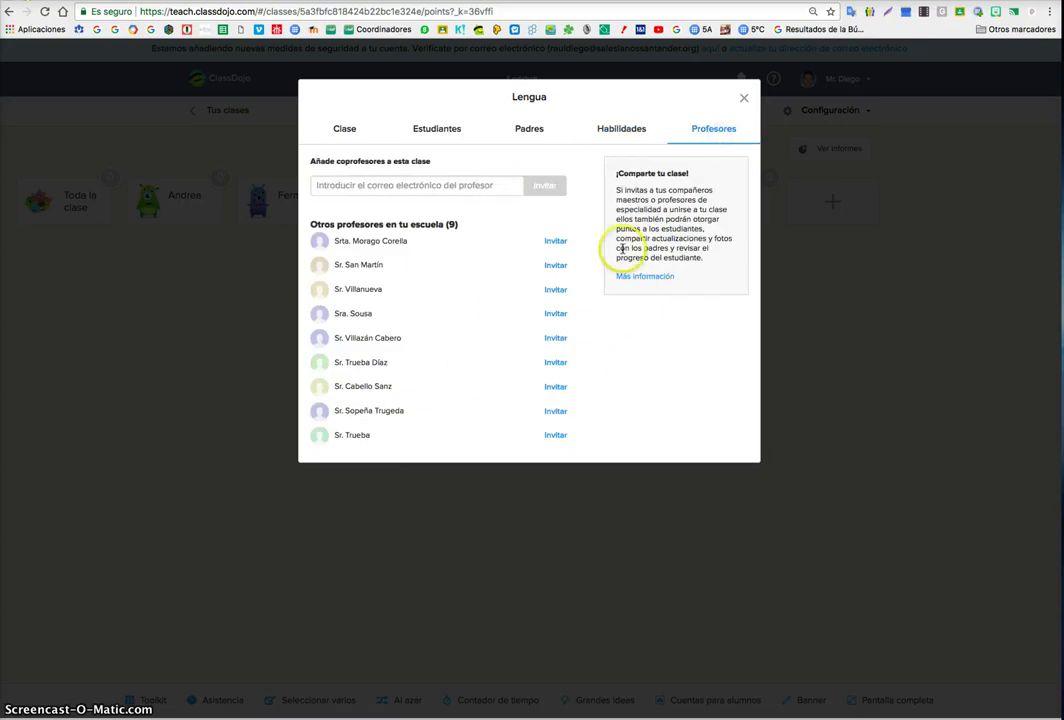
click(634, 138)
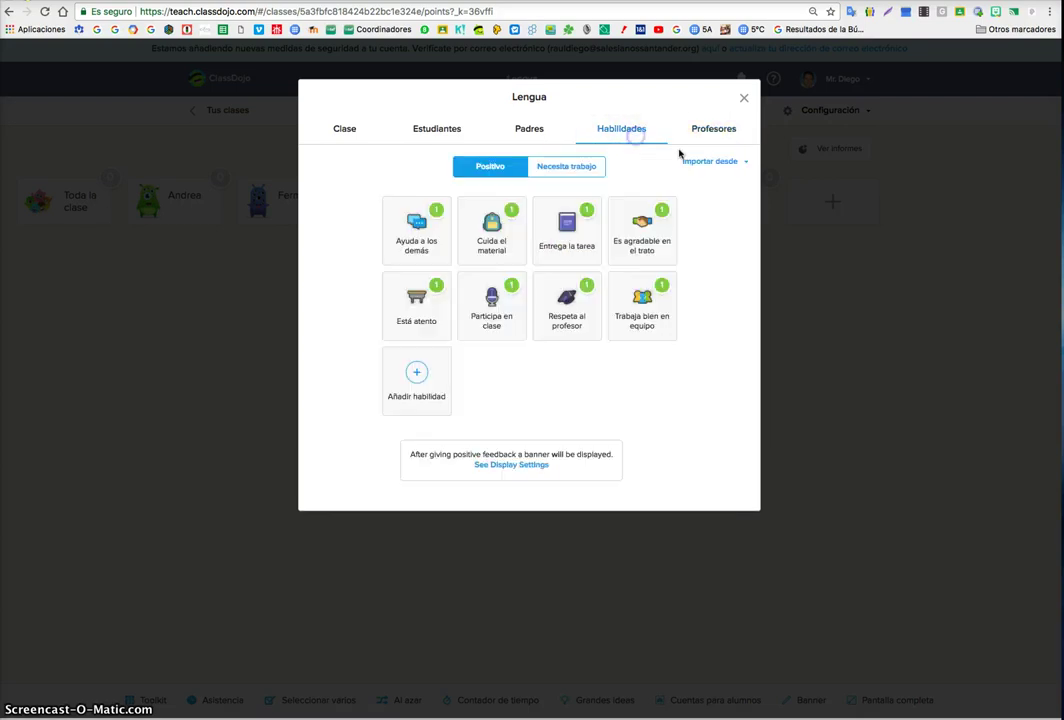
click(744, 97)
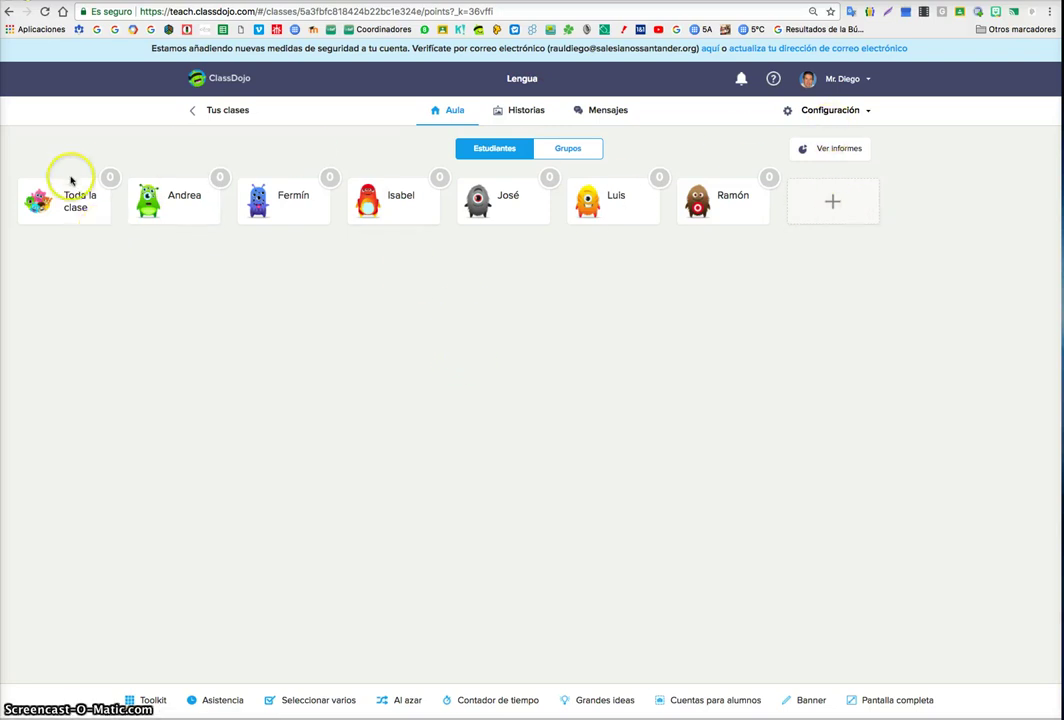
- Return to the class list and reopen the Lengua class
click(191, 110)
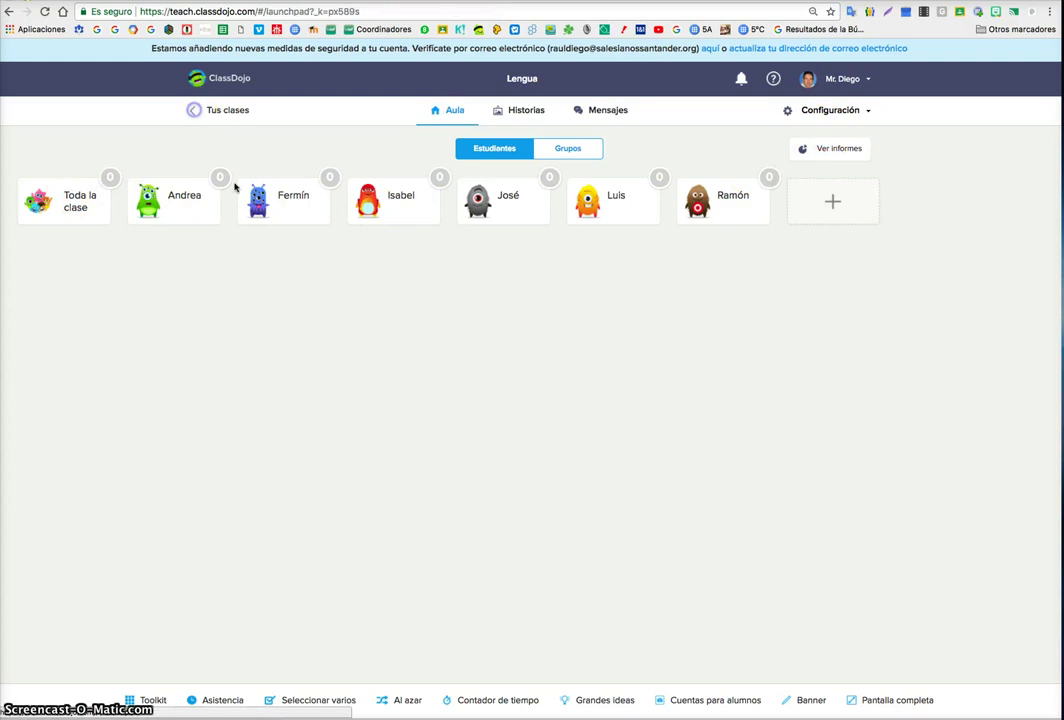
scroll(639, 465, down, 5)
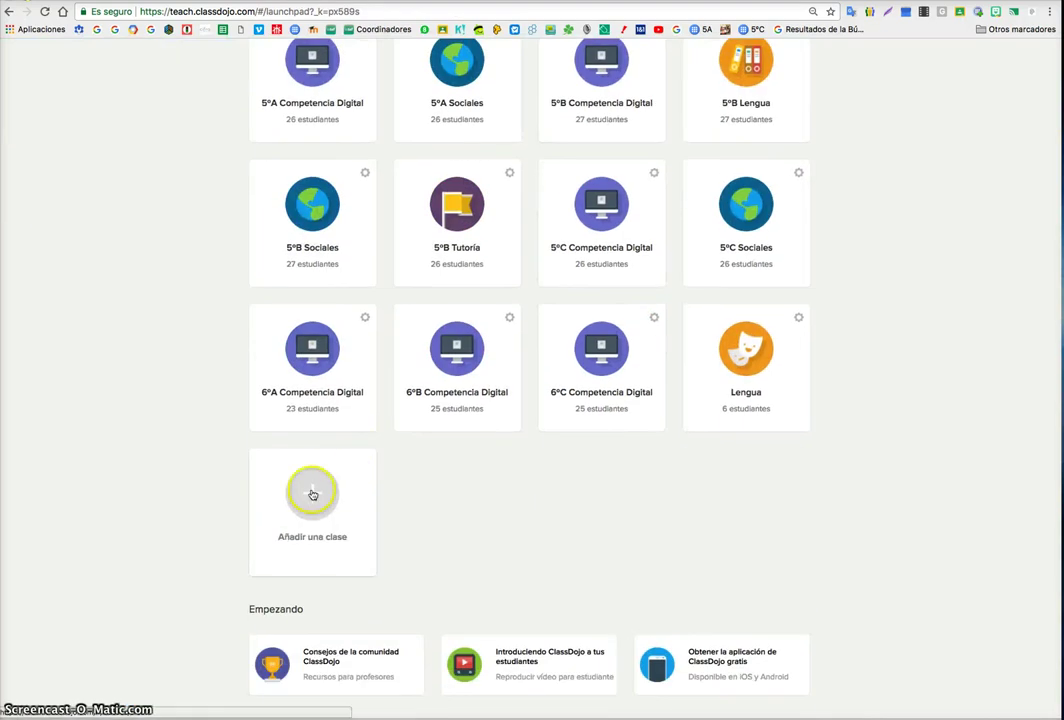
click(757, 370)
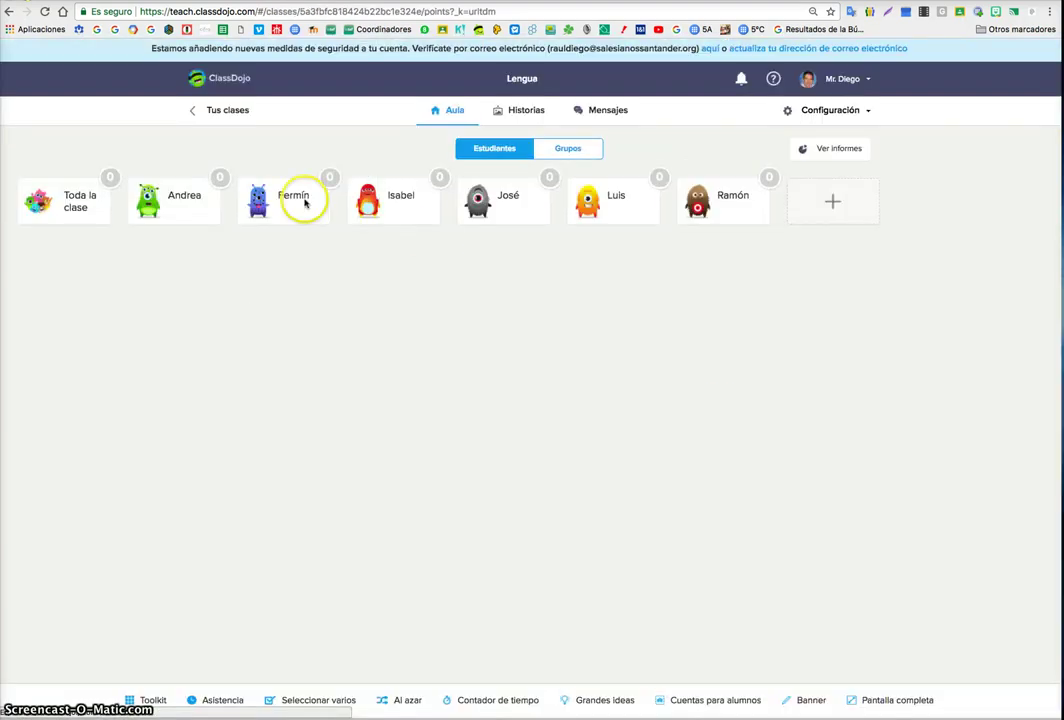
- Add a new student by typing their full name and save the roster
click(828, 208)
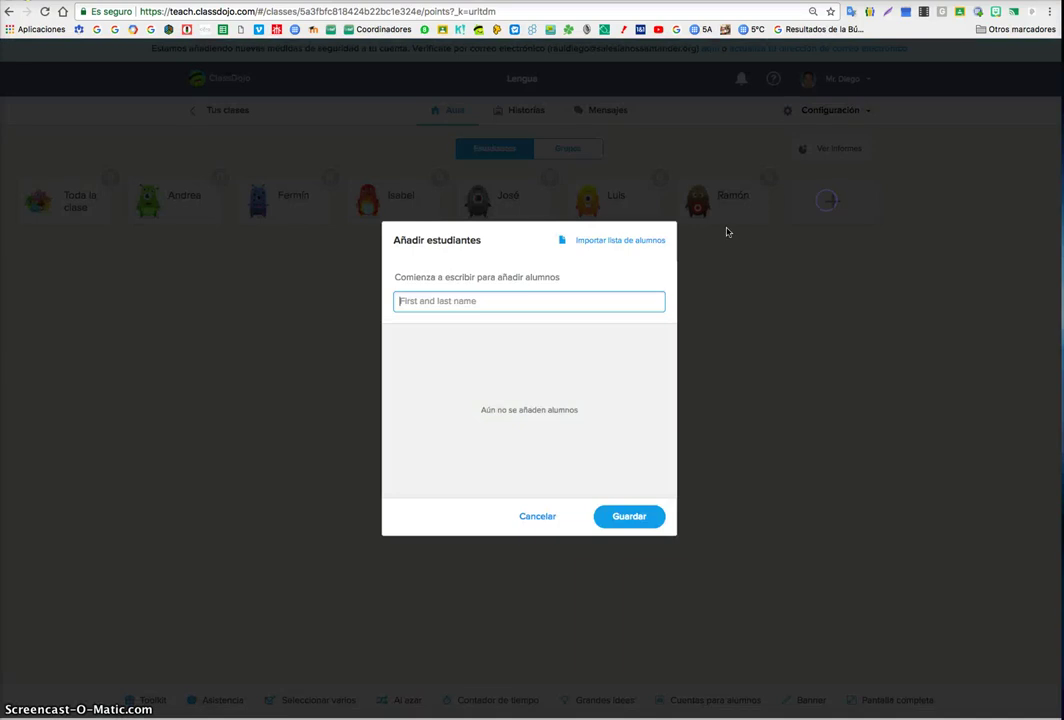
click(546, 309)
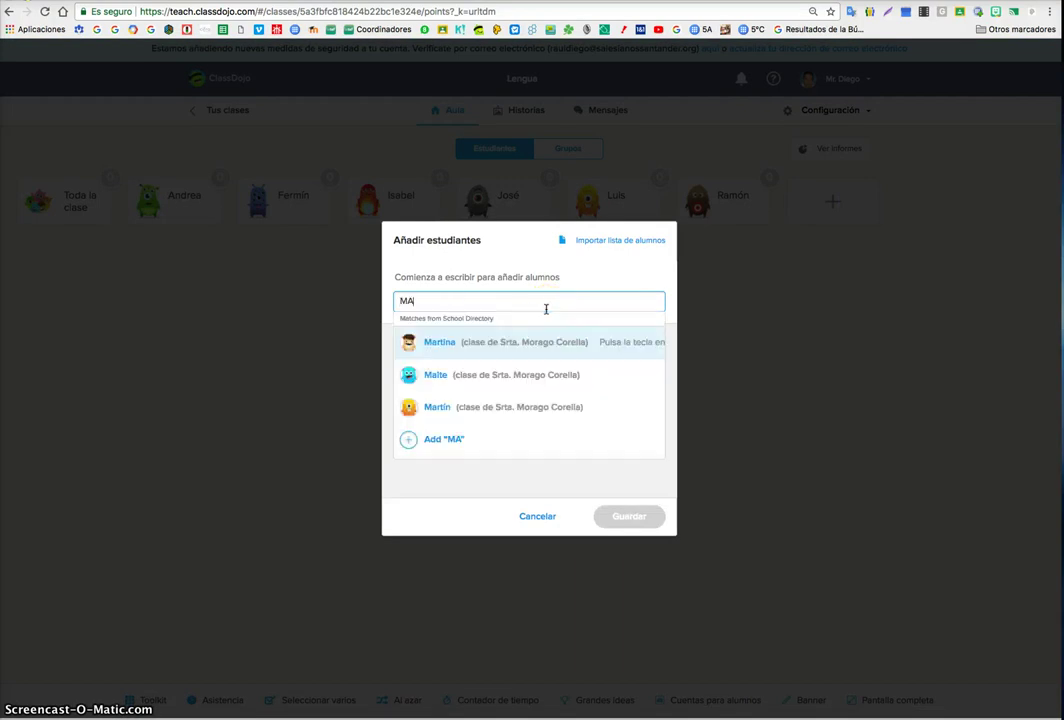
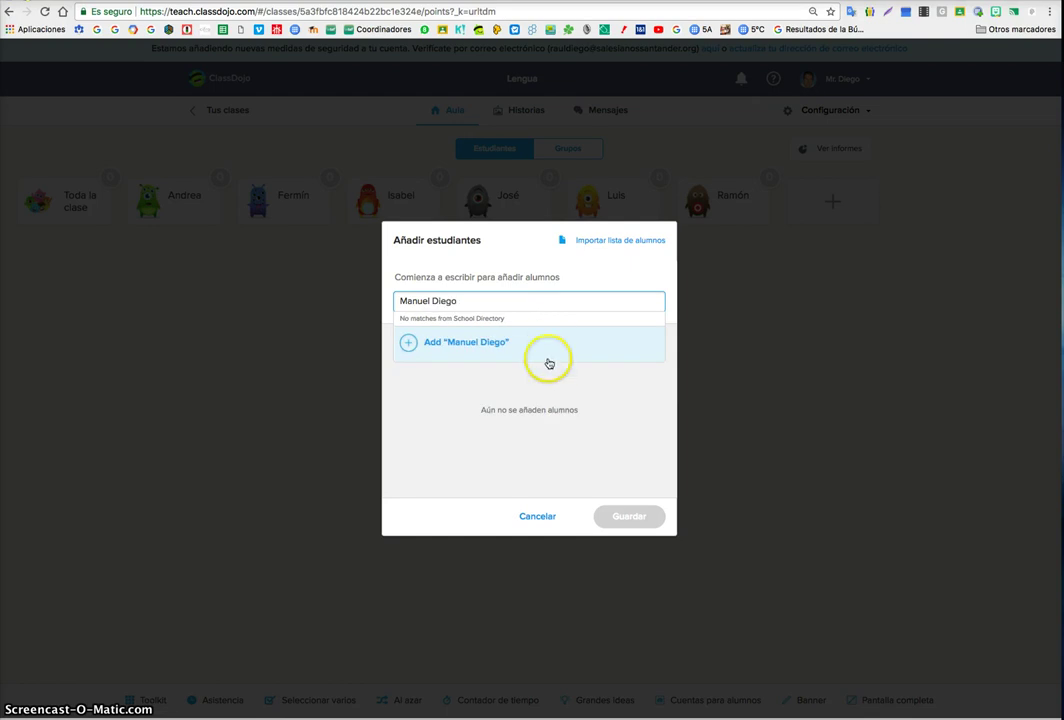
click(548, 363)
click(624, 513)
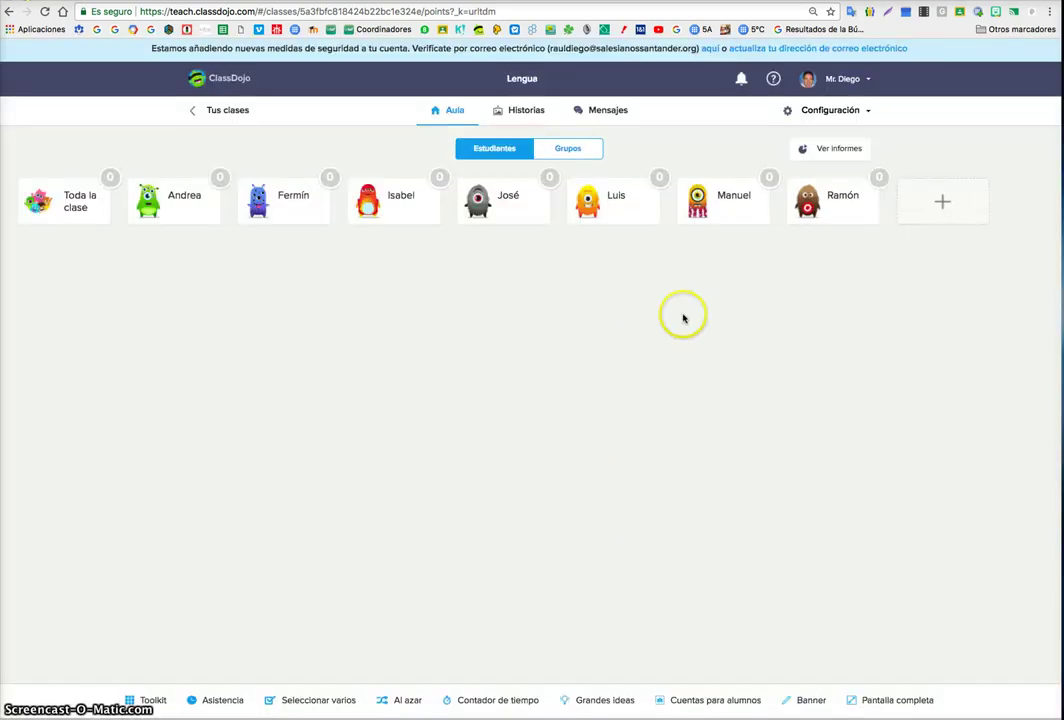
click(848, 112)
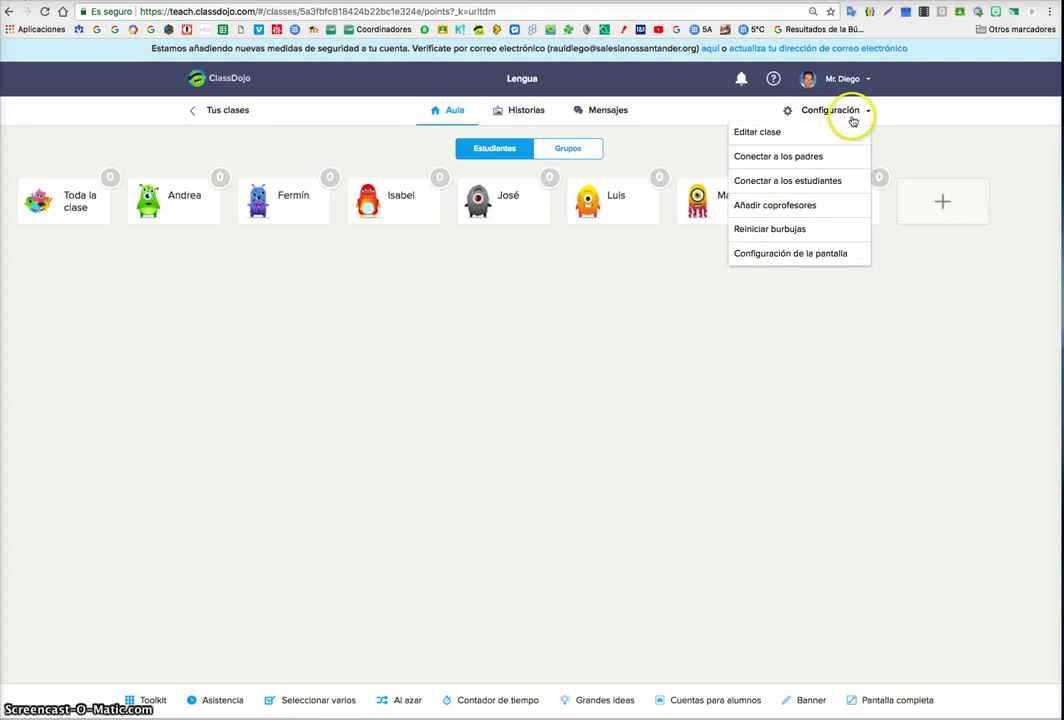
- View the Conectar a los padres and Conectar a los estudiantes information
click(791, 156)
click(744, 97)
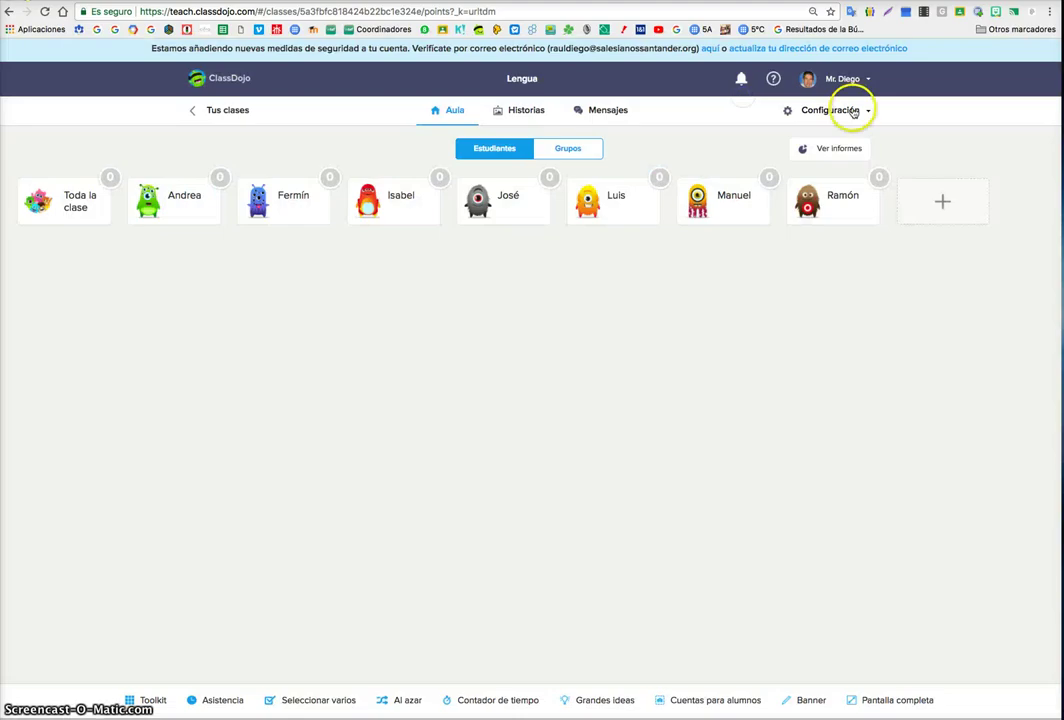
click(845, 109)
click(808, 183)
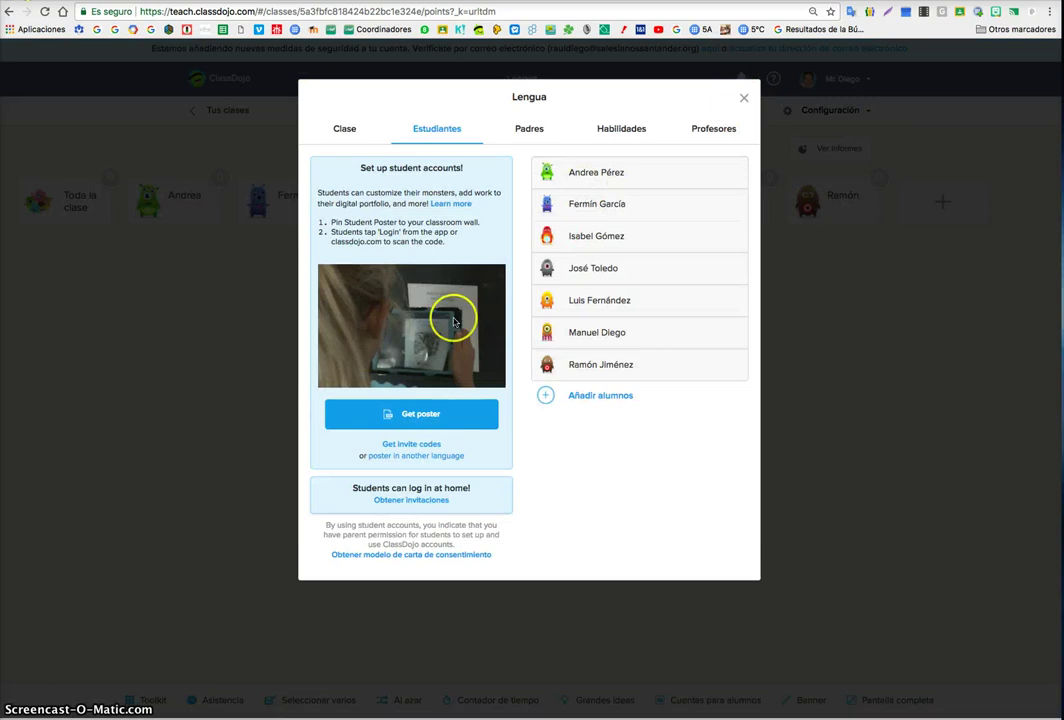
click(744, 97)
- Reset the point bubbles of all students using Reiniciar burbujas with Seleccionar todo
click(850, 110)
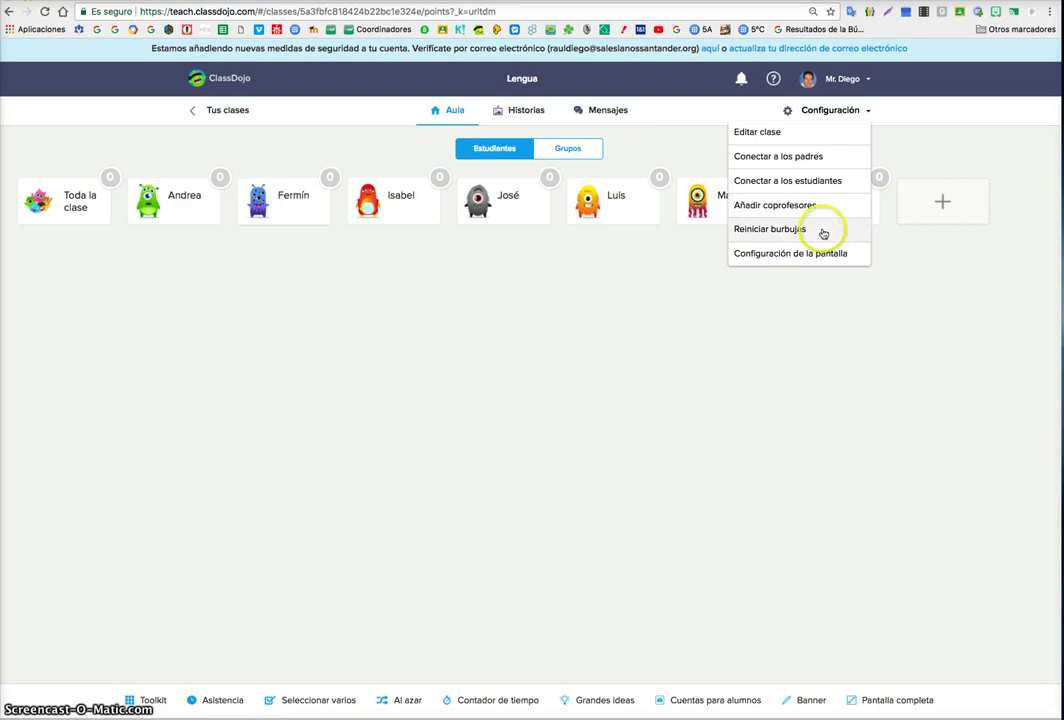
click(823, 230)
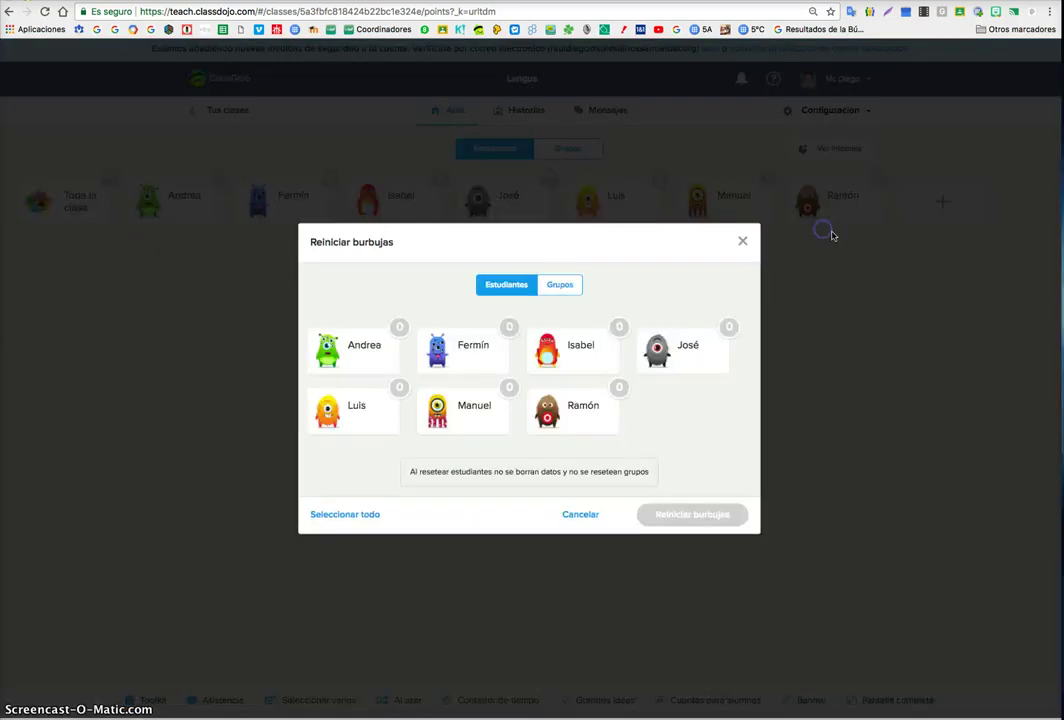
click(360, 514)
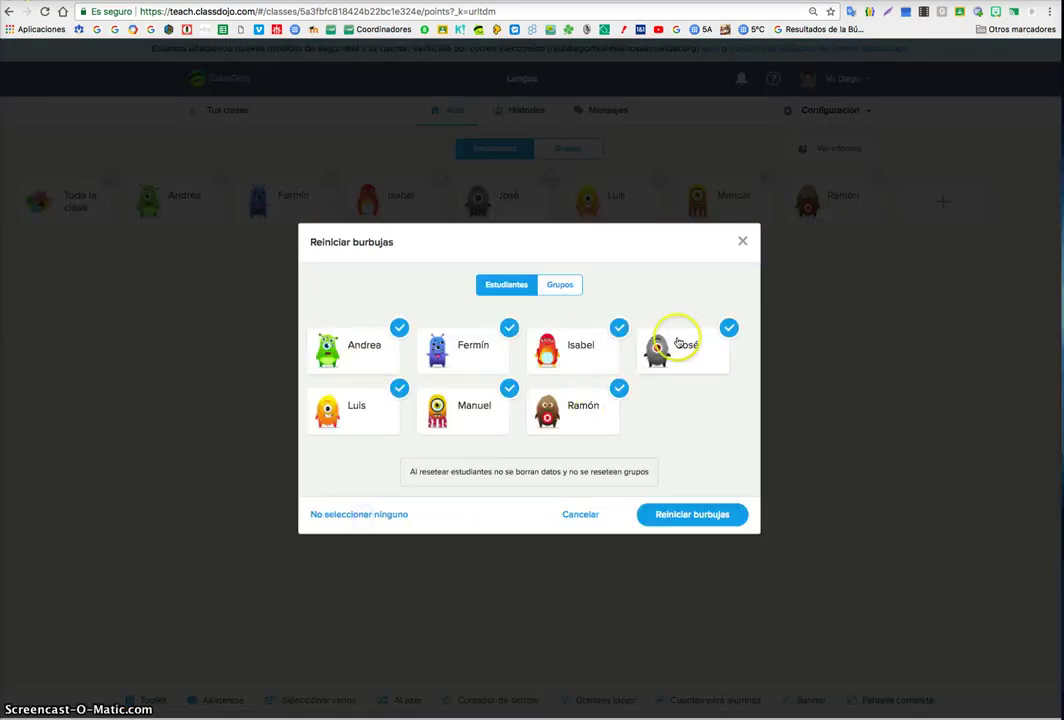
click(674, 524)
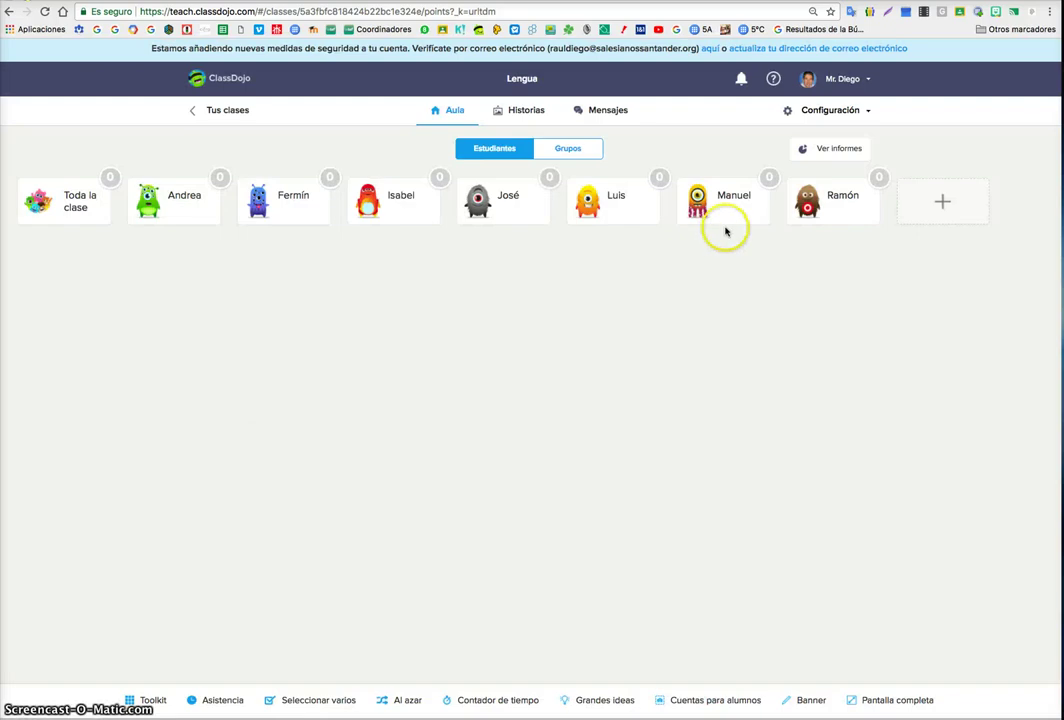
- Enlarge avatars, sort students by surname, set No mostrar puntos, and save display settings
click(849, 111)
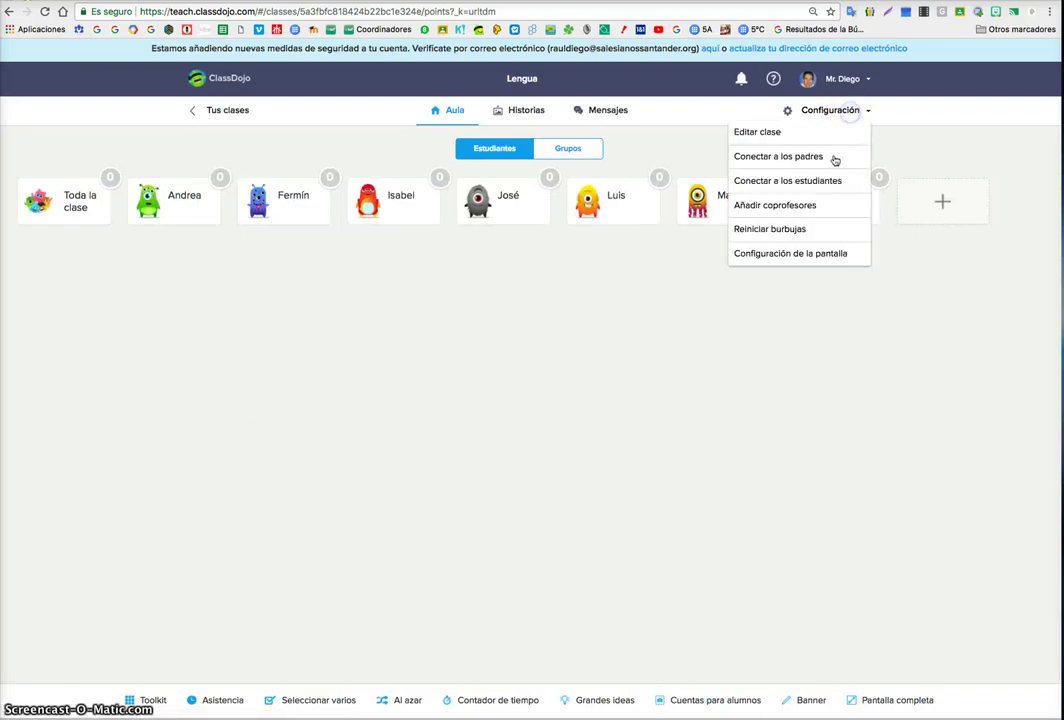
click(818, 254)
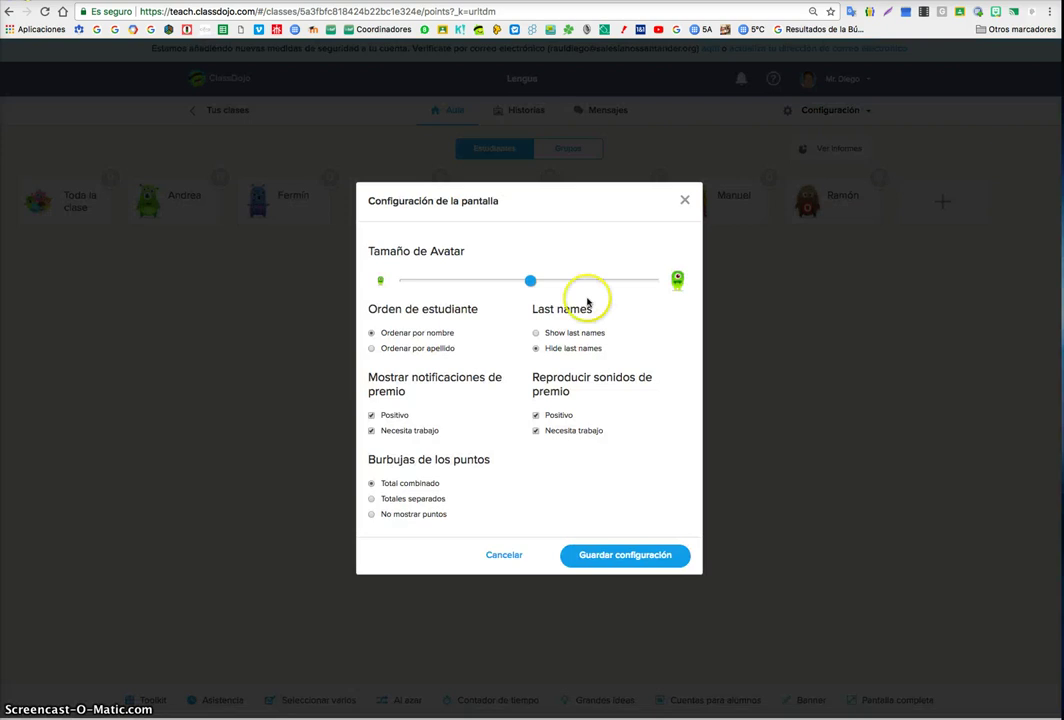
drag(530, 280, 578, 283)
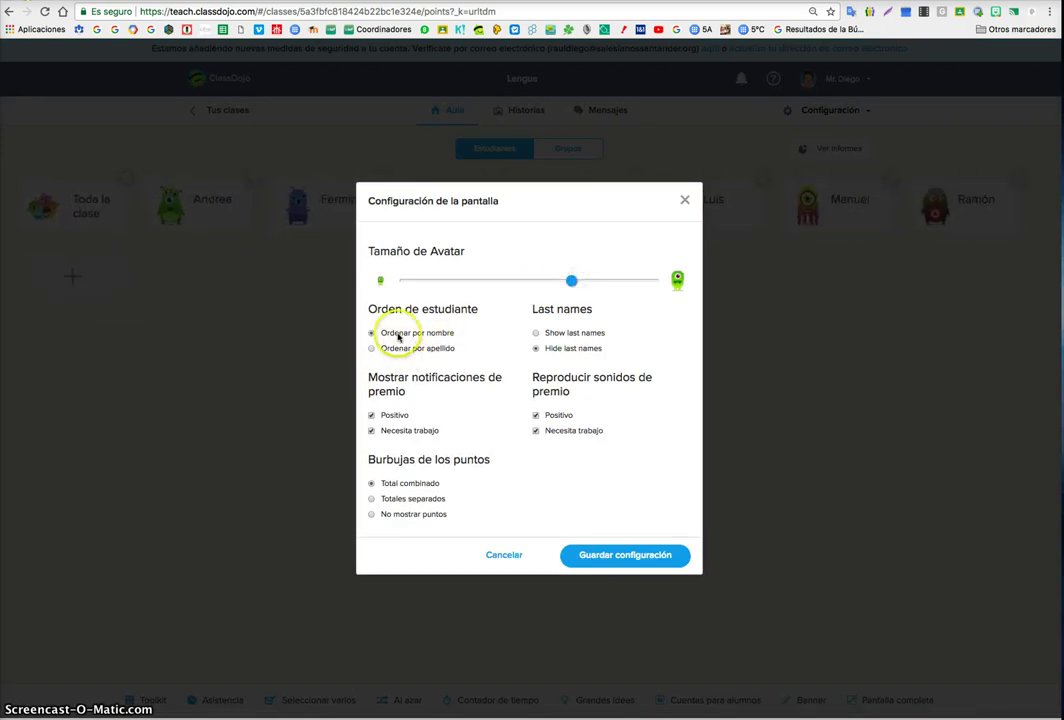
click(372, 349)
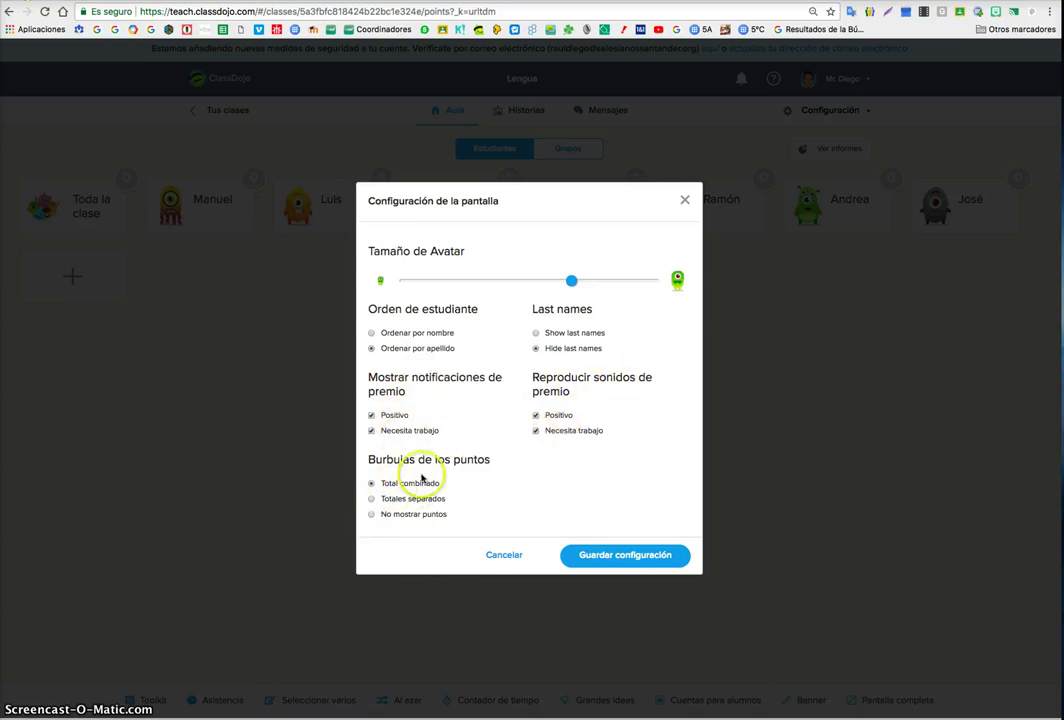
click(371, 498)
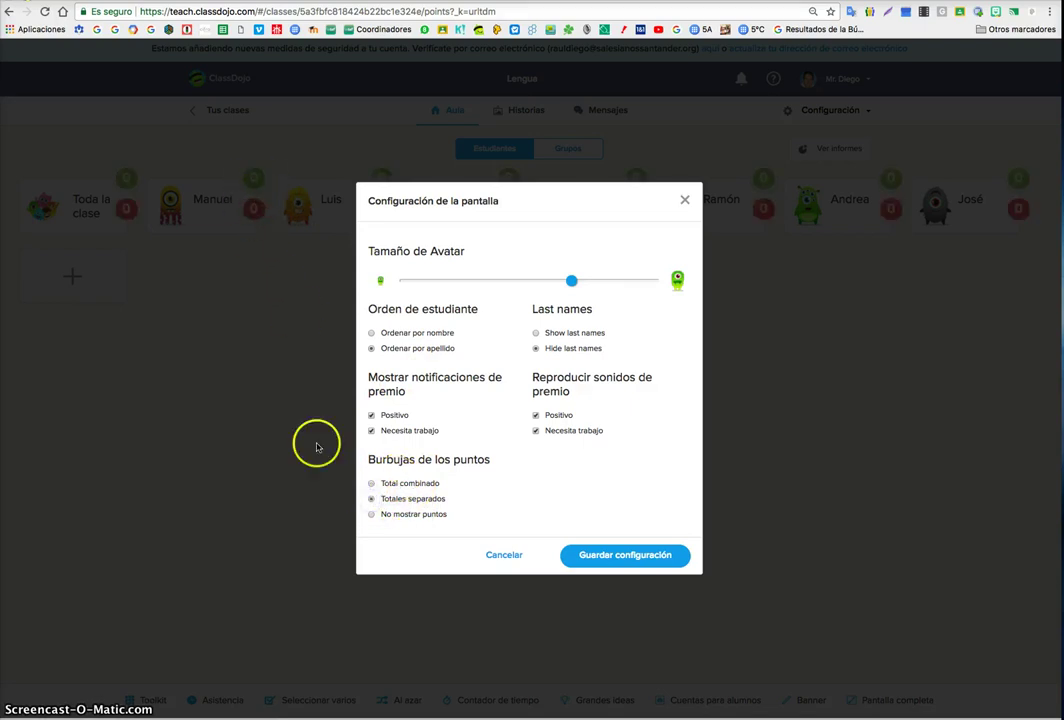
click(371, 514)
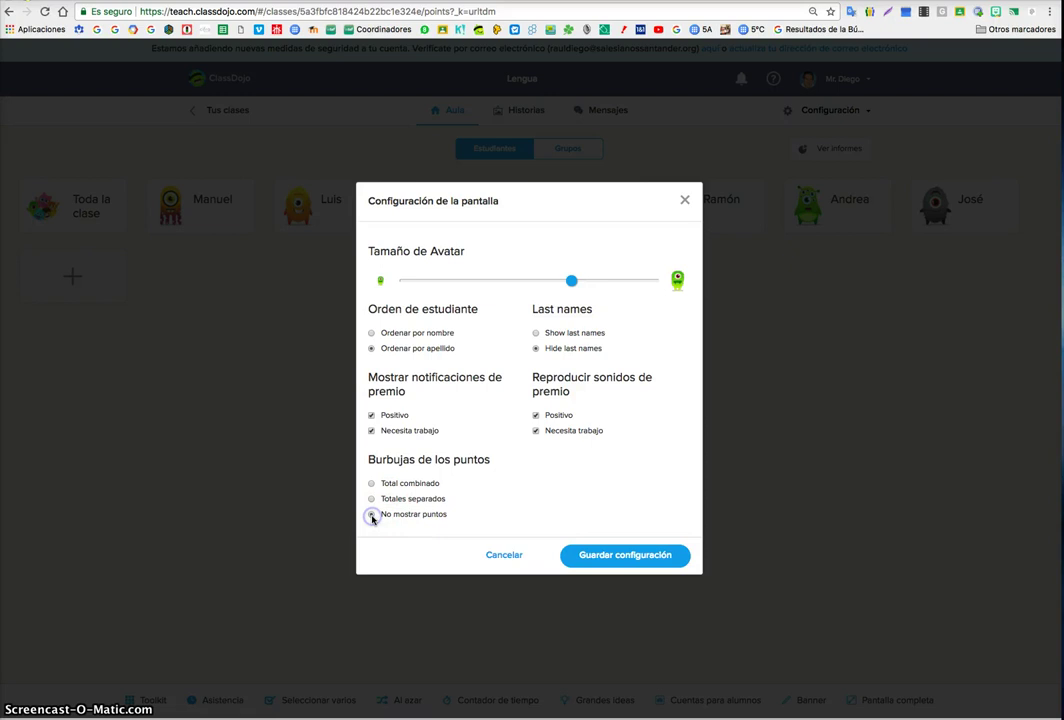
click(606, 556)
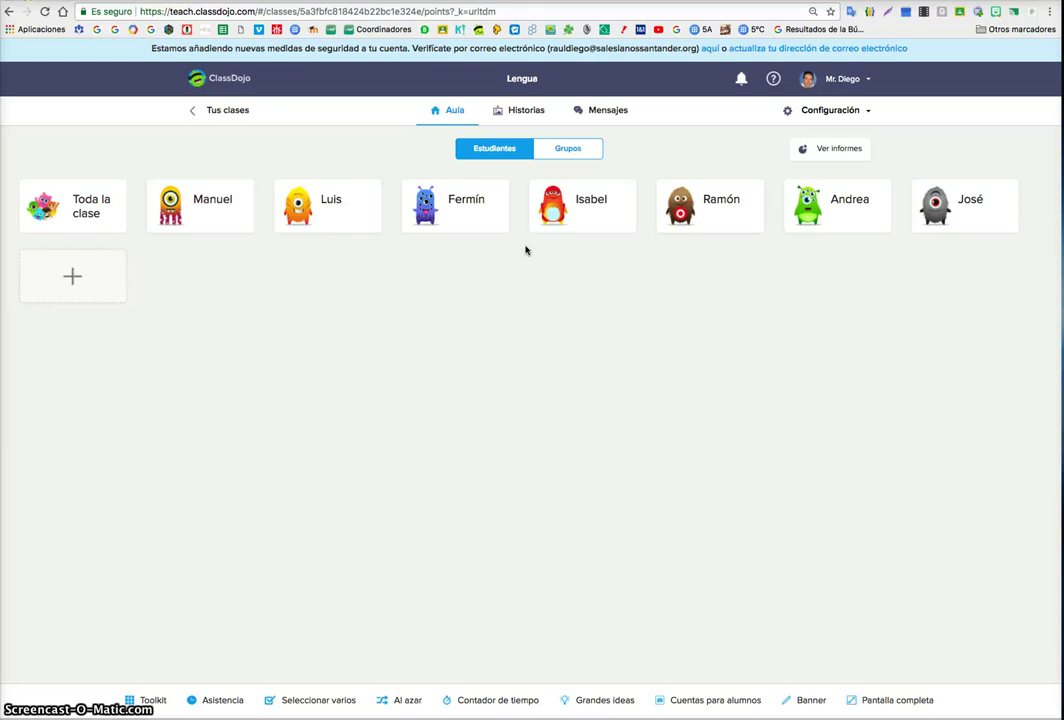
- Enlarge the student avatars slightly more and save the display settings
click(860, 110)
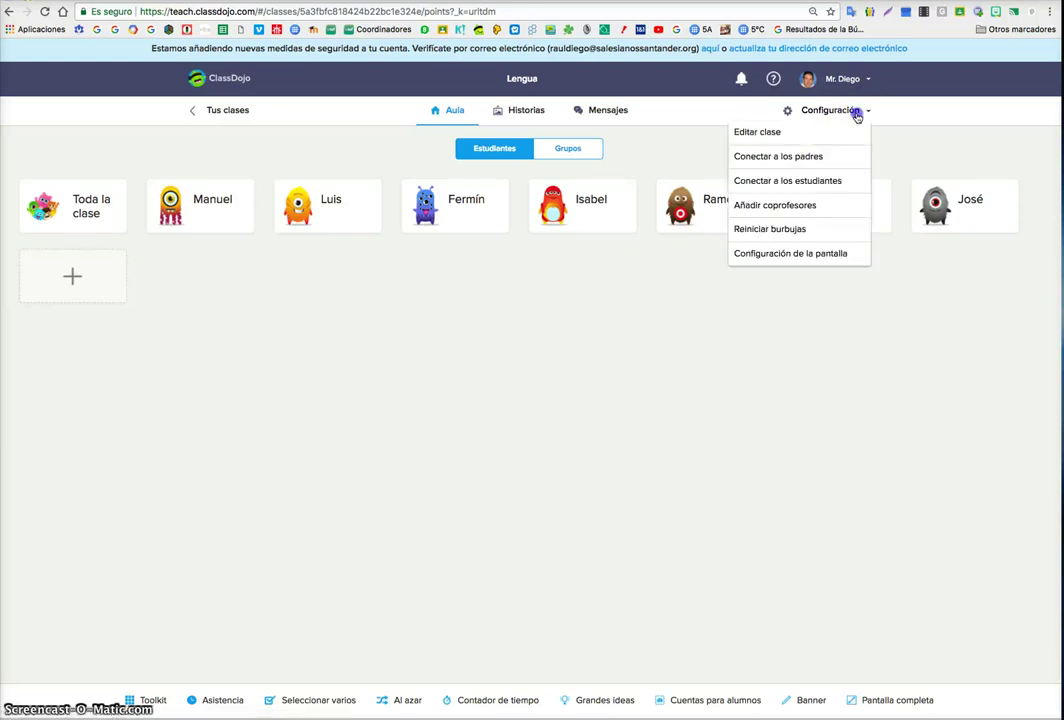
click(798, 253)
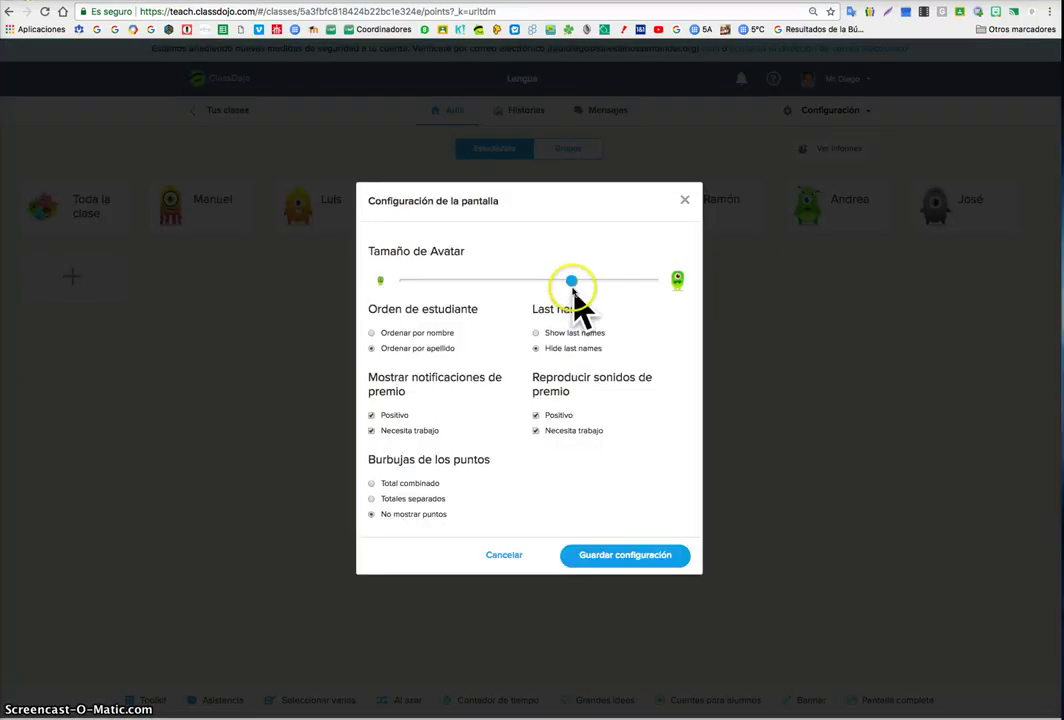
drag(570, 280, 577, 285)
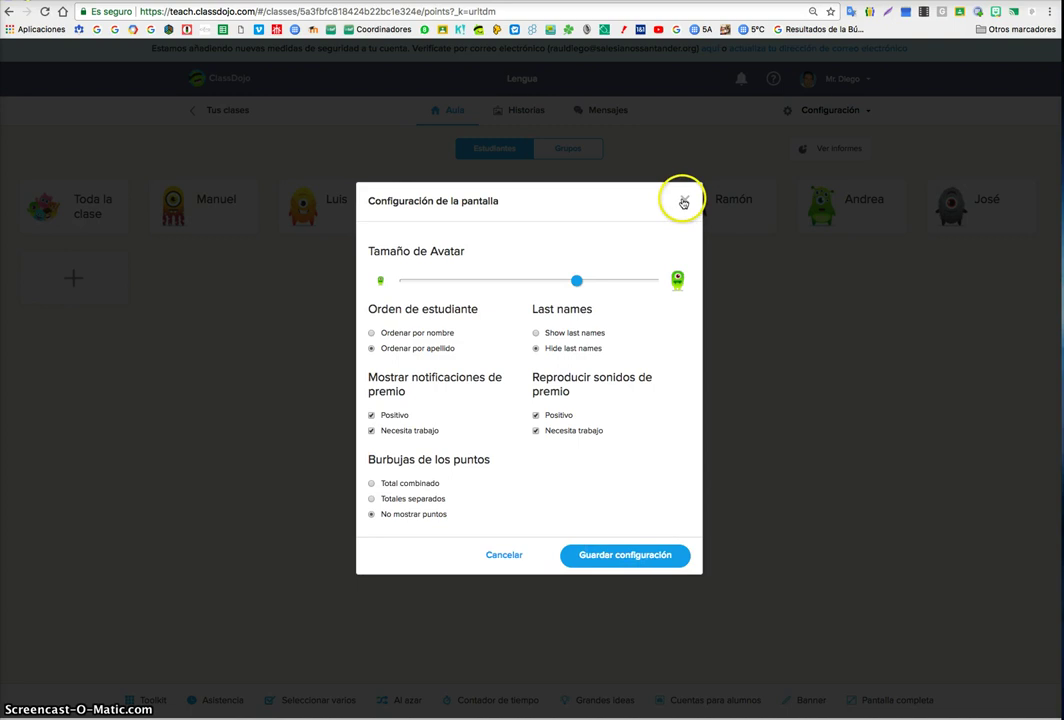
click(655, 555)
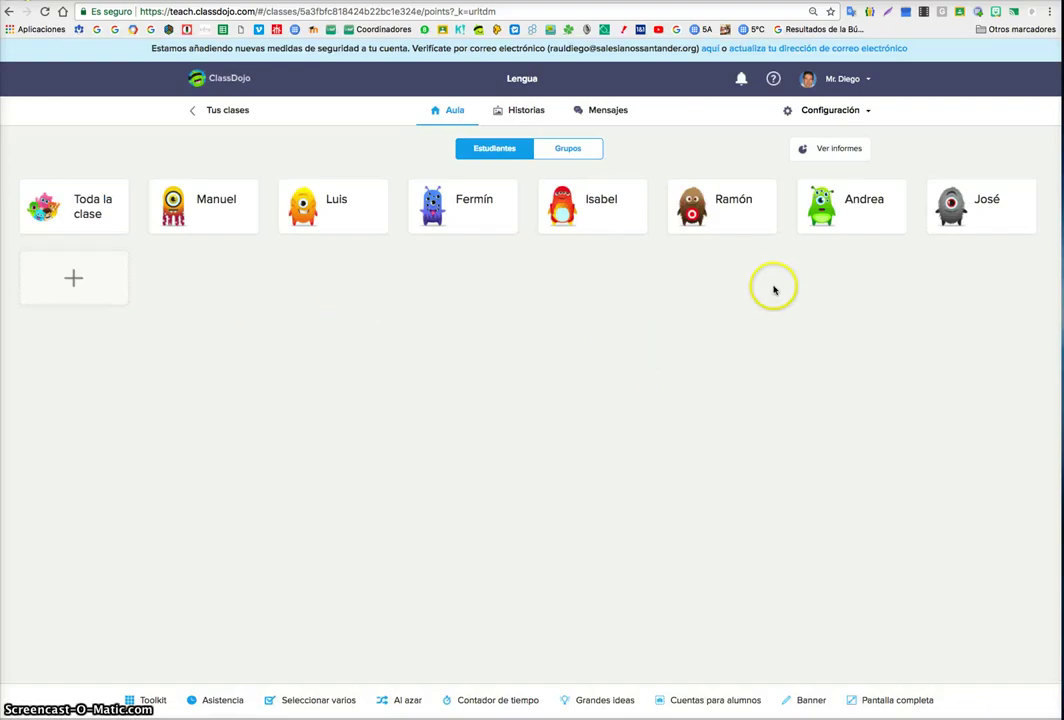
click(820, 152)
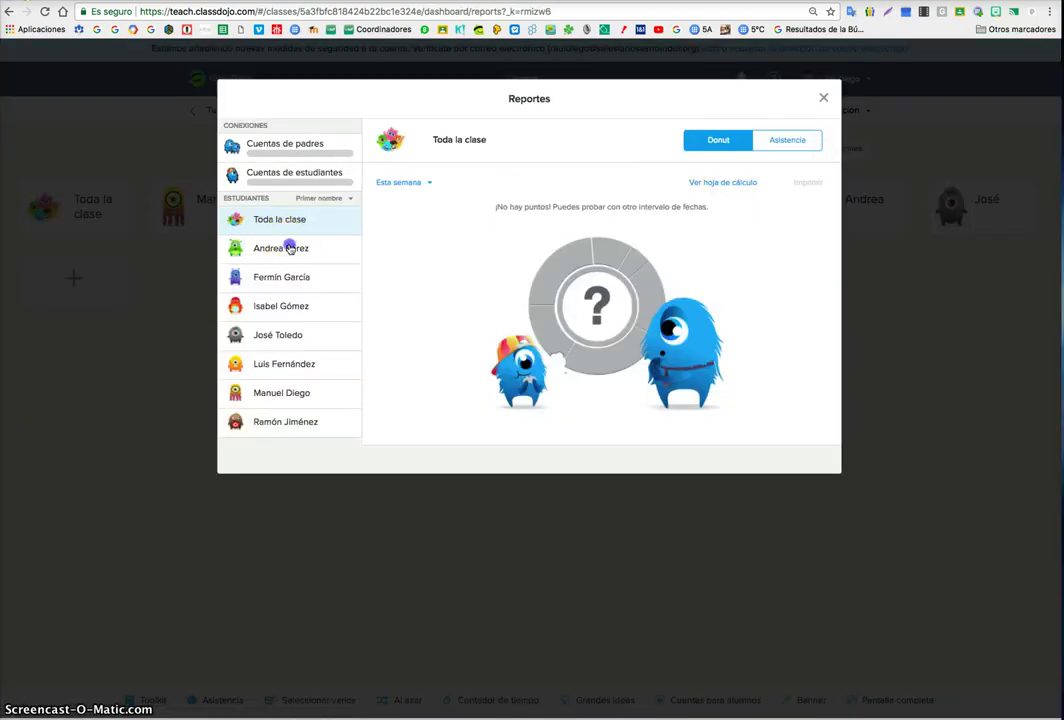
- Show a student's report for the De todos los tiempos date range
click(289, 247)
click(427, 183)
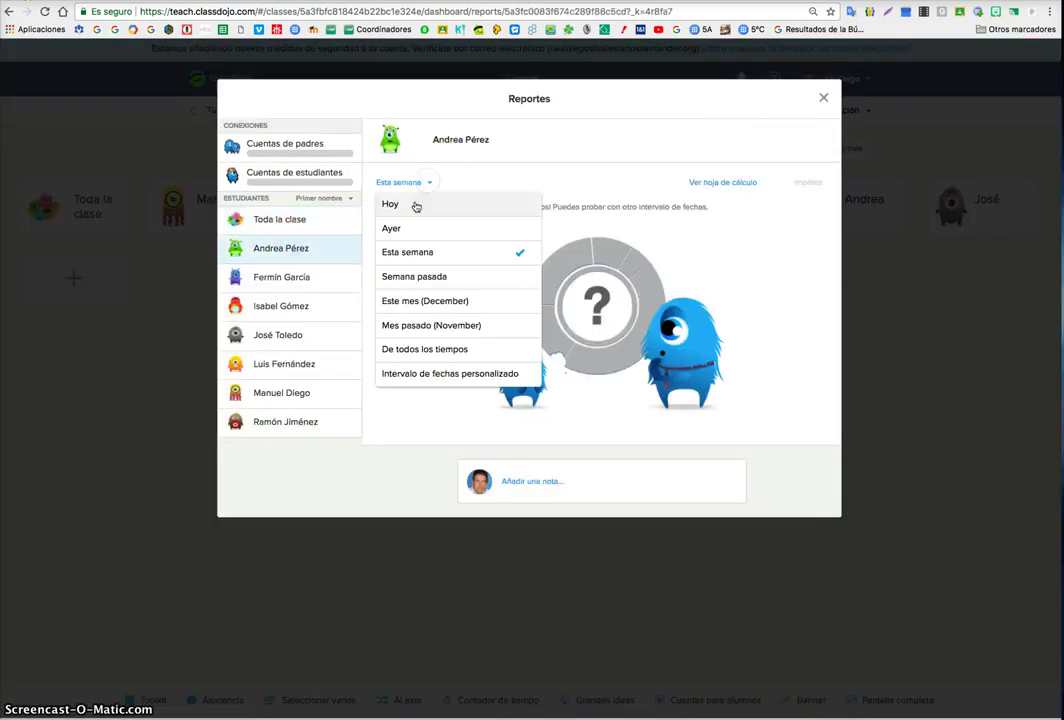
click(415, 205)
click(399, 182)
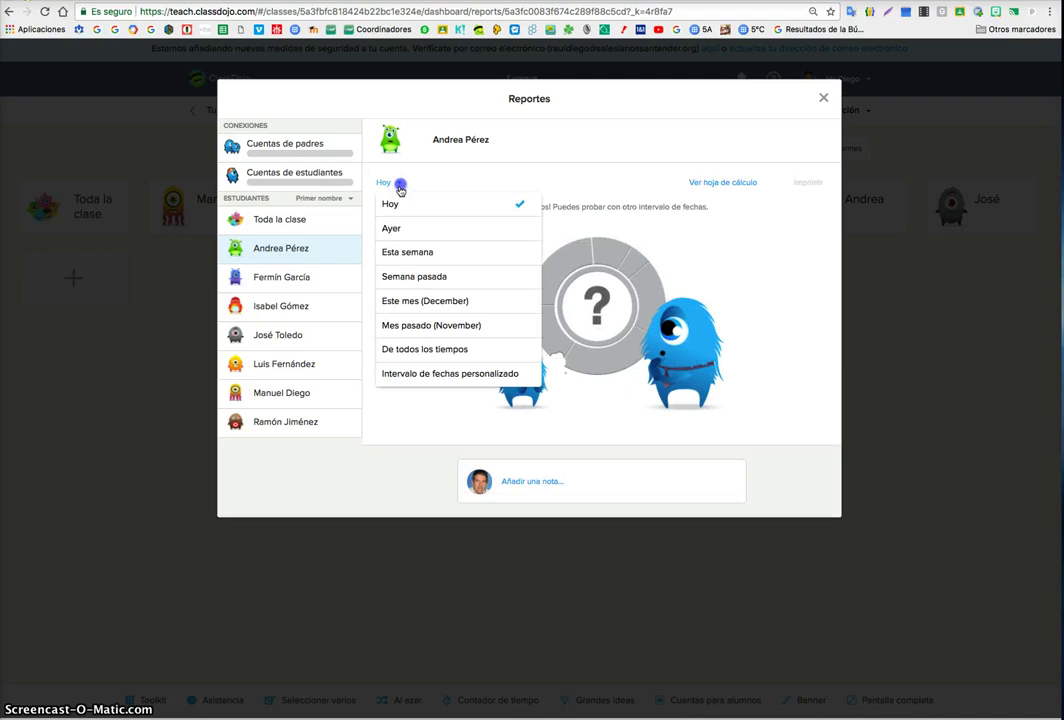
click(413, 349)
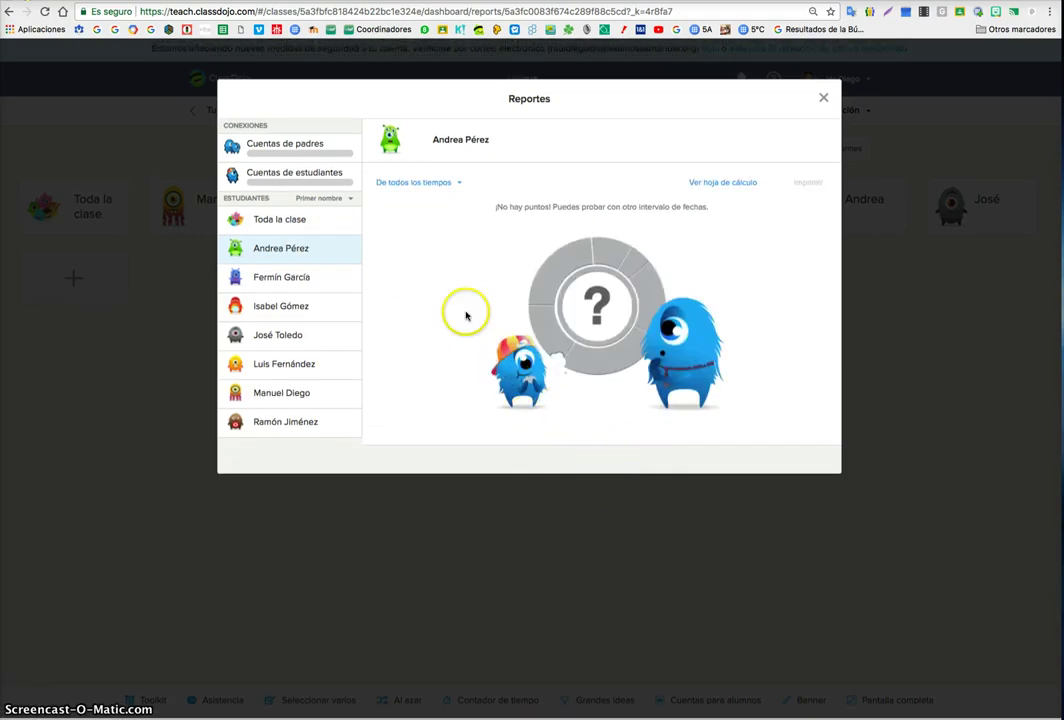
- Sort the report's student list by Apellidos and close the Reportes window
click(342, 199)
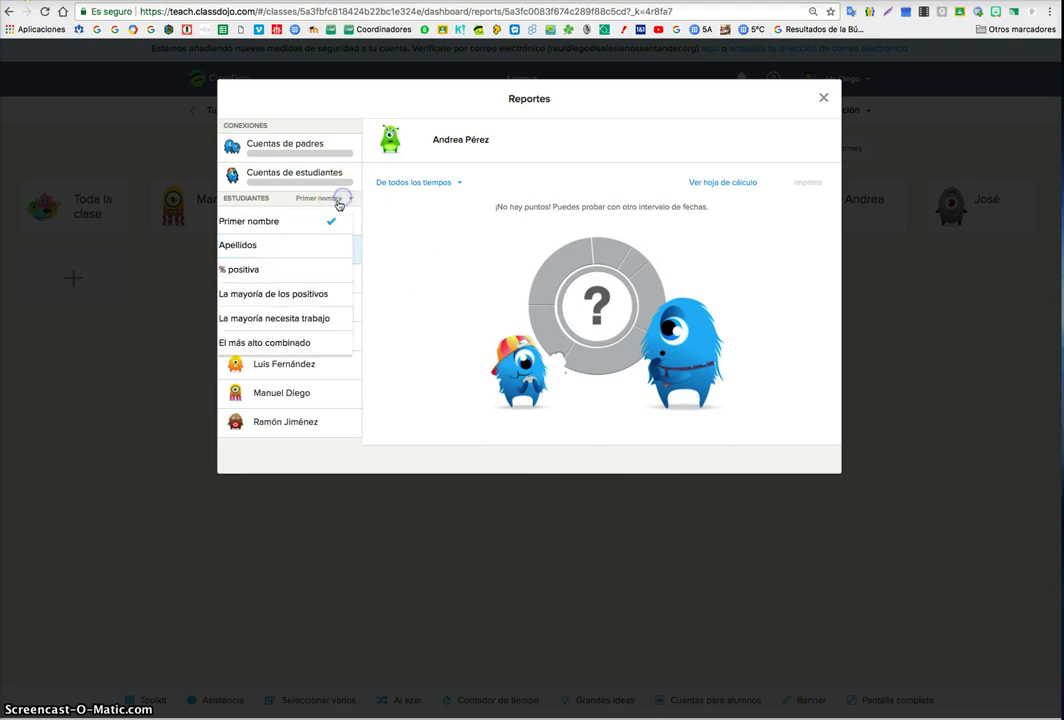
click(316, 244)
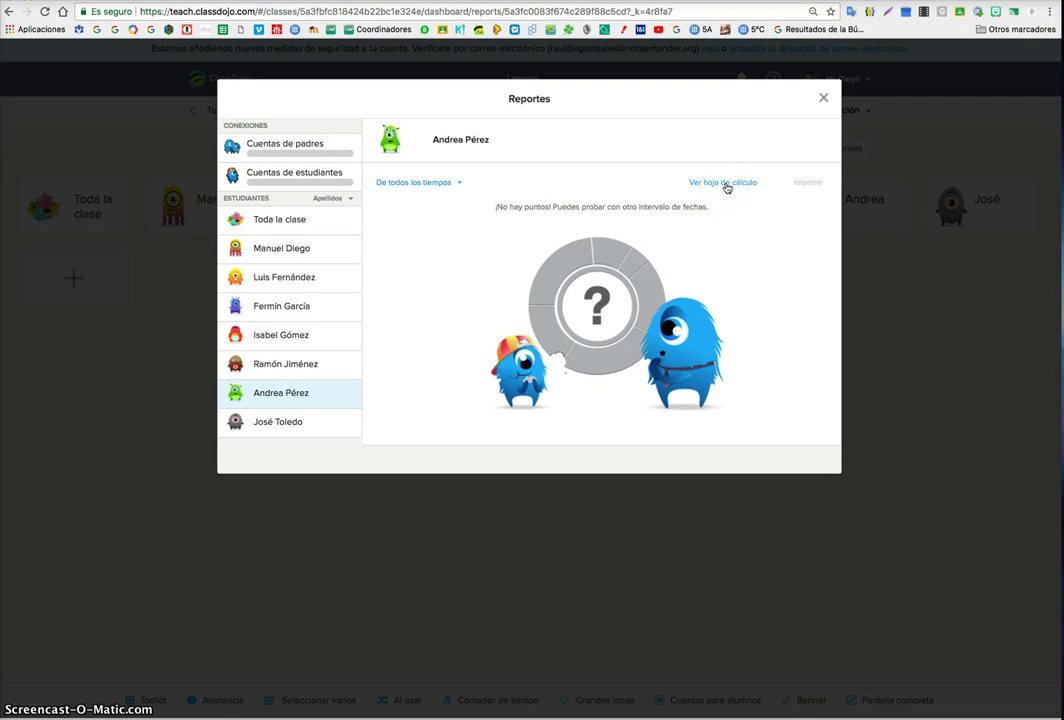
click(822, 97)
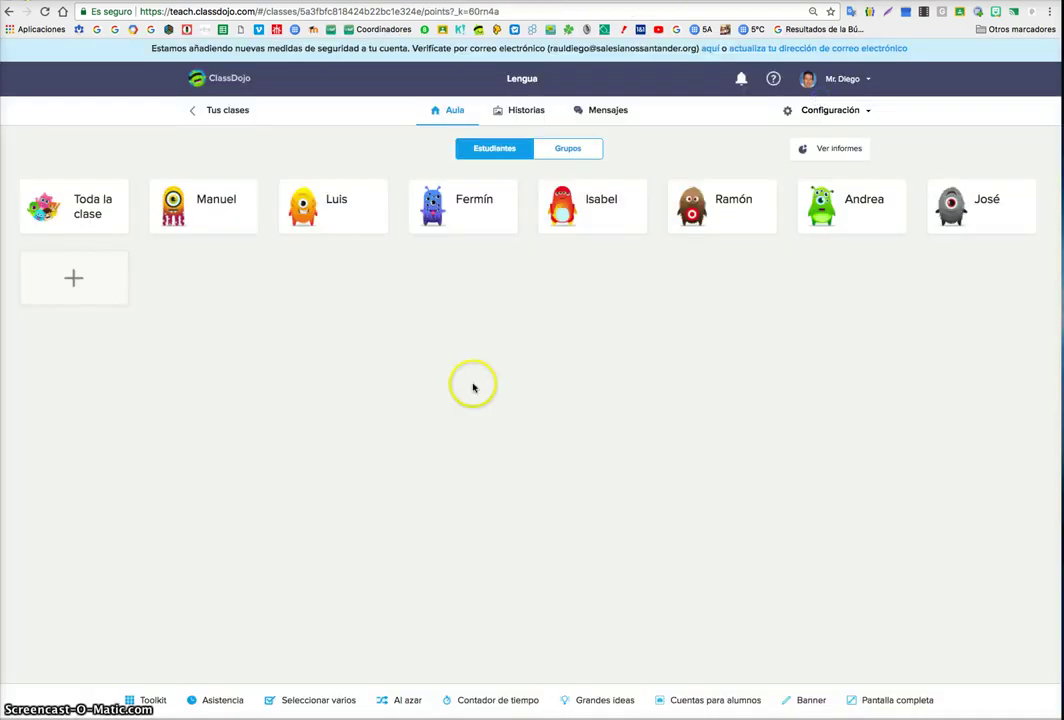
- Create the group 'Los elefantes' with three selected students on the Grupos tab
click(577, 150)
click(521, 317)
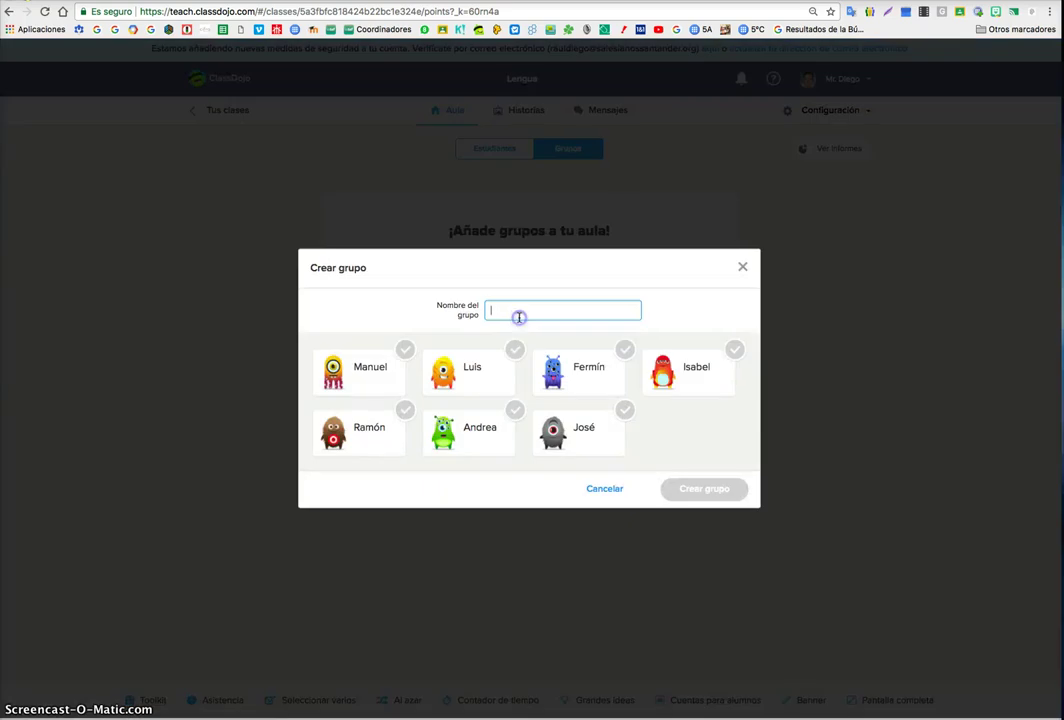
text(Los elefantes)
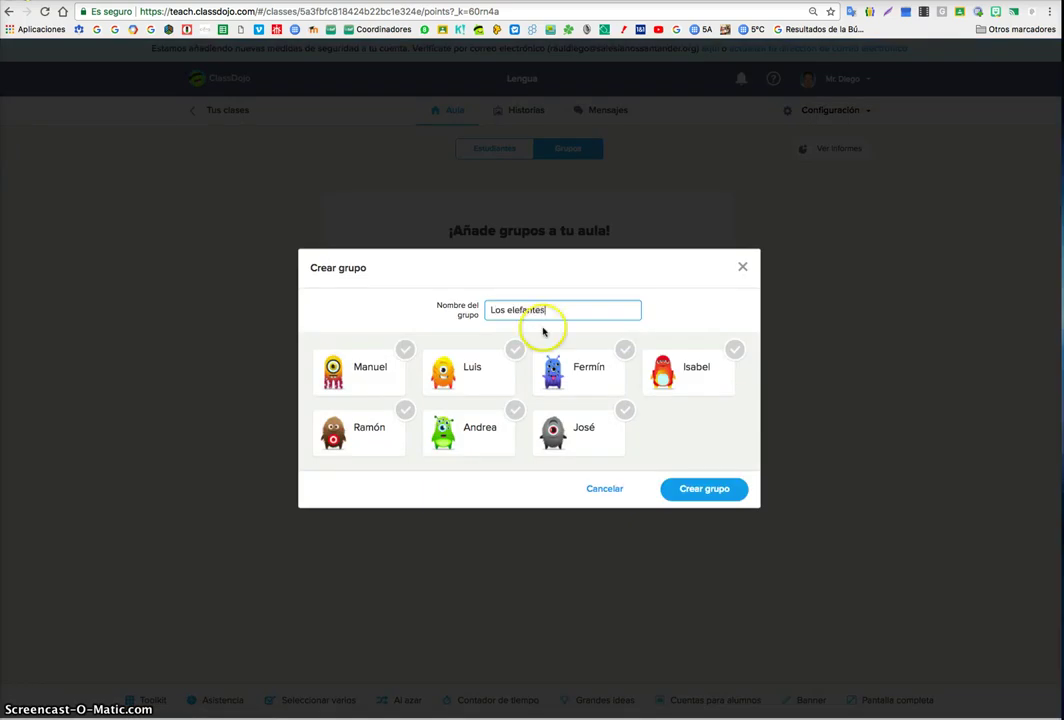
click(514, 349)
click(624, 349)
click(514, 410)
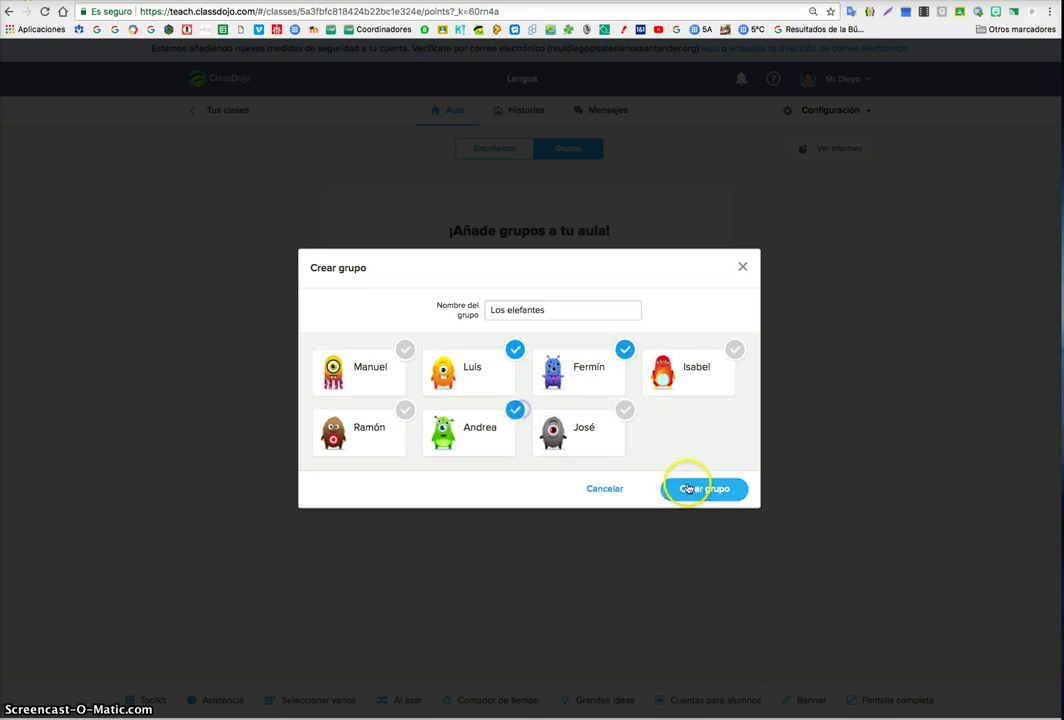
click(688, 488)
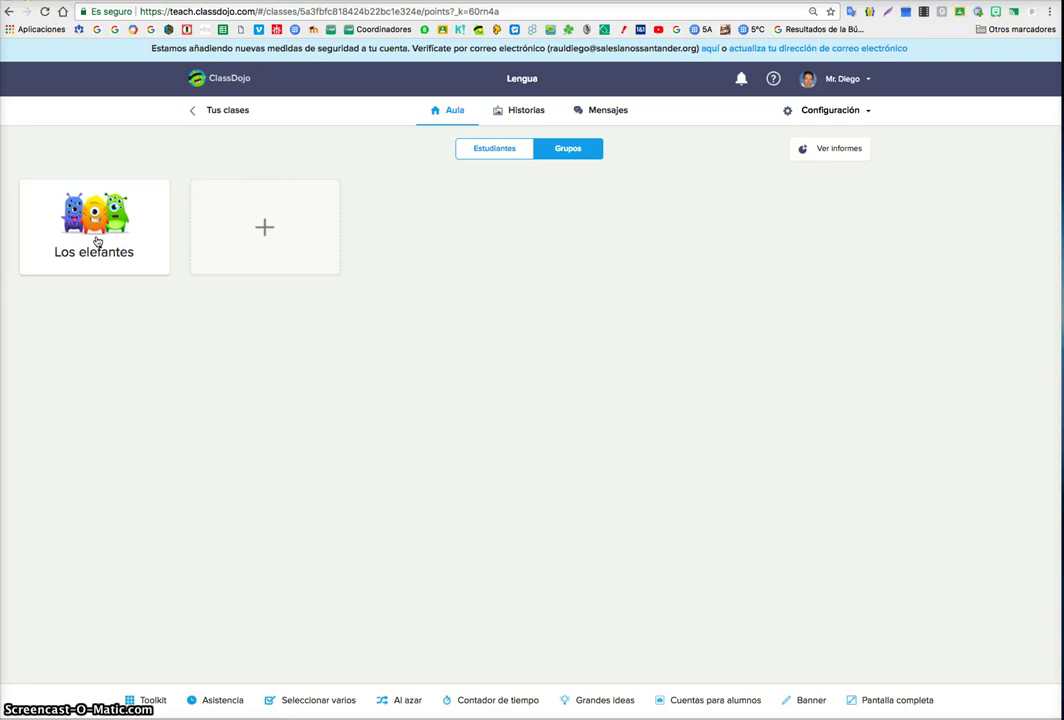
- Open the Los elefantes group's feedback and close it without awarding points
click(98, 240)
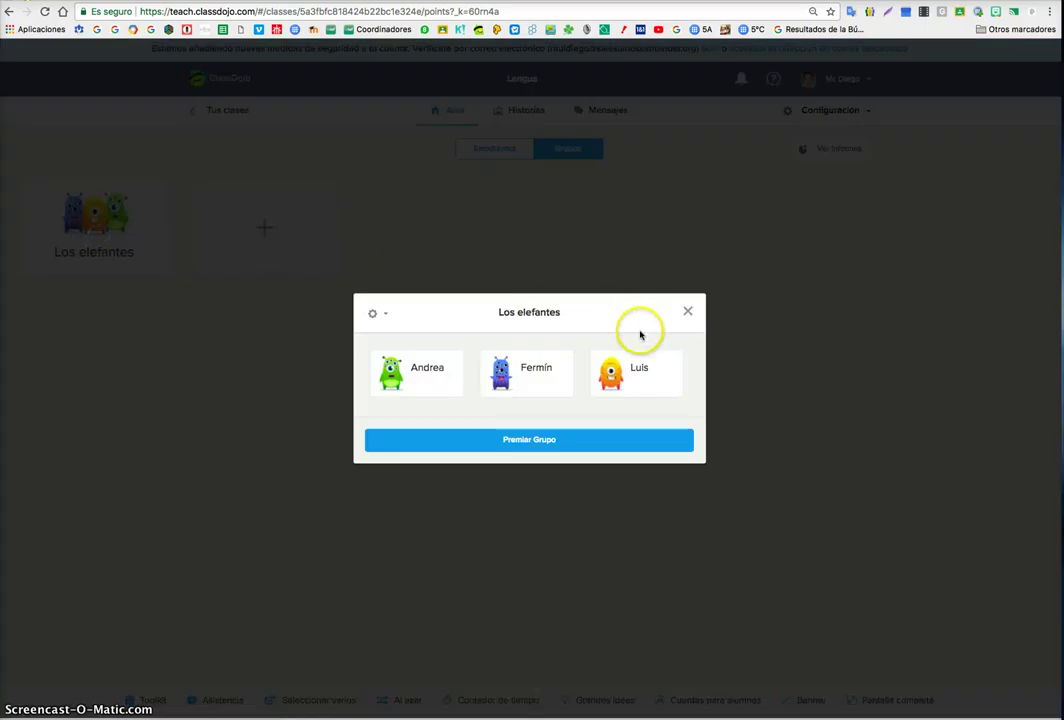
click(608, 444)
click(685, 222)
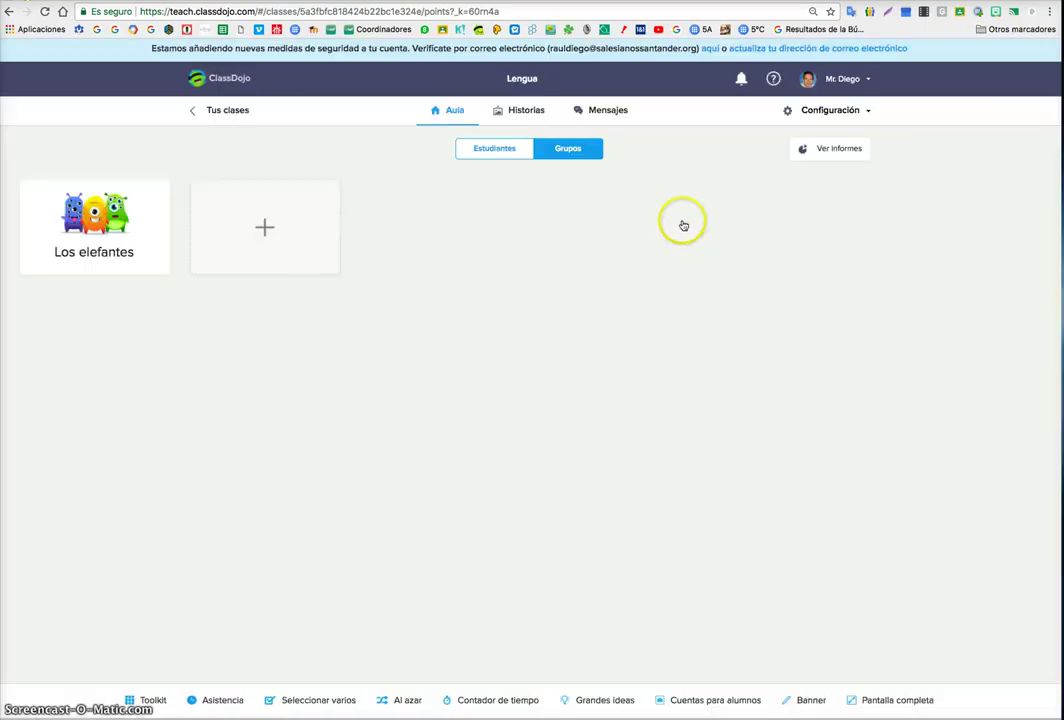
- Reopen the Lengua class from the class list and return to the student view
click(218, 110)
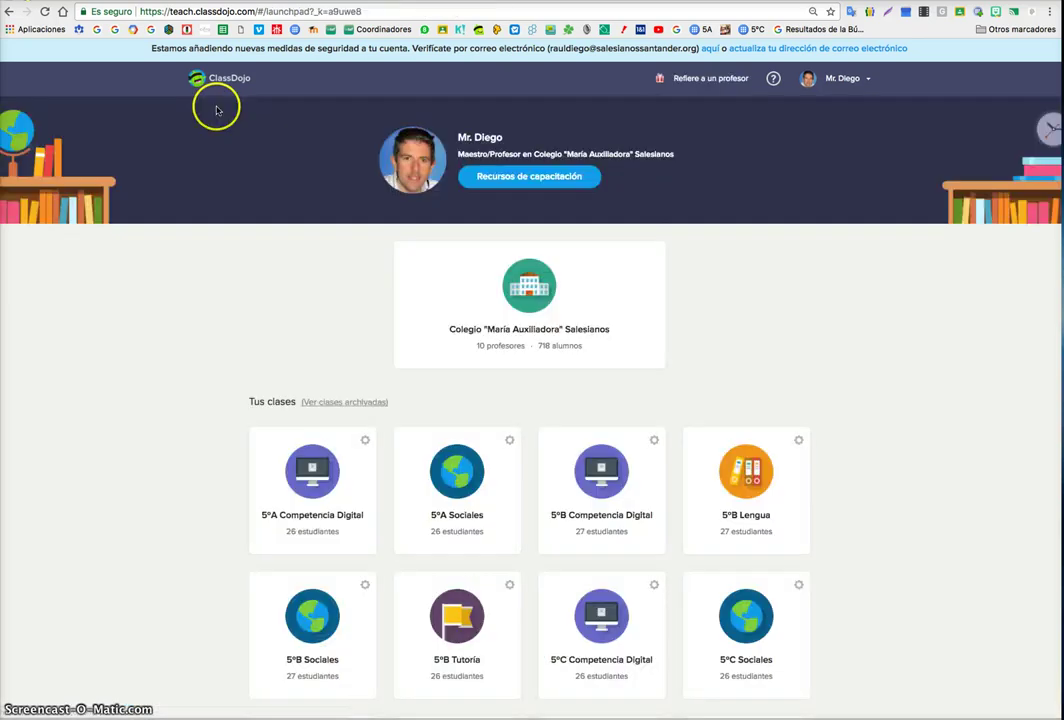
scroll(725, 567, down, 5)
scroll(725, 567, up, 1)
click(746, 340)
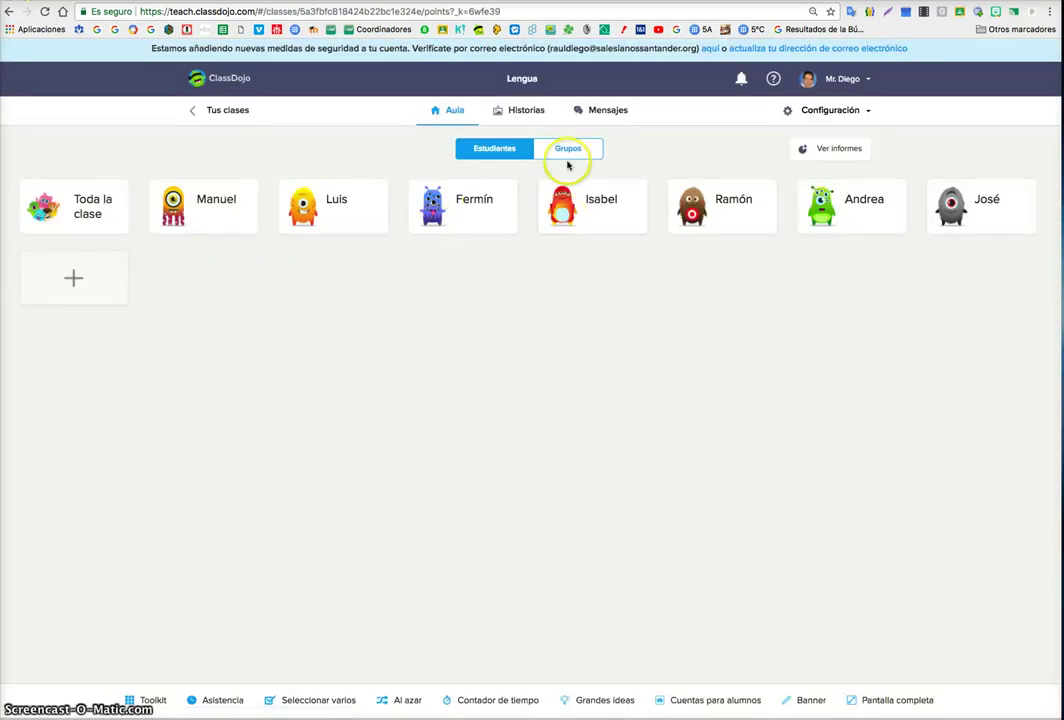
click(576, 156)
click(490, 149)
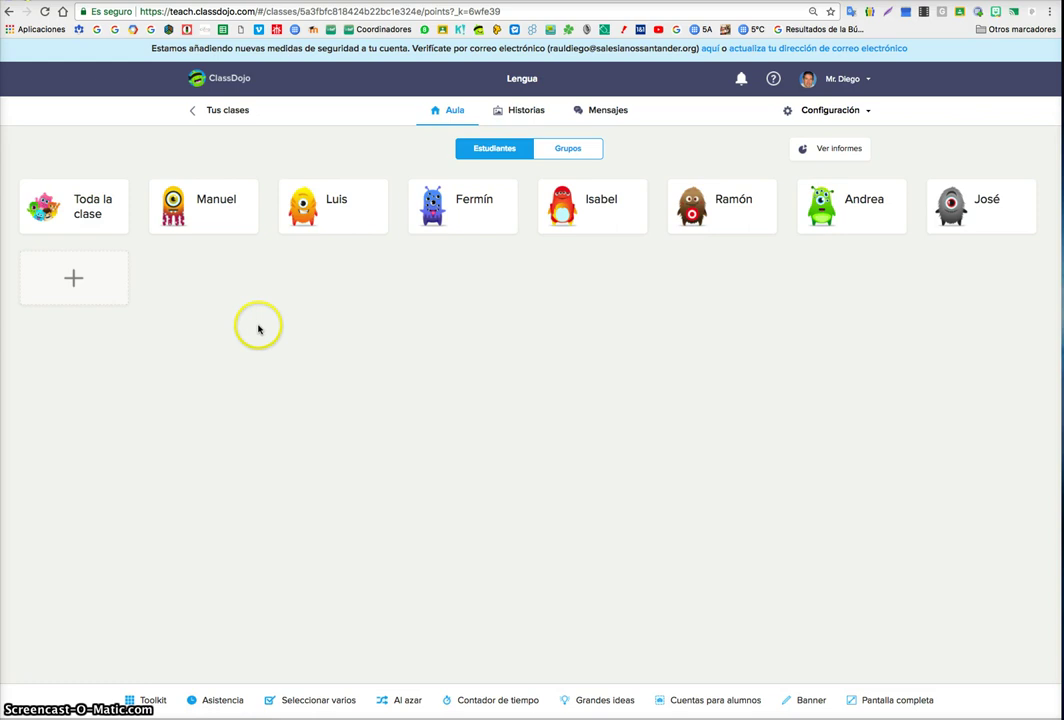
- Give two students +1 (Cuida el material, Respeta al profesor) and one -1 for Habla fuera de turno
click(214, 204)
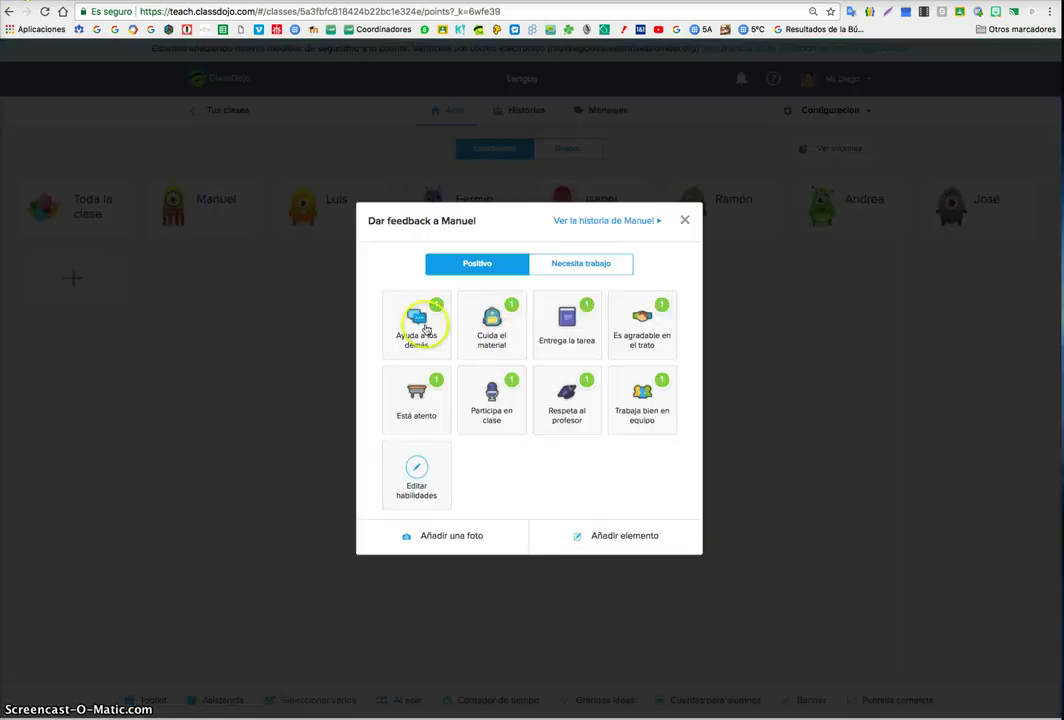
click(515, 336)
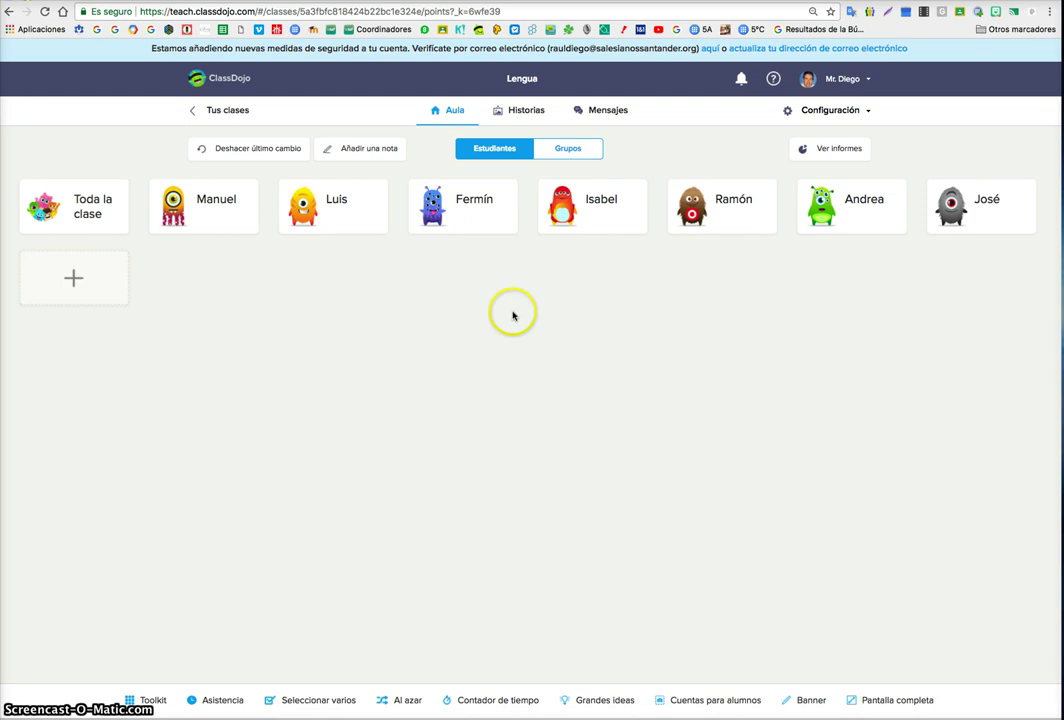
click(607, 218)
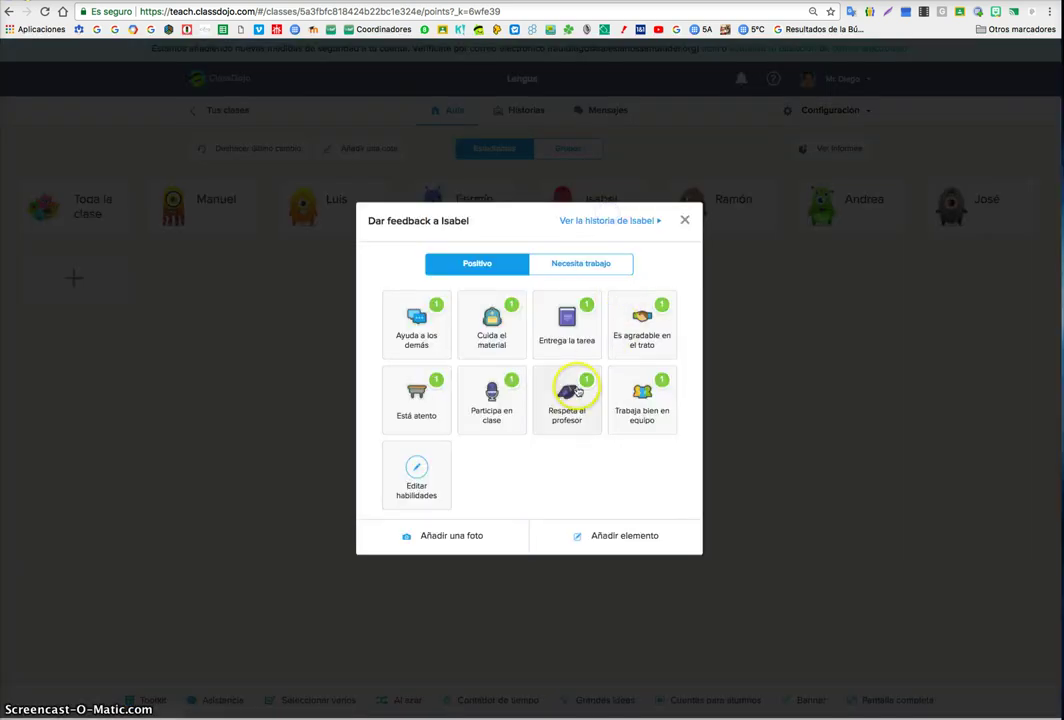
click(575, 388)
click(845, 207)
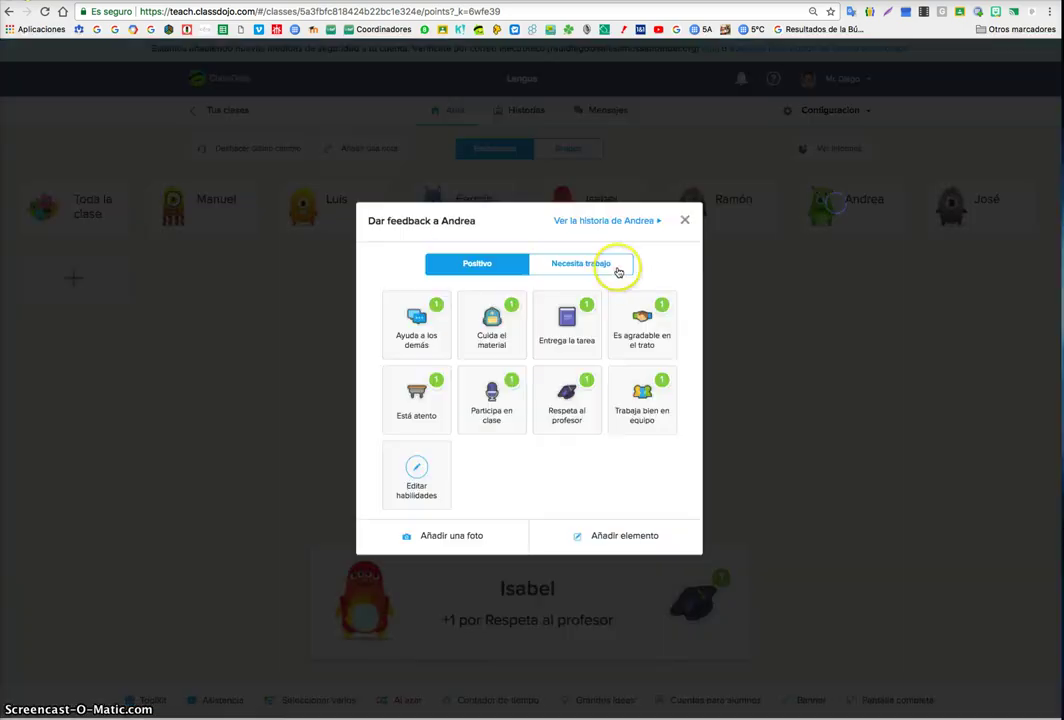
click(610, 266)
click(508, 326)
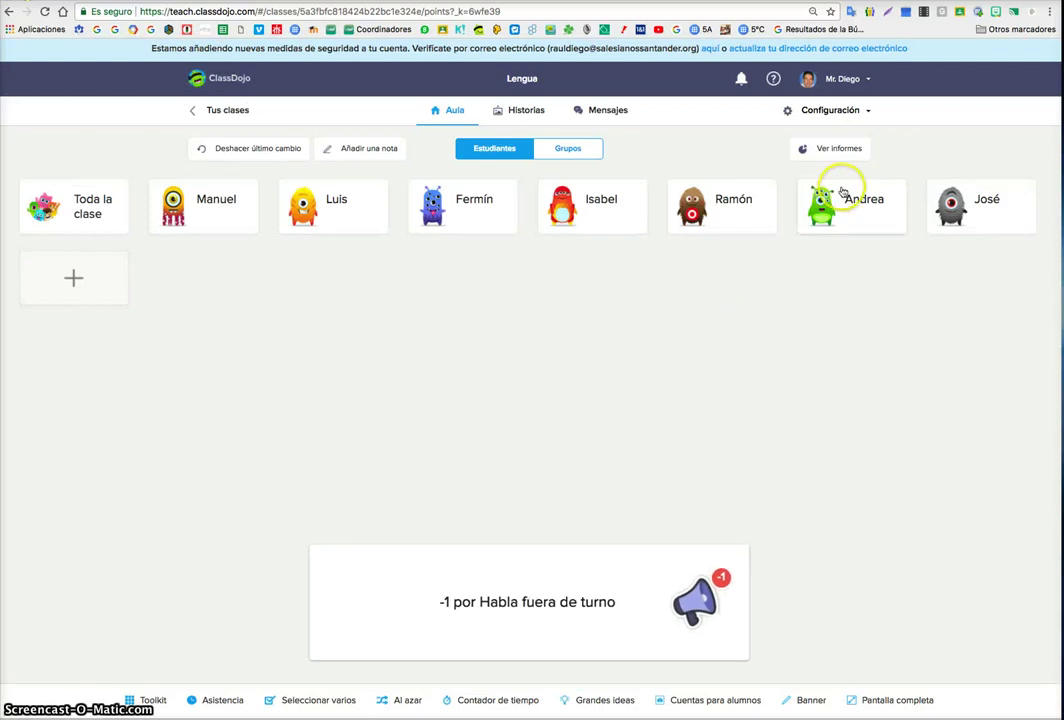
click(860, 112)
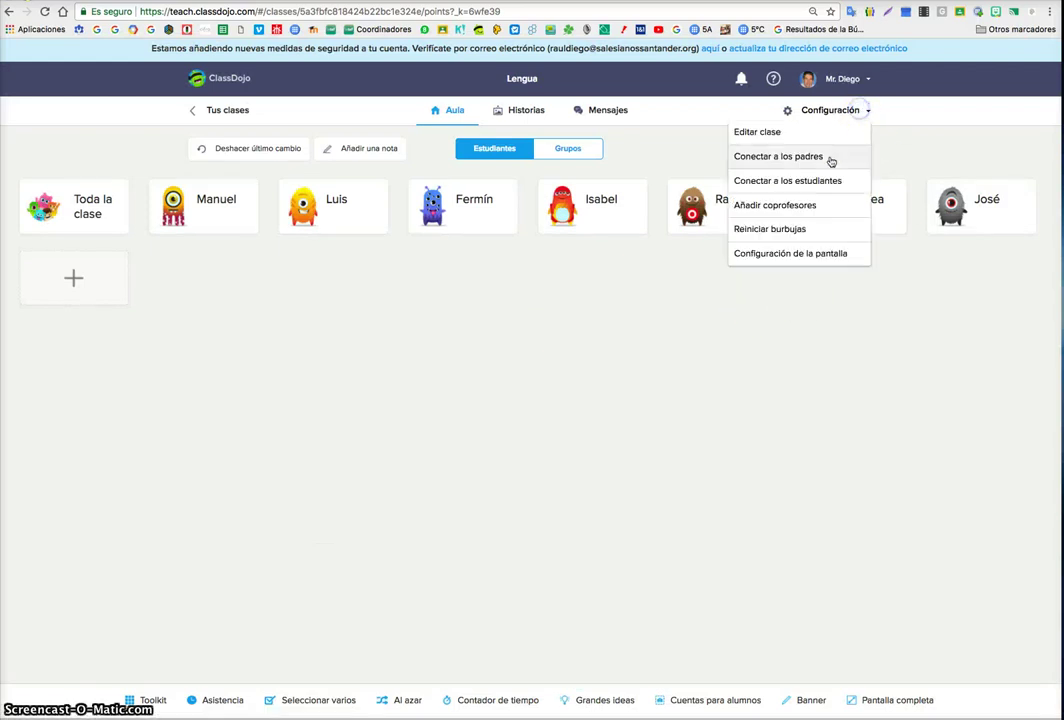
- Set point bubbles to Totales separados in display settings and save
click(791, 246)
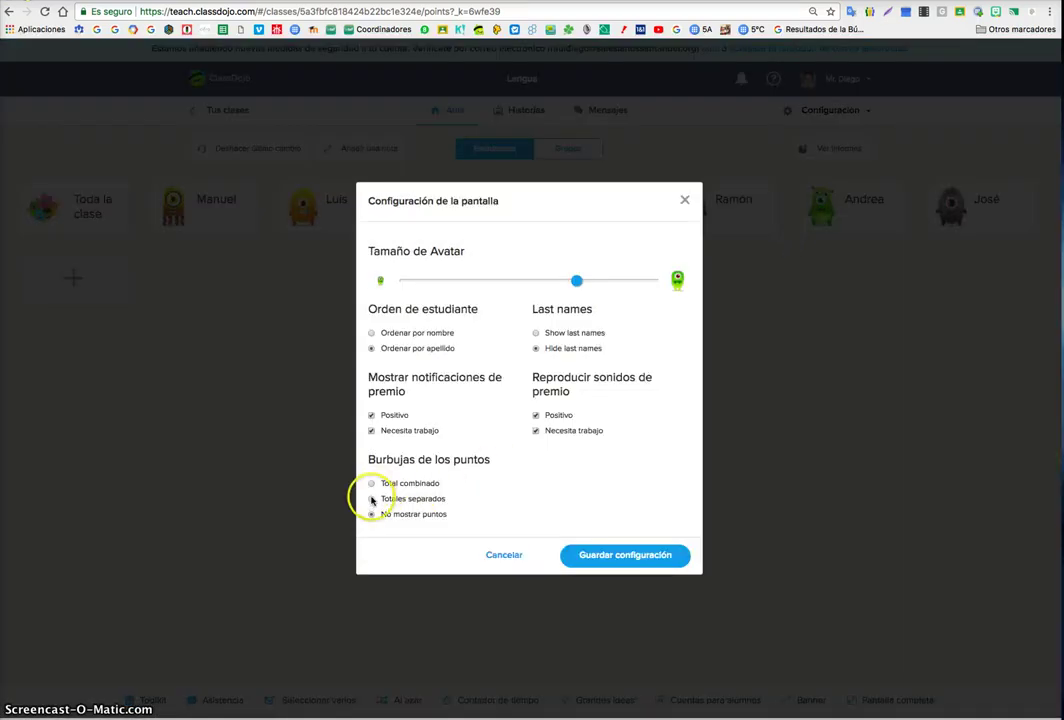
click(372, 498)
click(603, 562)
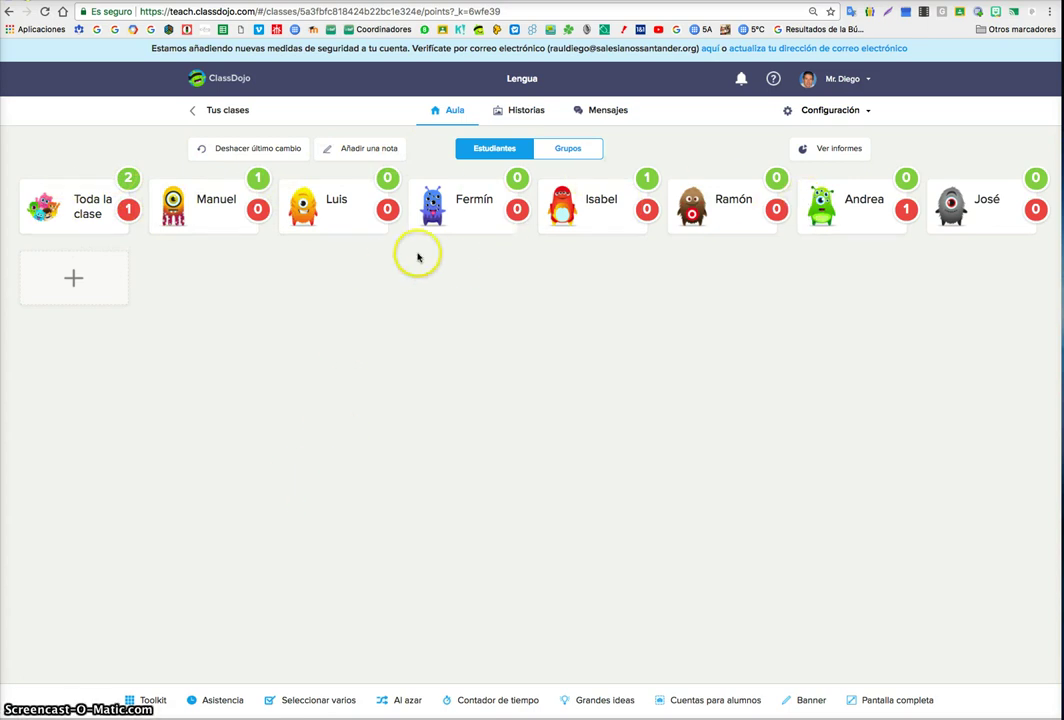
- Give three selected students +1 for Entrega la tarea and the whole class +1 for Está atento
click(285, 701)
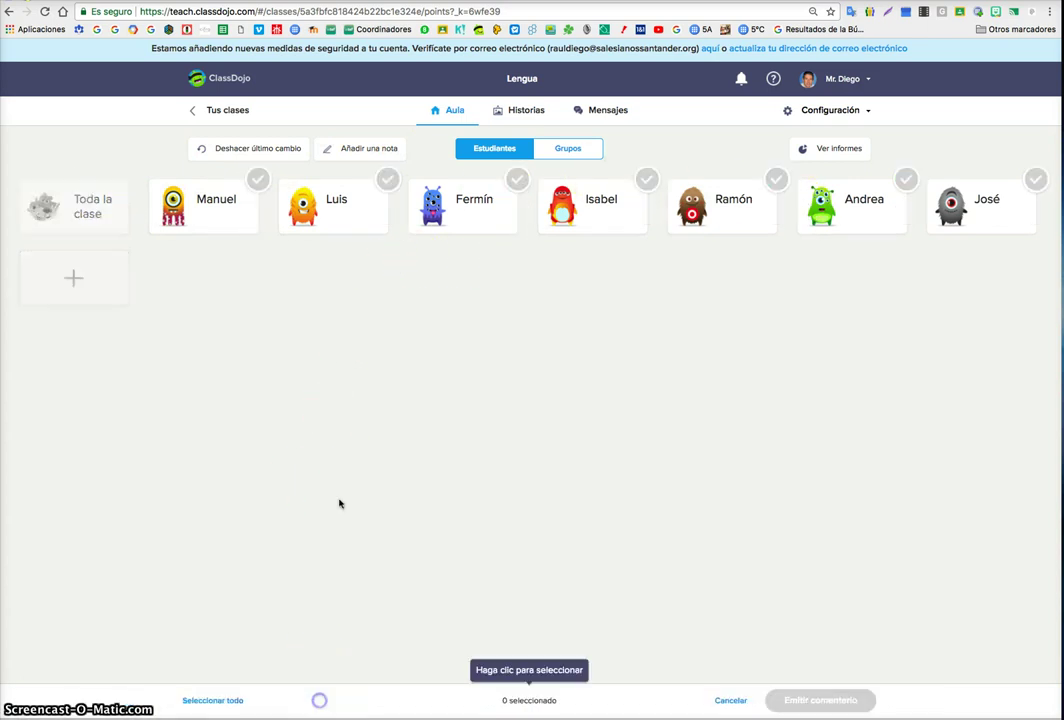
click(340, 212)
click(718, 222)
click(962, 215)
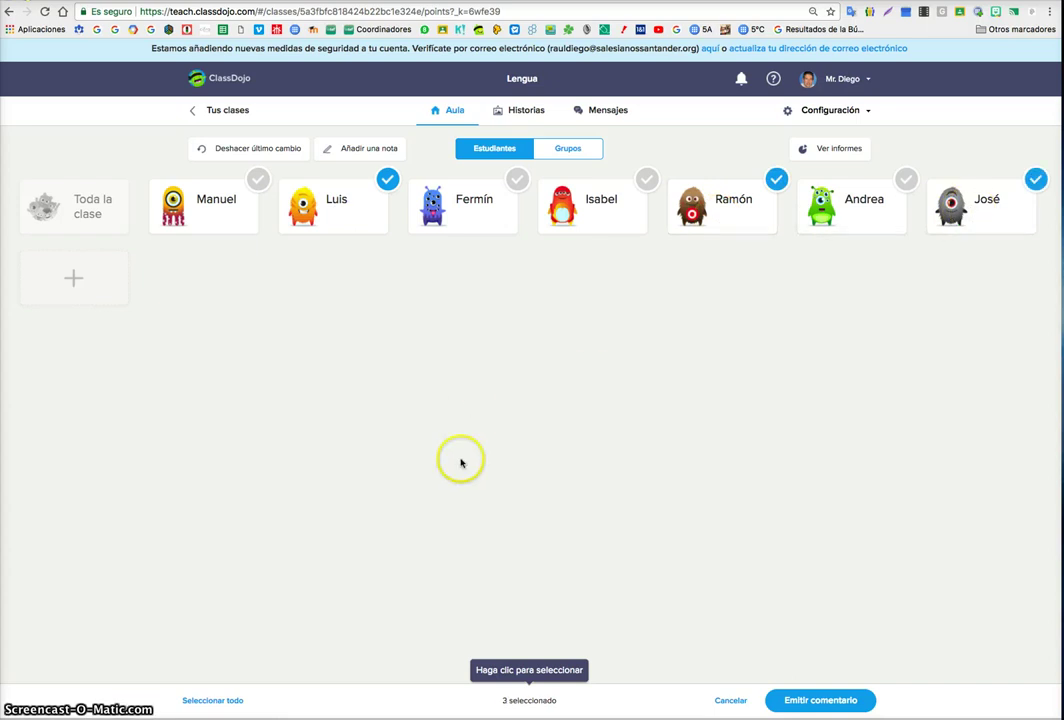
click(815, 699)
click(586, 333)
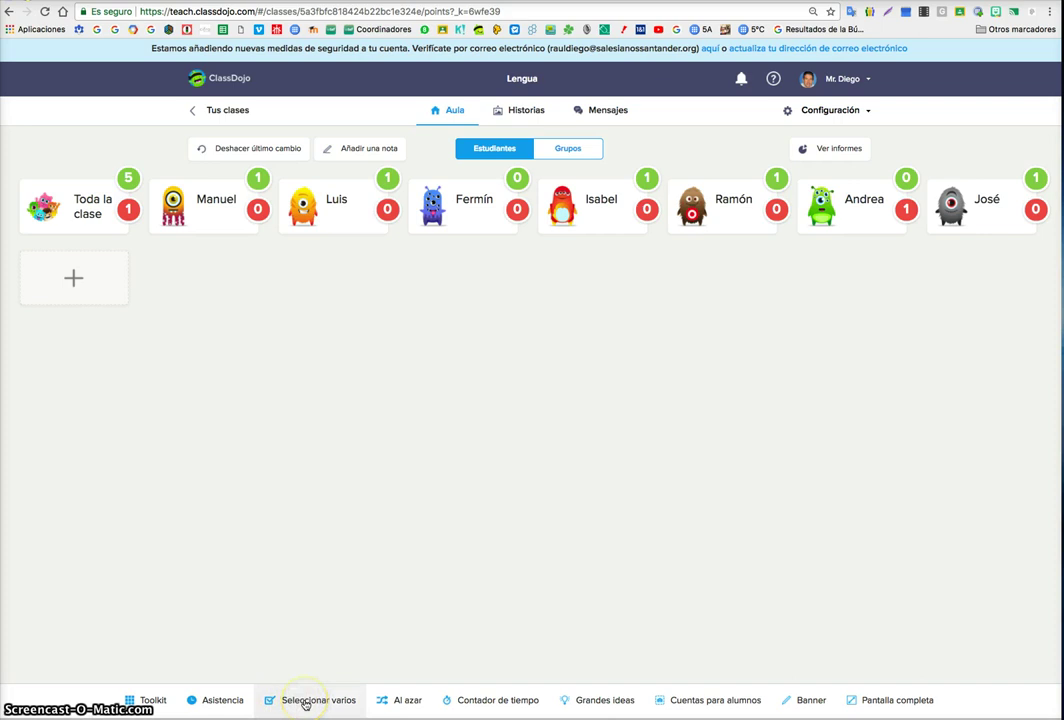
click(86, 204)
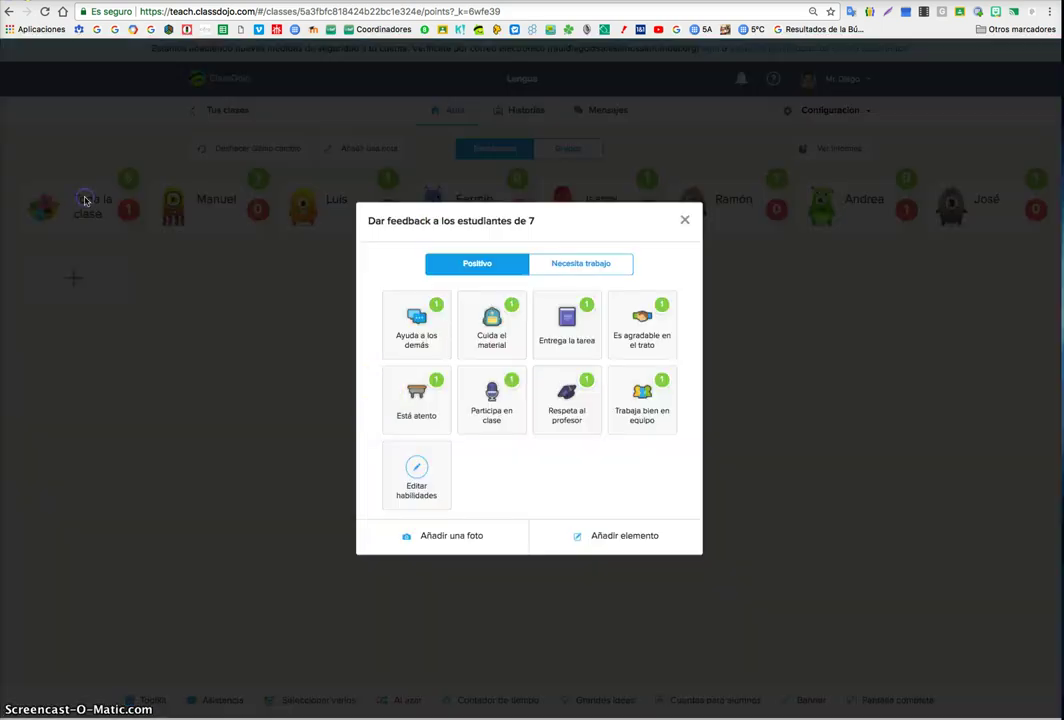
click(409, 404)
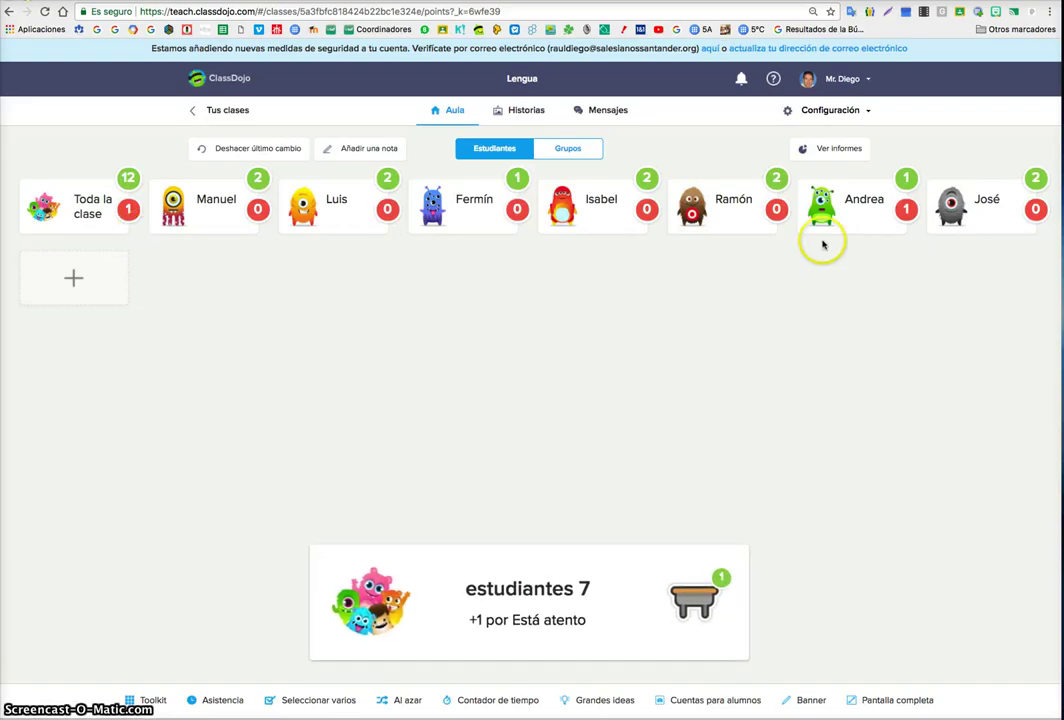
- Start a 10:00 countdown from the toolkit's Temporizador, then close the toolkit
click(161, 705)
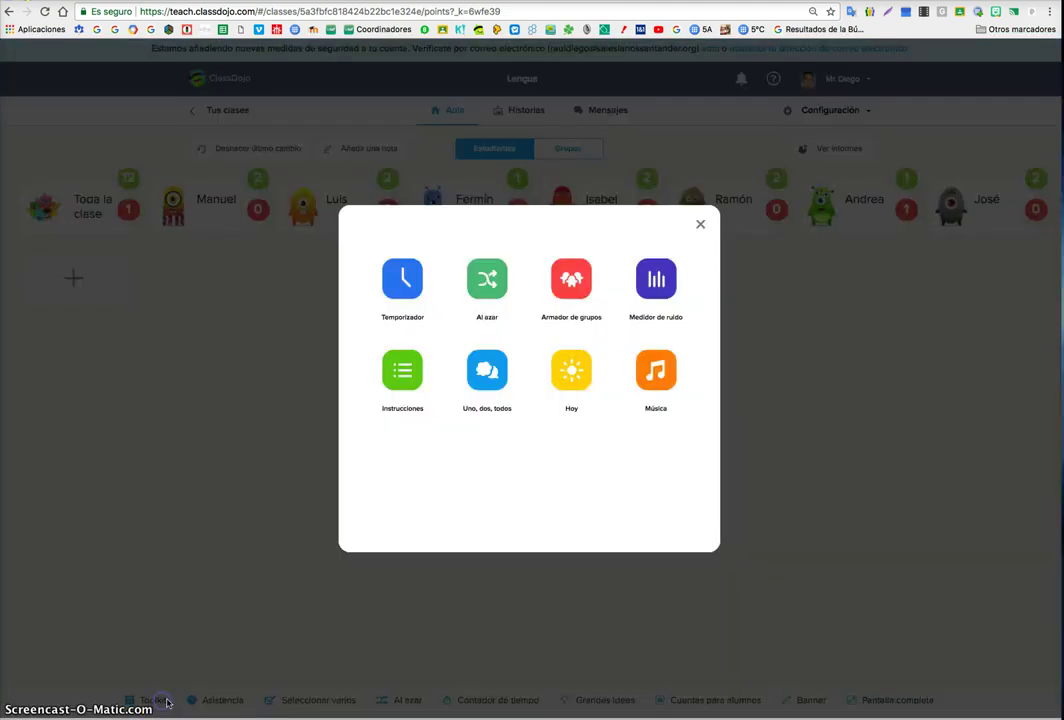
click(409, 287)
click(487, 378)
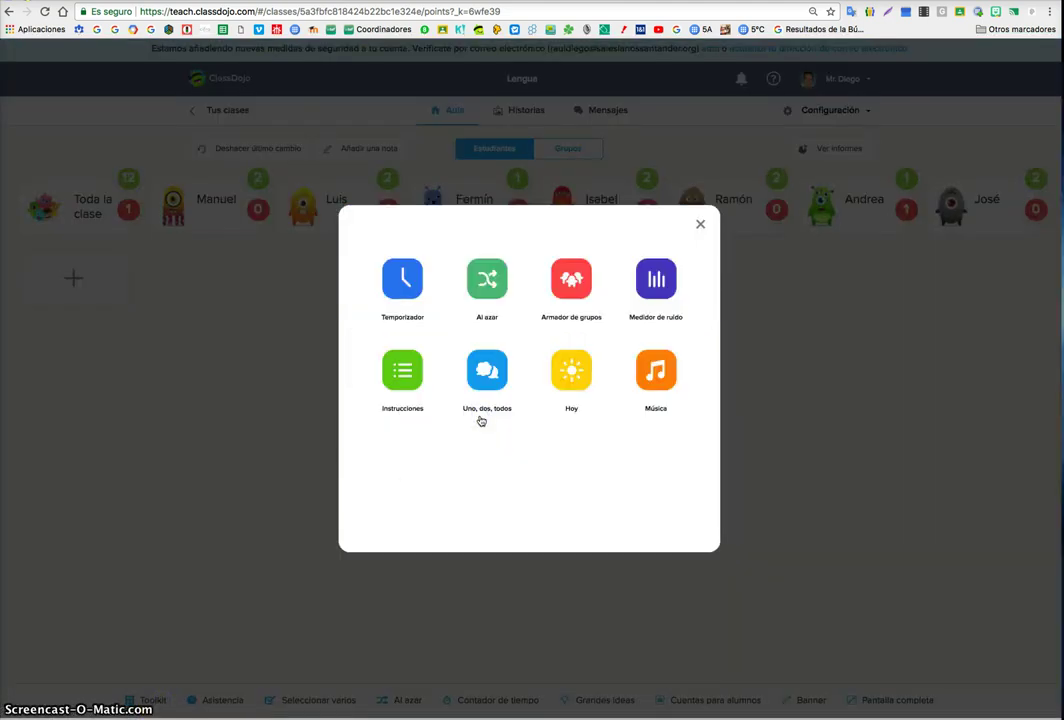
click(406, 276)
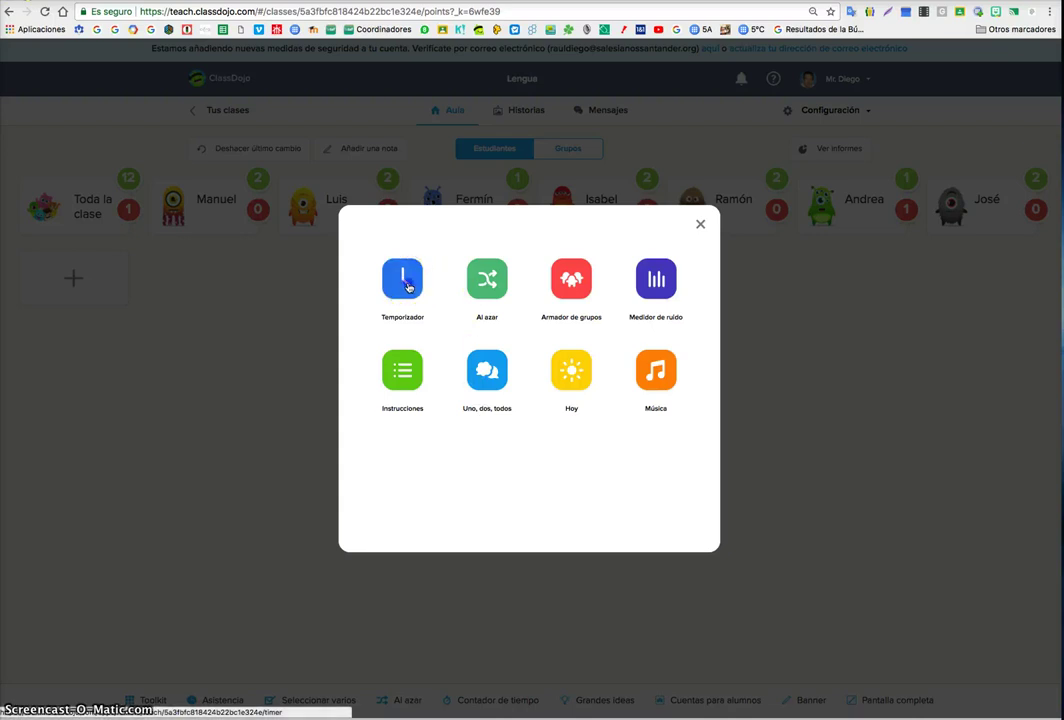
click(477, 423)
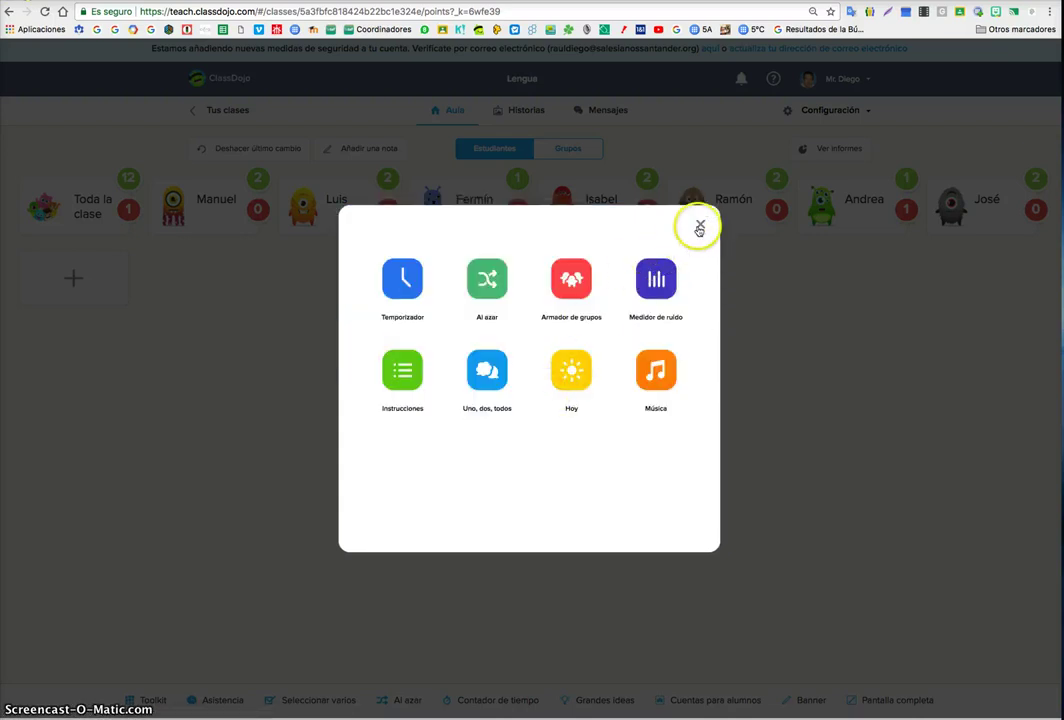
click(680, 302)
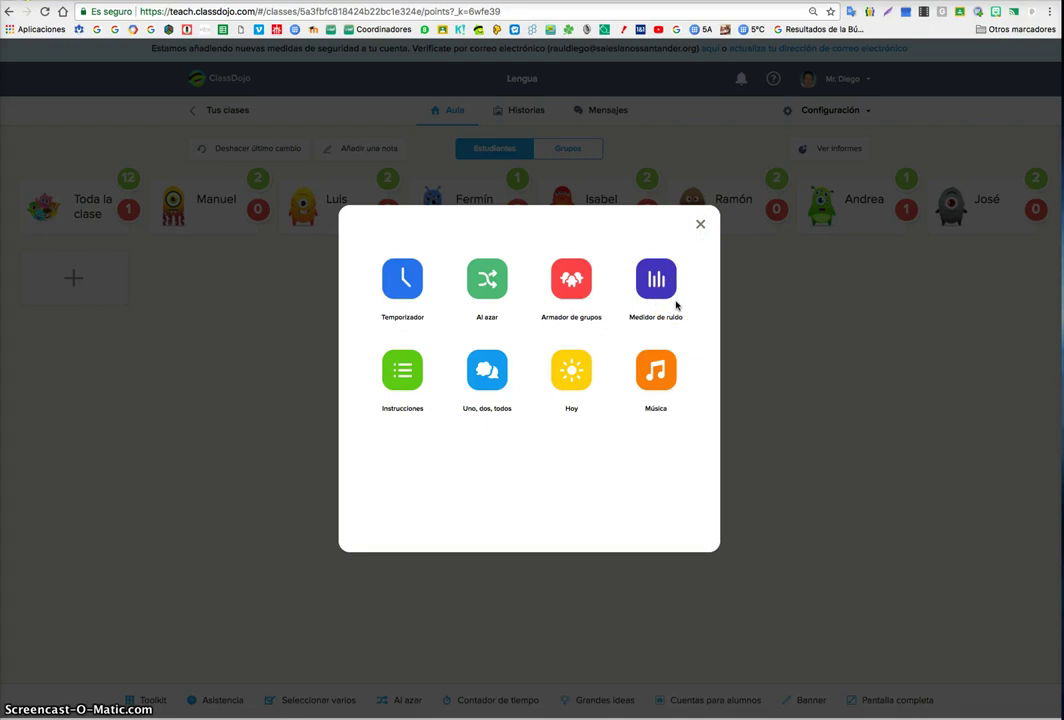
click(702, 224)
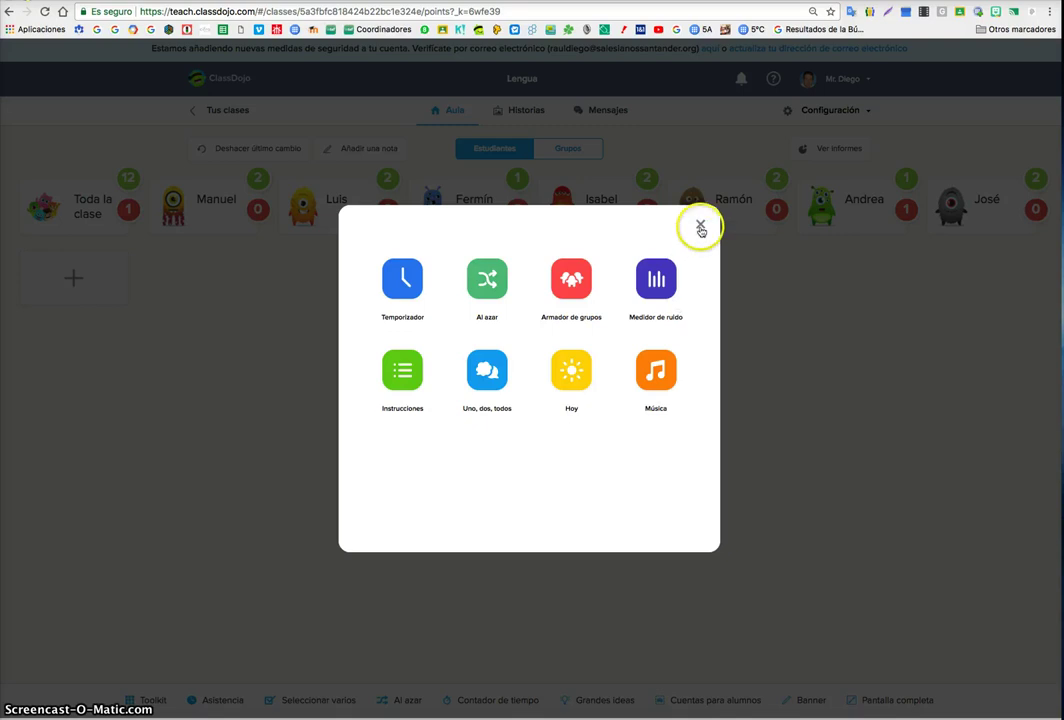
- Reload the class page, run a 10:00 full-screen timer, and close it
click(316, 190)
click(420, 11)
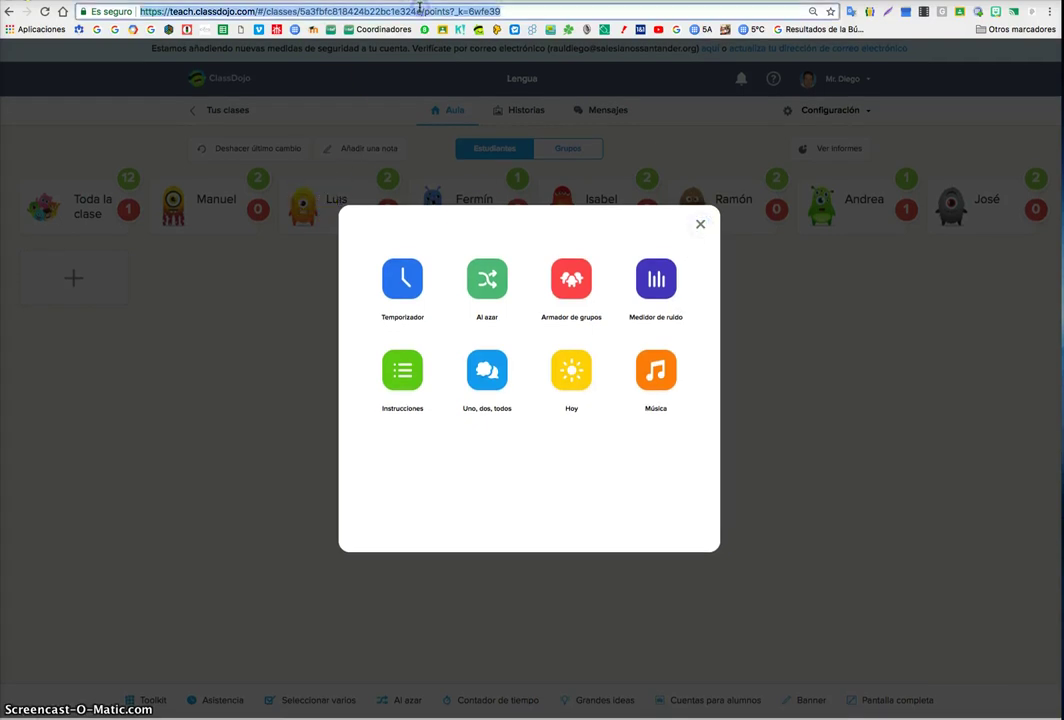
key(Return)
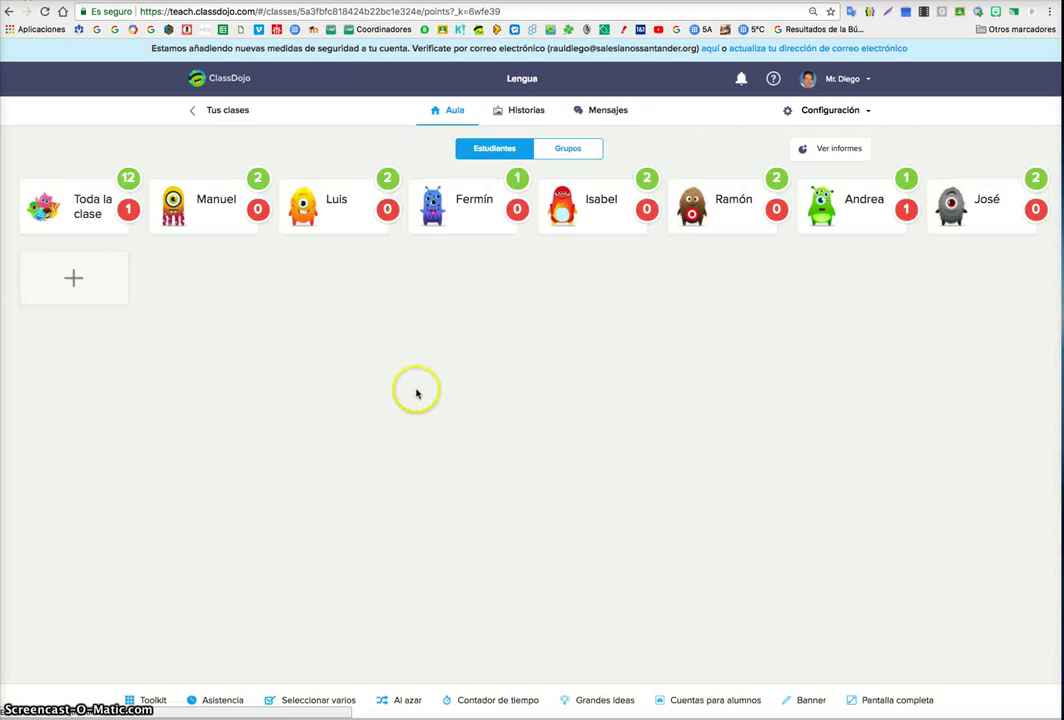
click(152, 697)
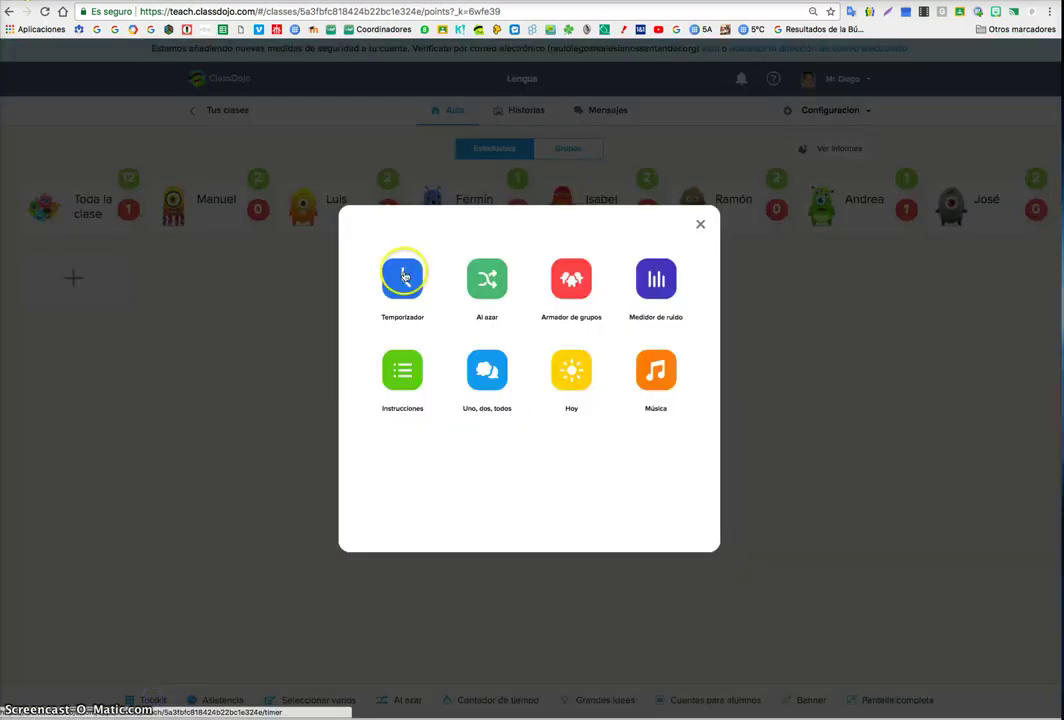
click(404, 272)
click(482, 422)
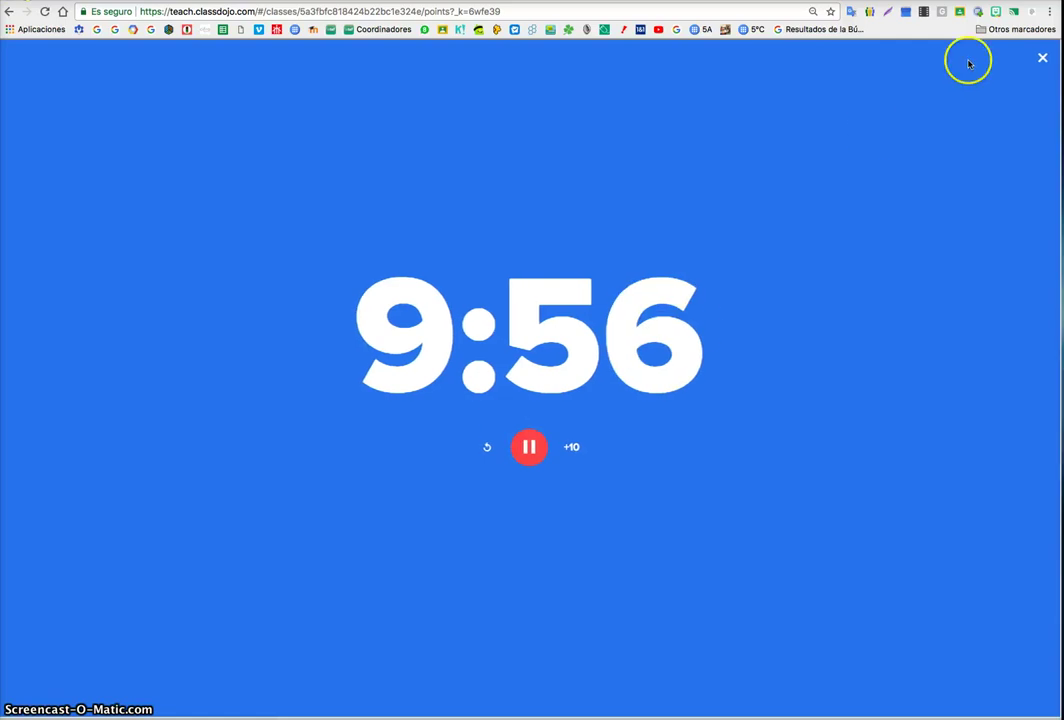
click(1042, 58)
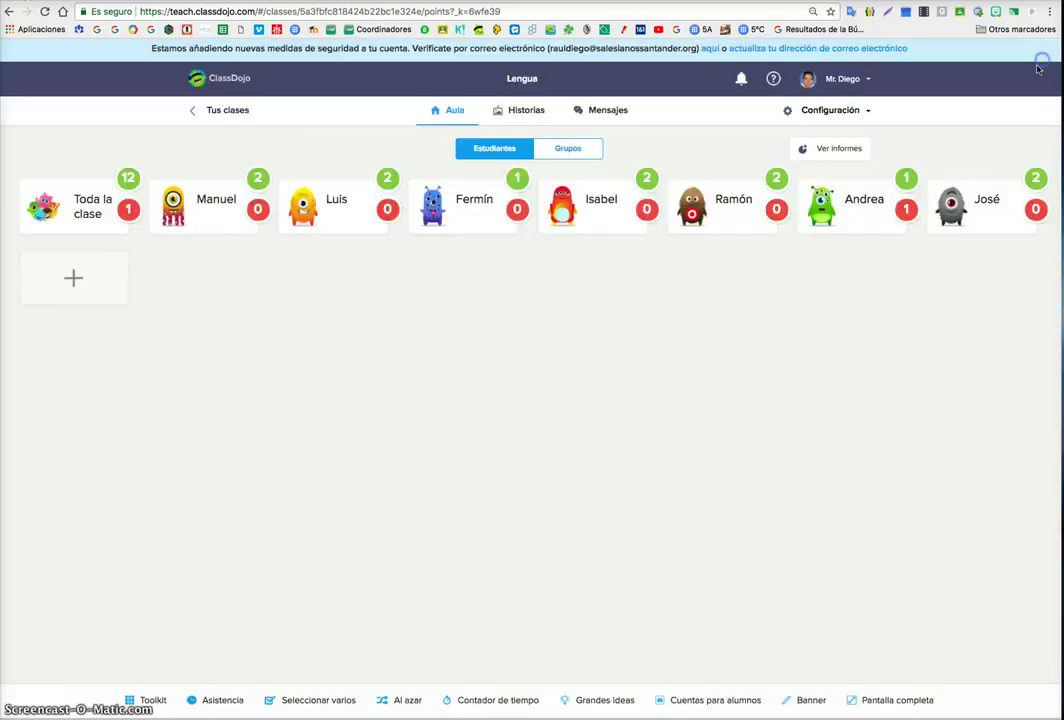
- Pick a random student with Al azar, pick again, then close the picker
click(147, 698)
click(495, 288)
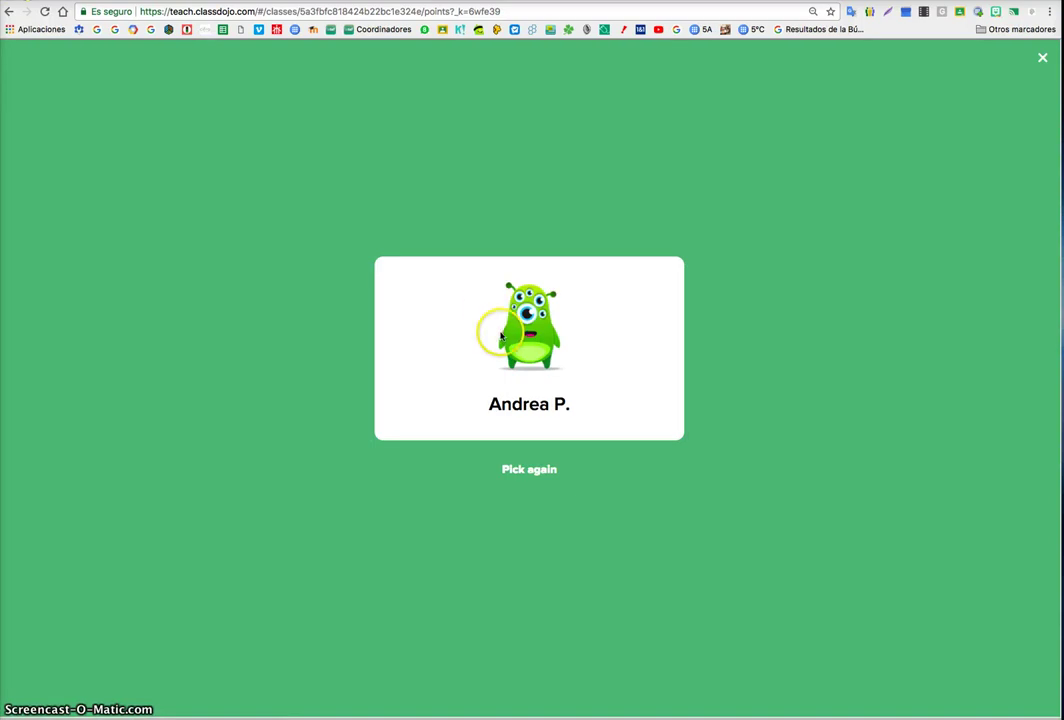
click(528, 472)
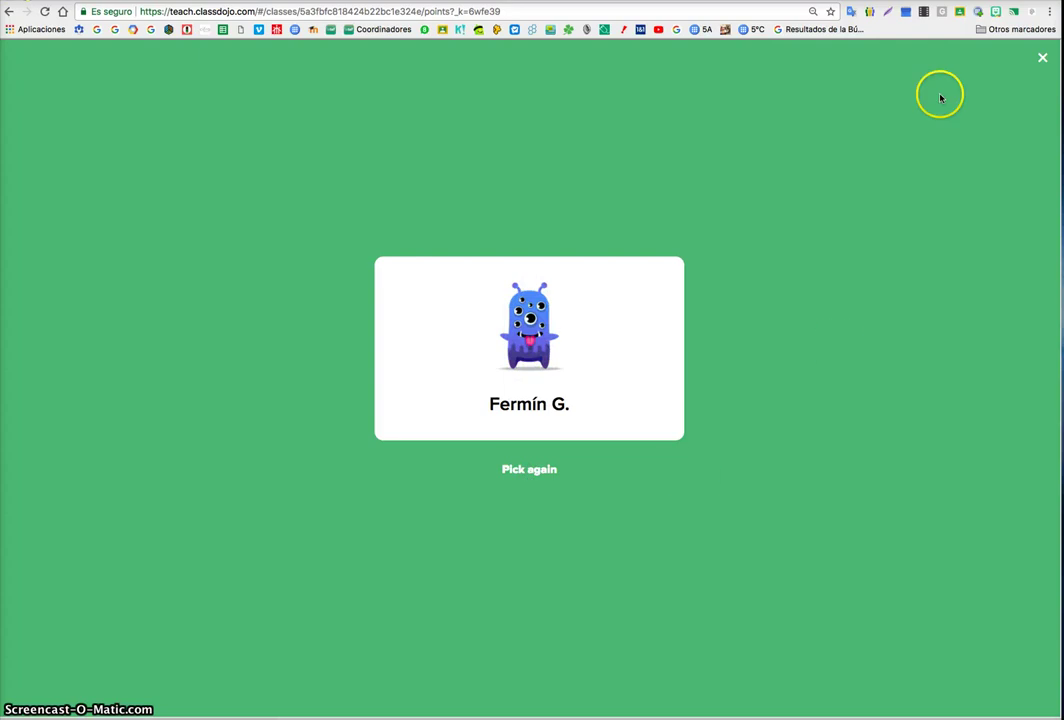
click(1042, 58)
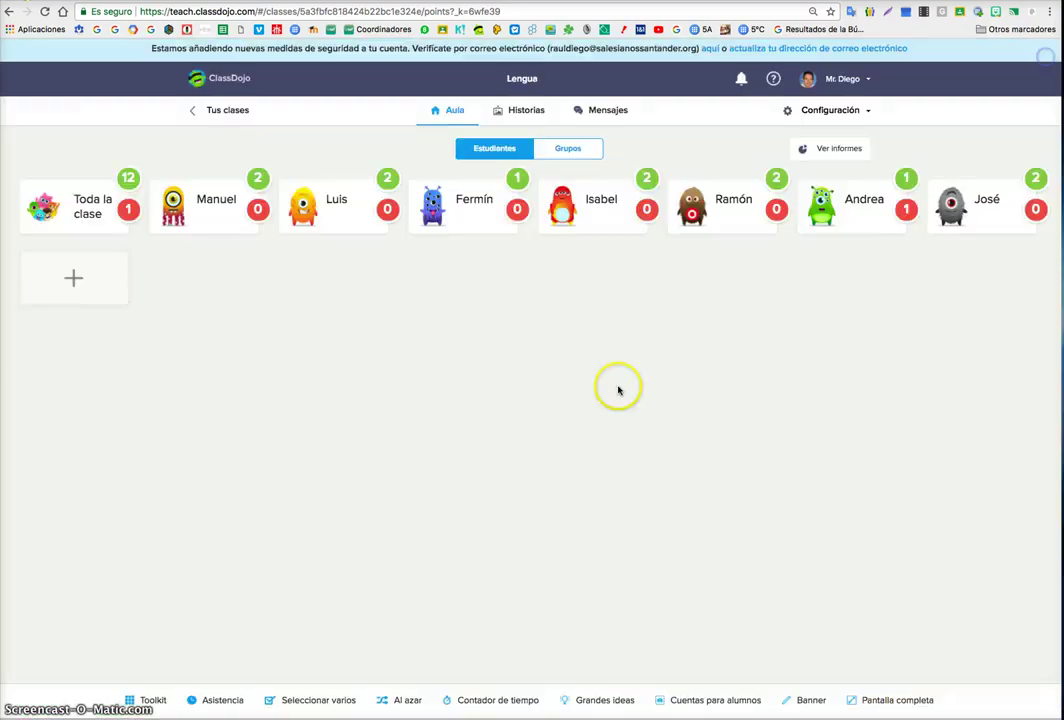
- Split the class into groups of three with Armador de grupos, then reopen the toolkit
click(168, 699)
click(577, 281)
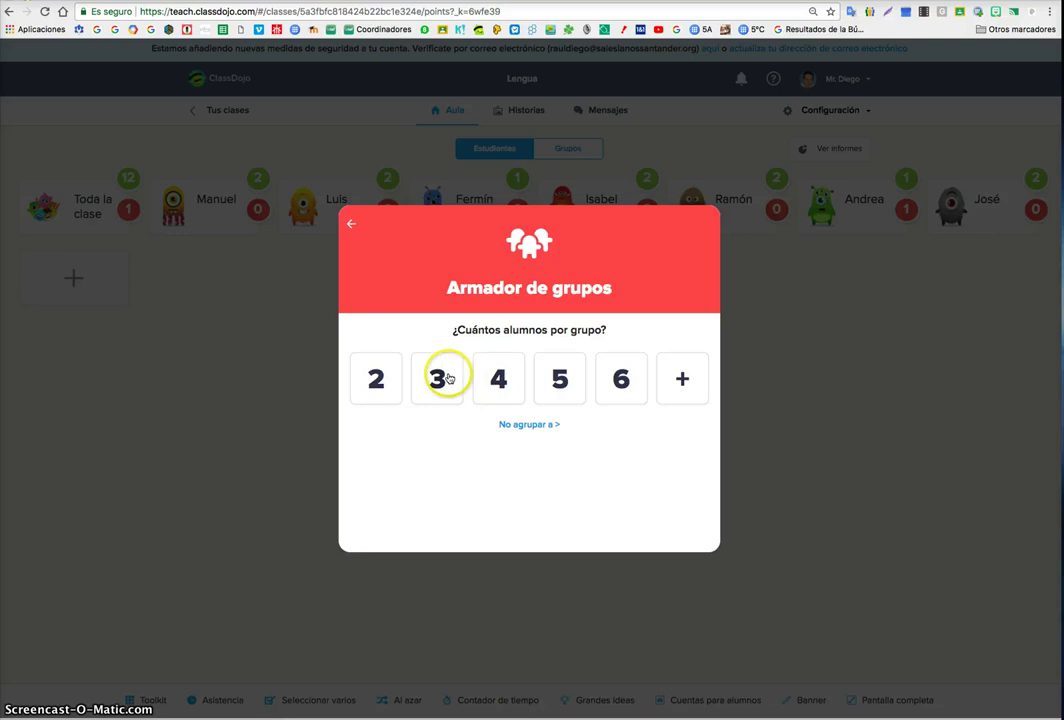
click(440, 378)
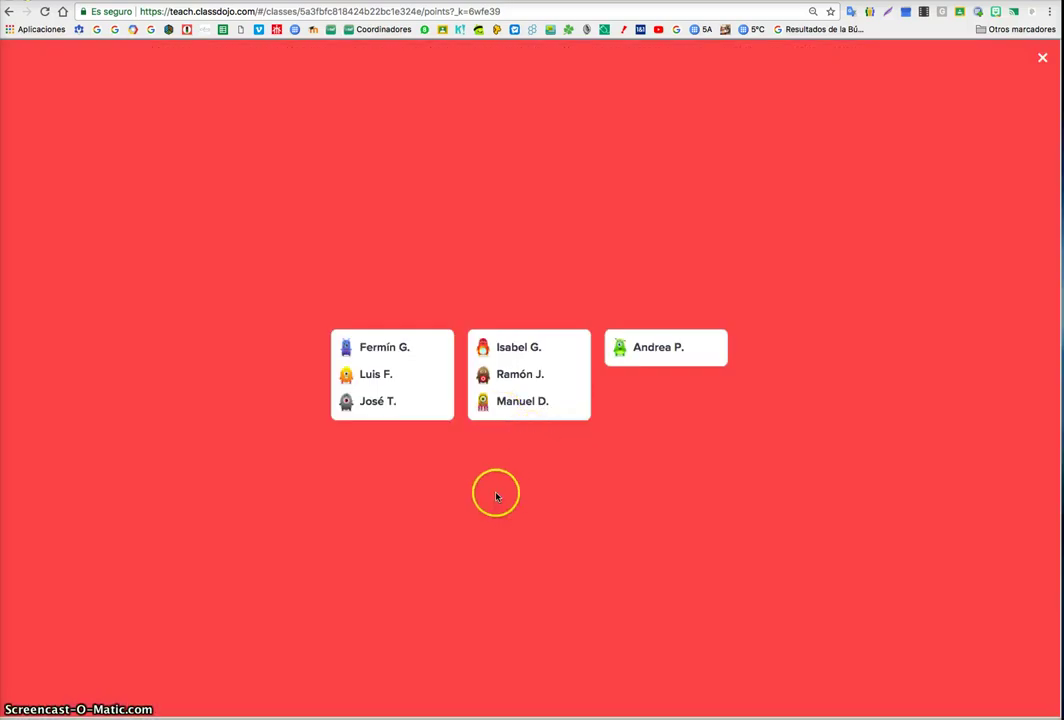
click(1042, 57)
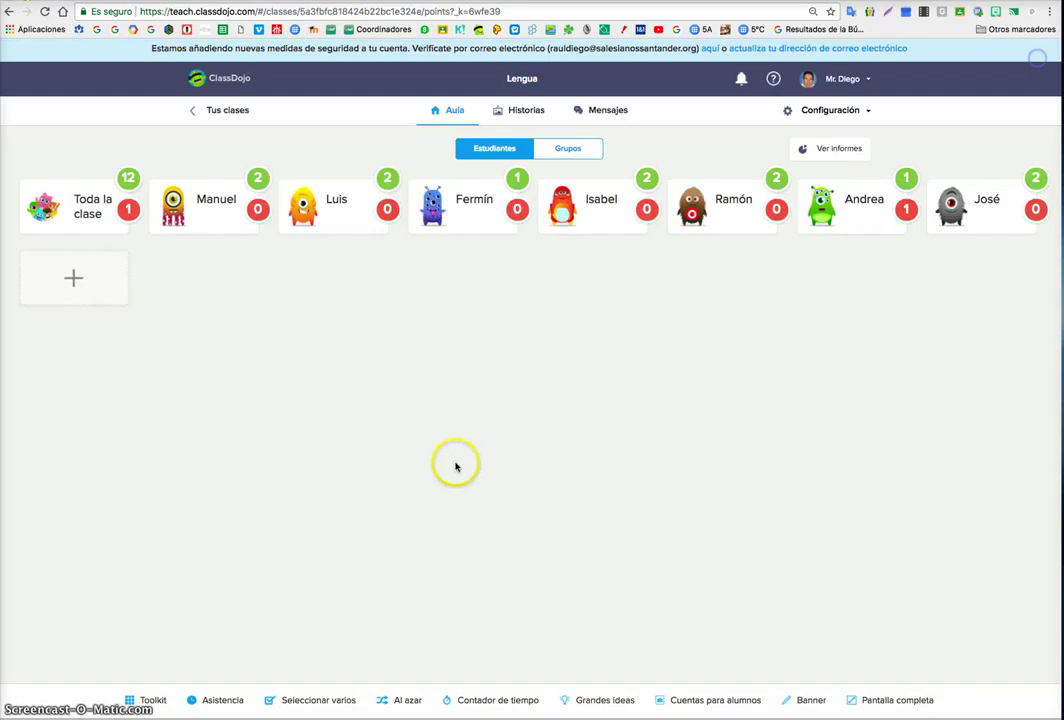
click(147, 699)
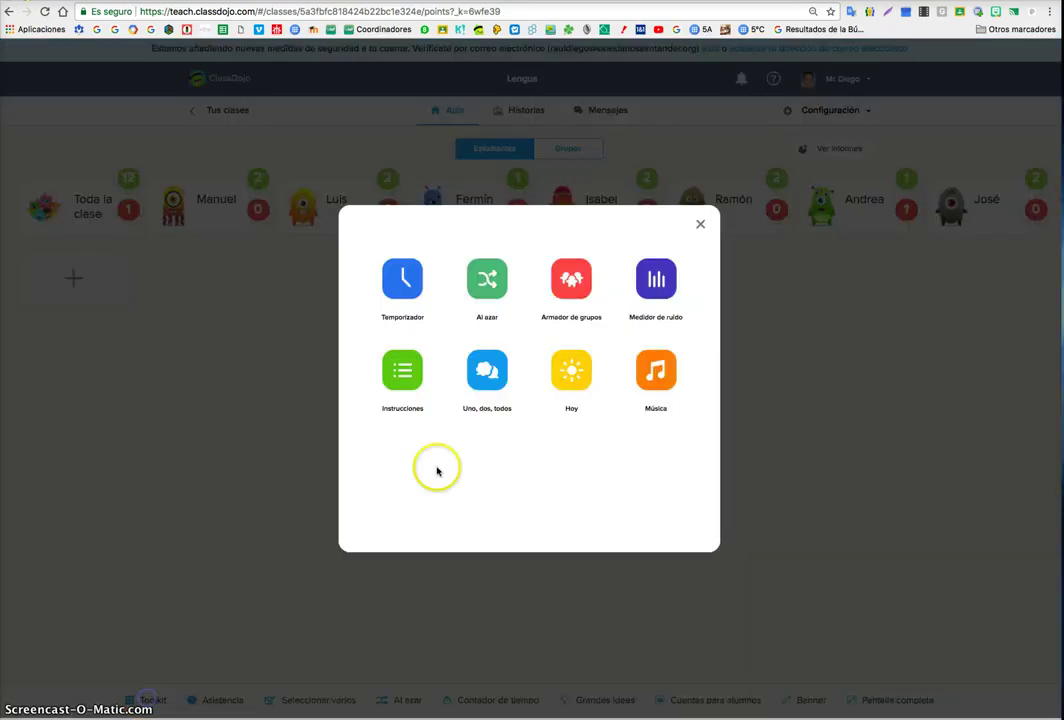
- Run the Medidor de ruido noise meter, lowering then raising its sensitivity, and close it
click(657, 278)
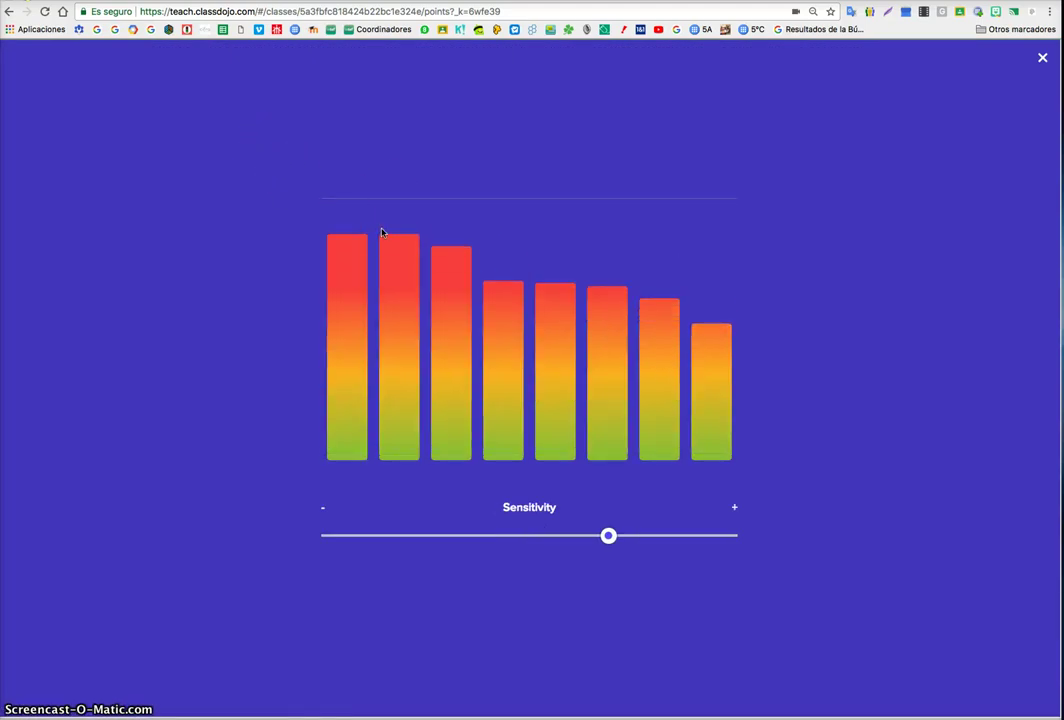
click(549, 527)
drag(608, 535, 443, 535)
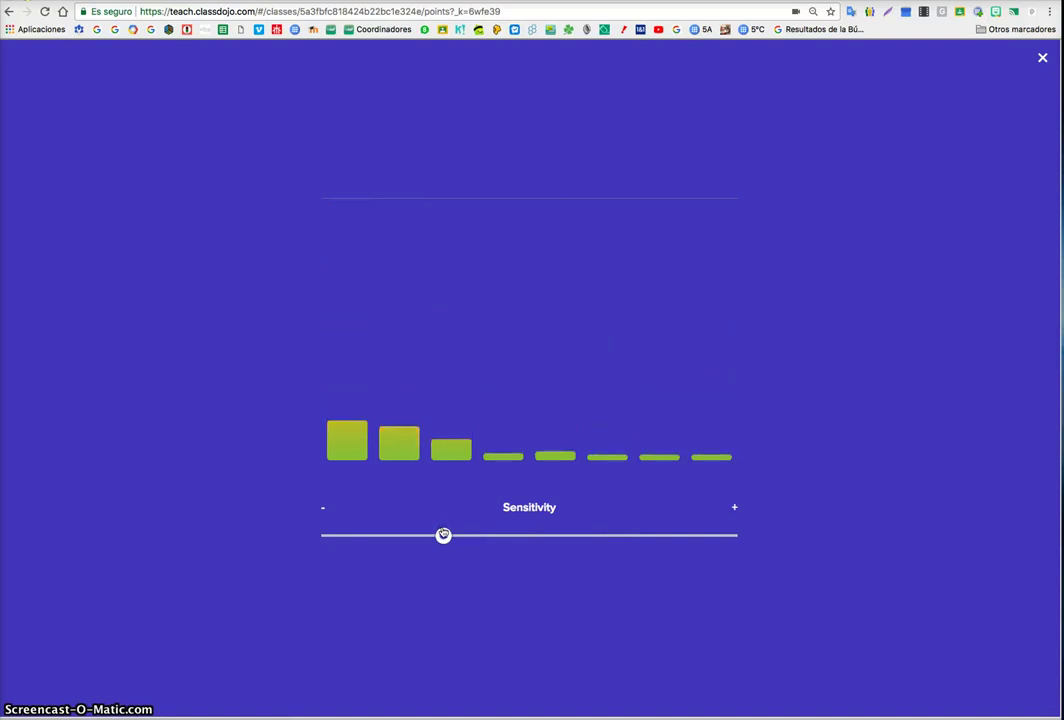
drag(443, 535, 675, 535)
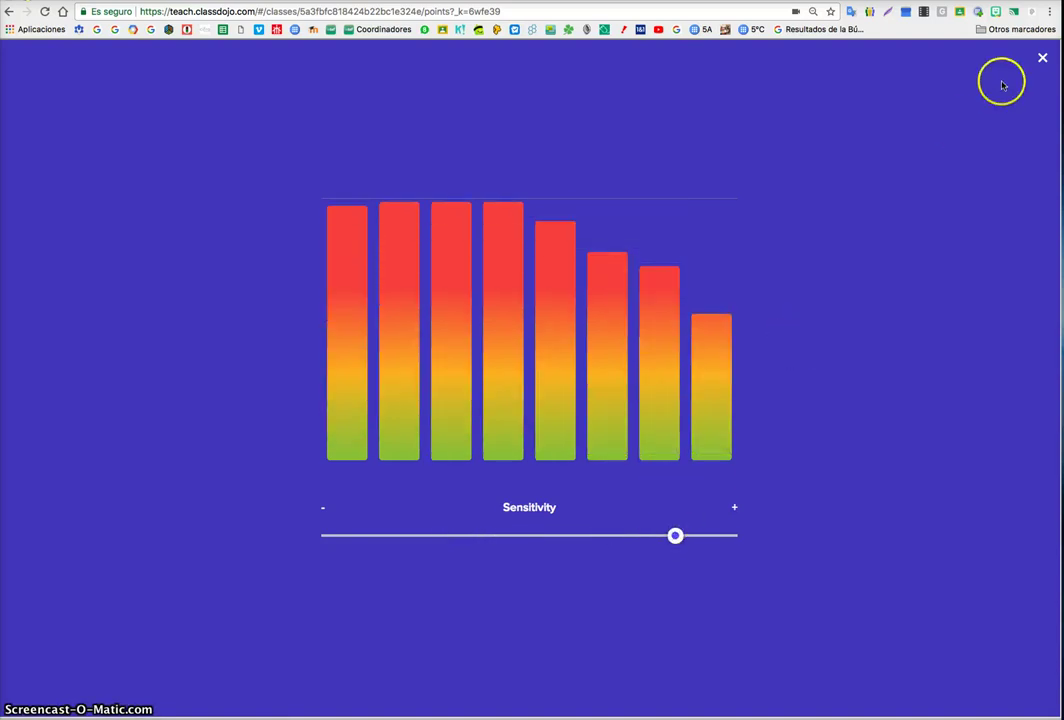
click(1045, 62)
- Start a new Instrucciones list named TAREA LENGUA from the classroom tools
click(135, 702)
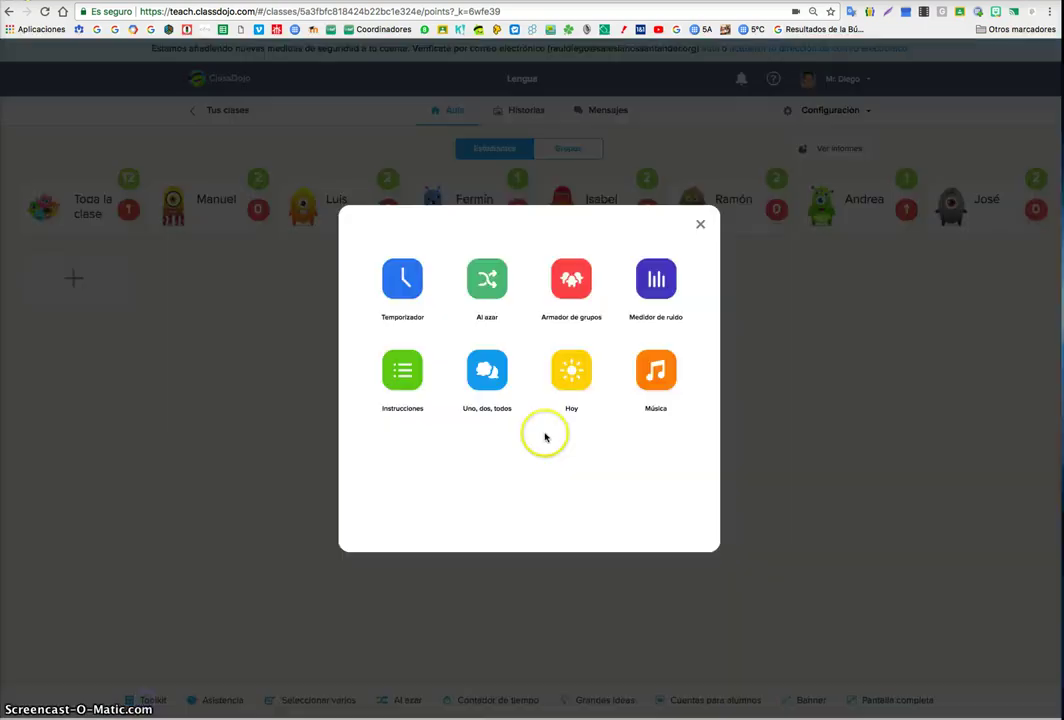
click(402, 371)
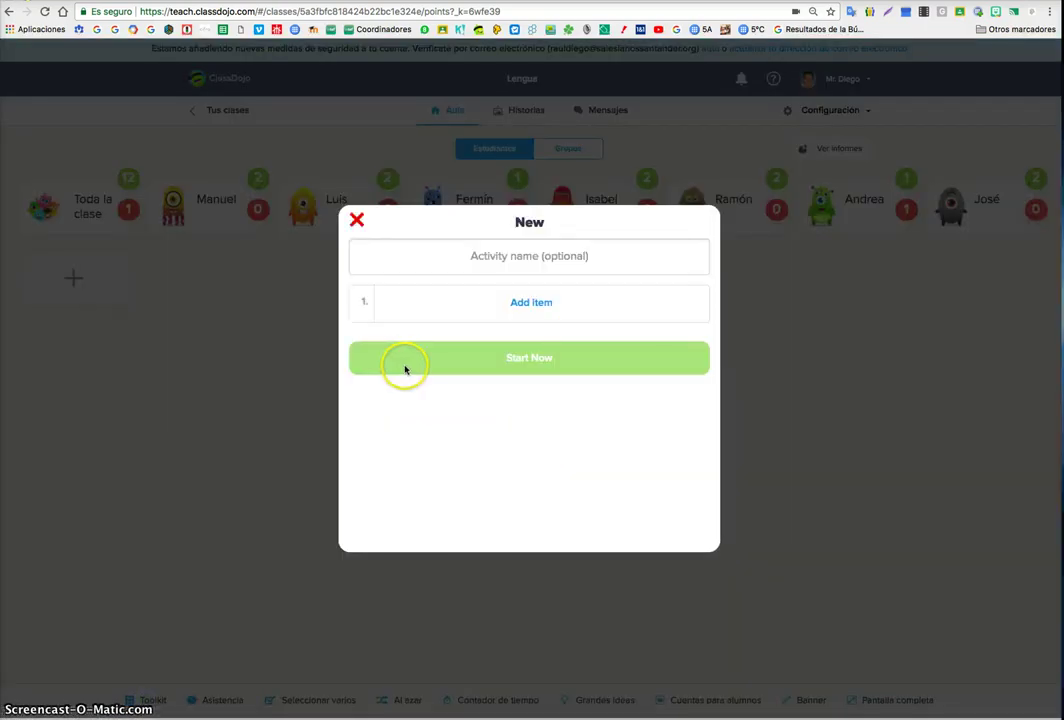
click(488, 258)
text(TAREA LENGUA)
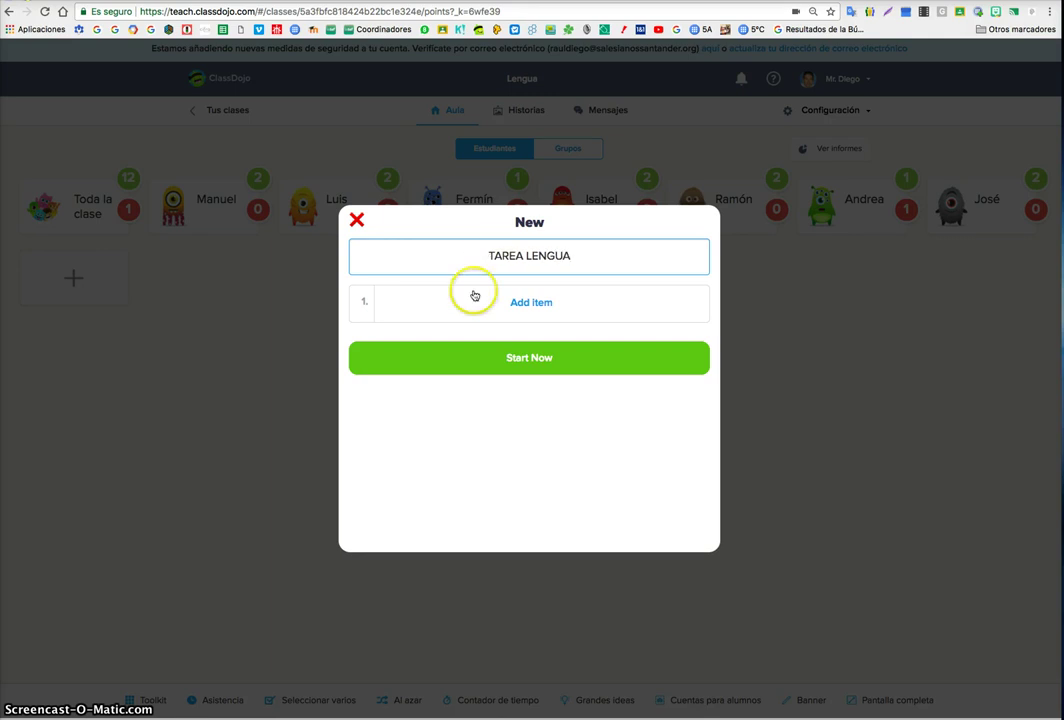
- Add the steps 'Primer paso es....' and 'dererer', show the list full screen, then close it
click(474, 297)
text(Primer paso es....)
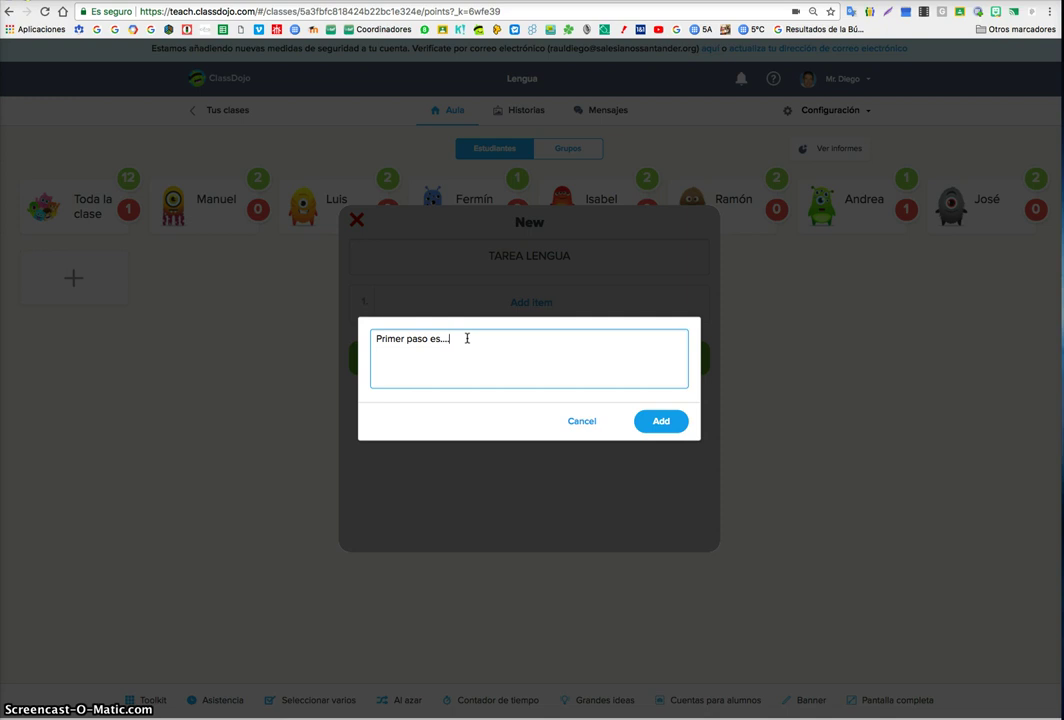
click(661, 421)
click(527, 349)
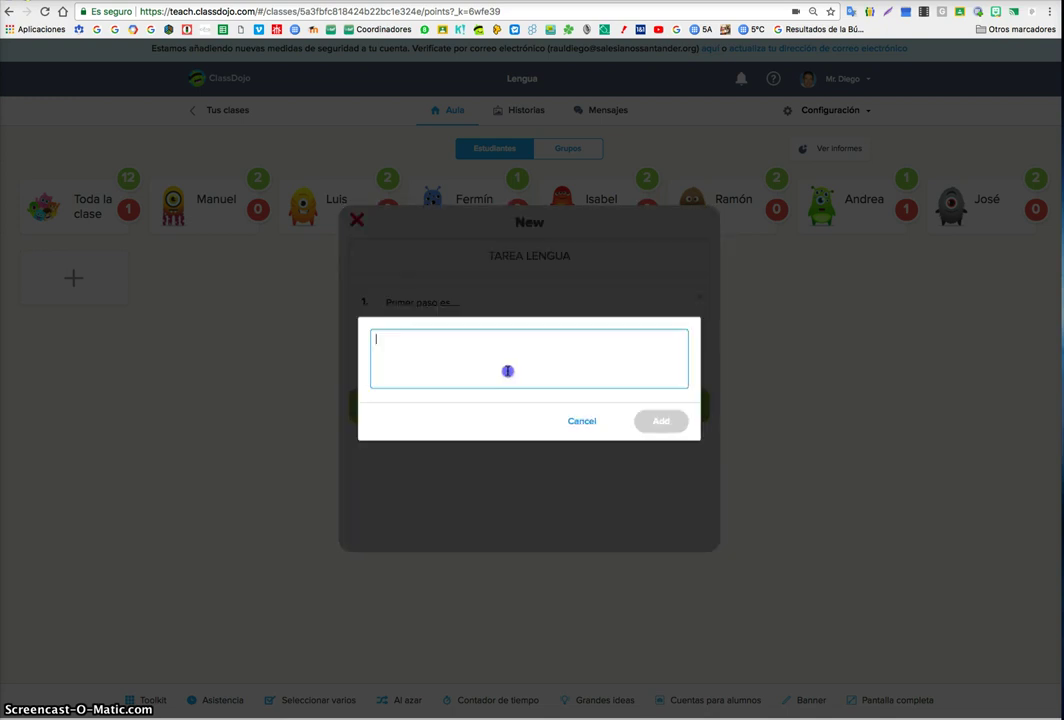
text(dererer)
click(659, 422)
click(572, 451)
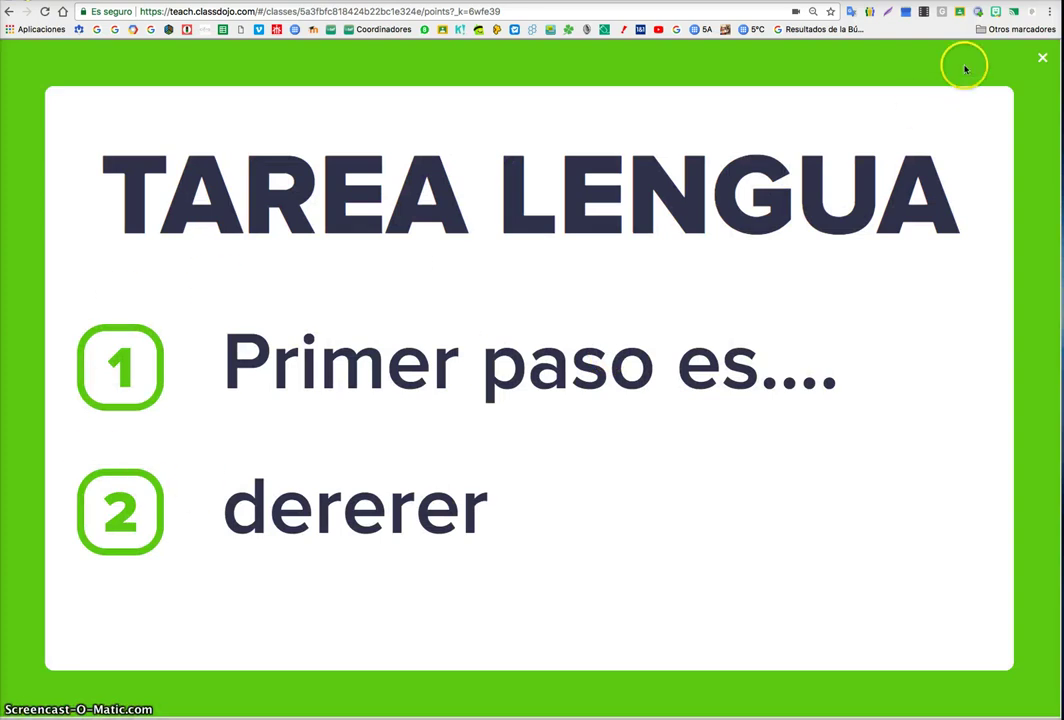
click(1040, 57)
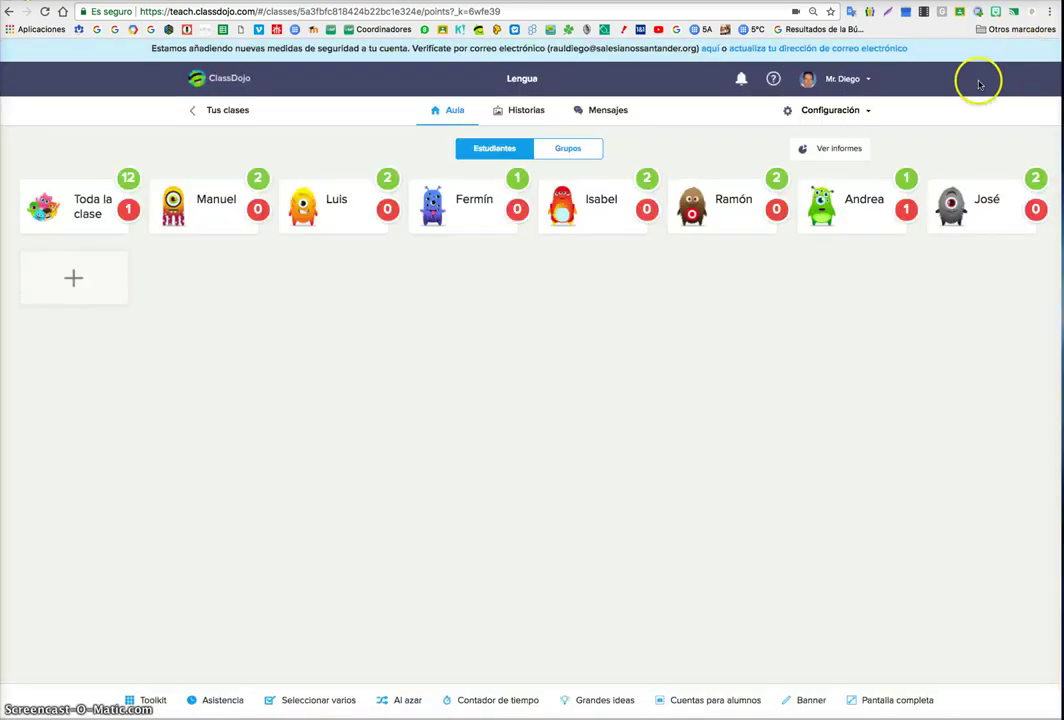
- Show the Uno, dos, todos question about skills gained last week full screen, then close it
click(153, 701)
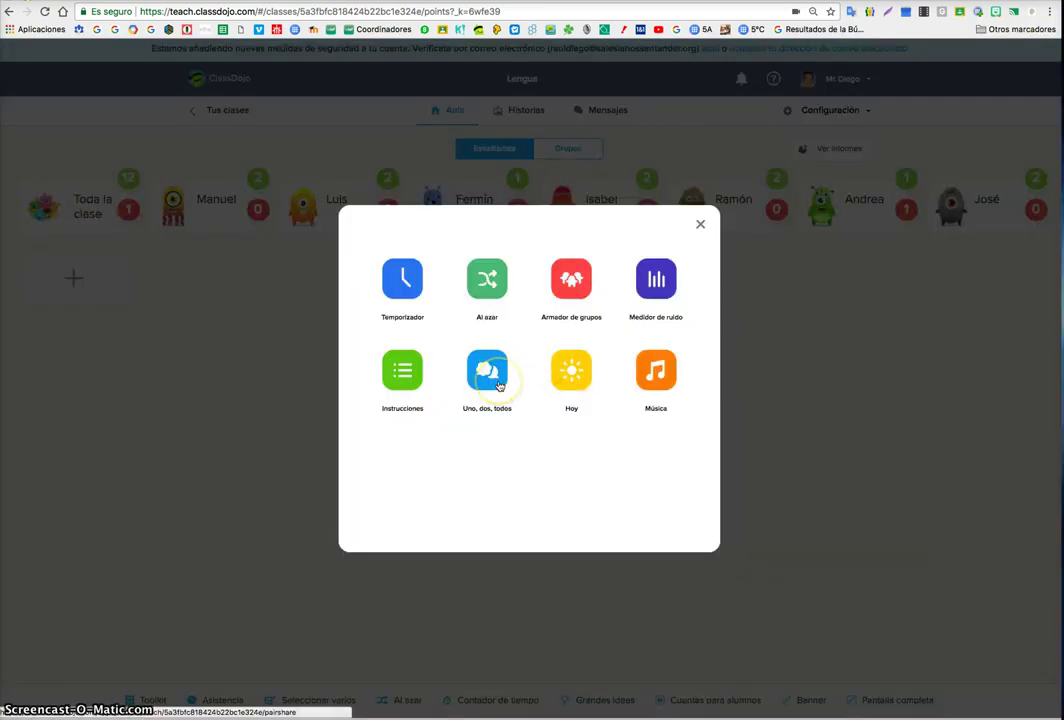
click(499, 385)
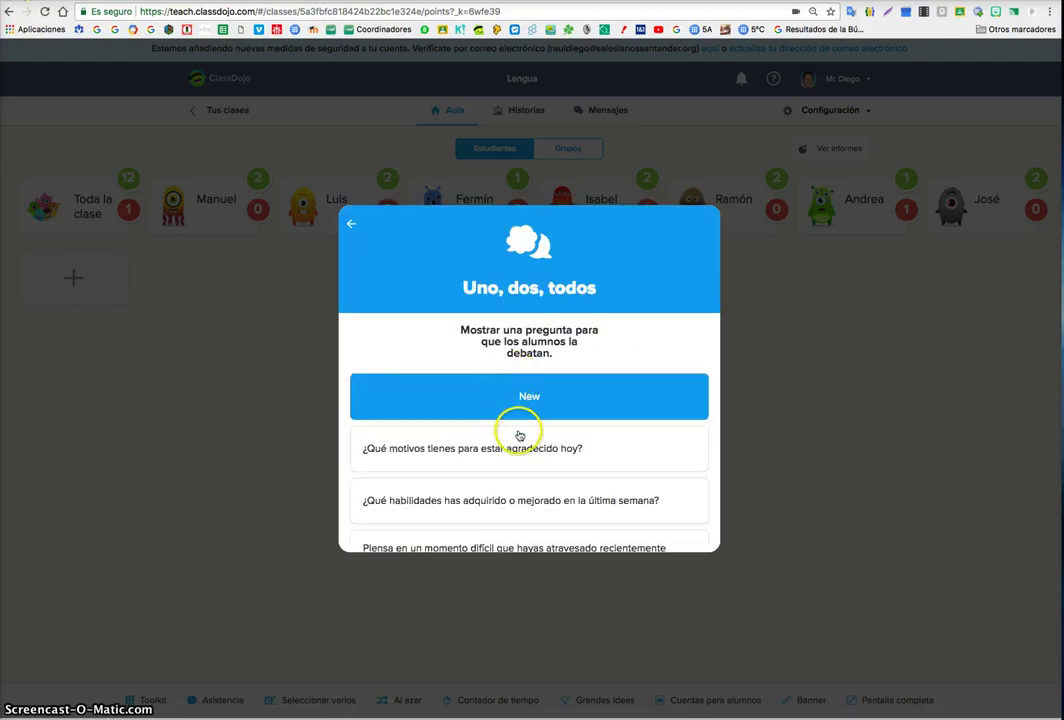
scroll(527, 450, down, 1)
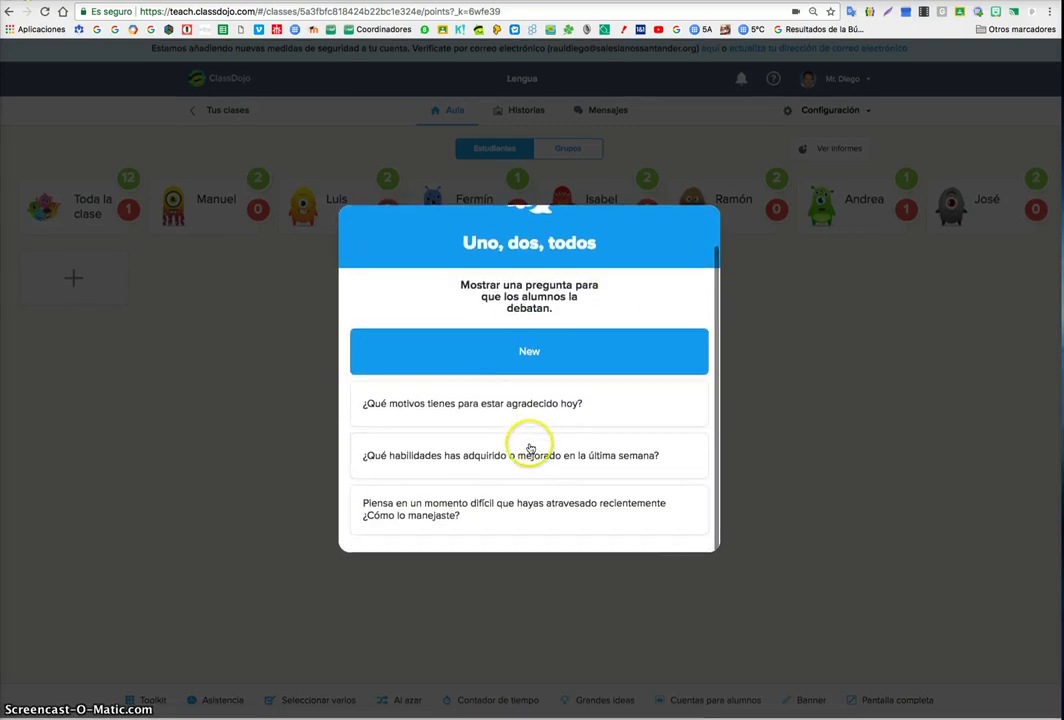
click(528, 451)
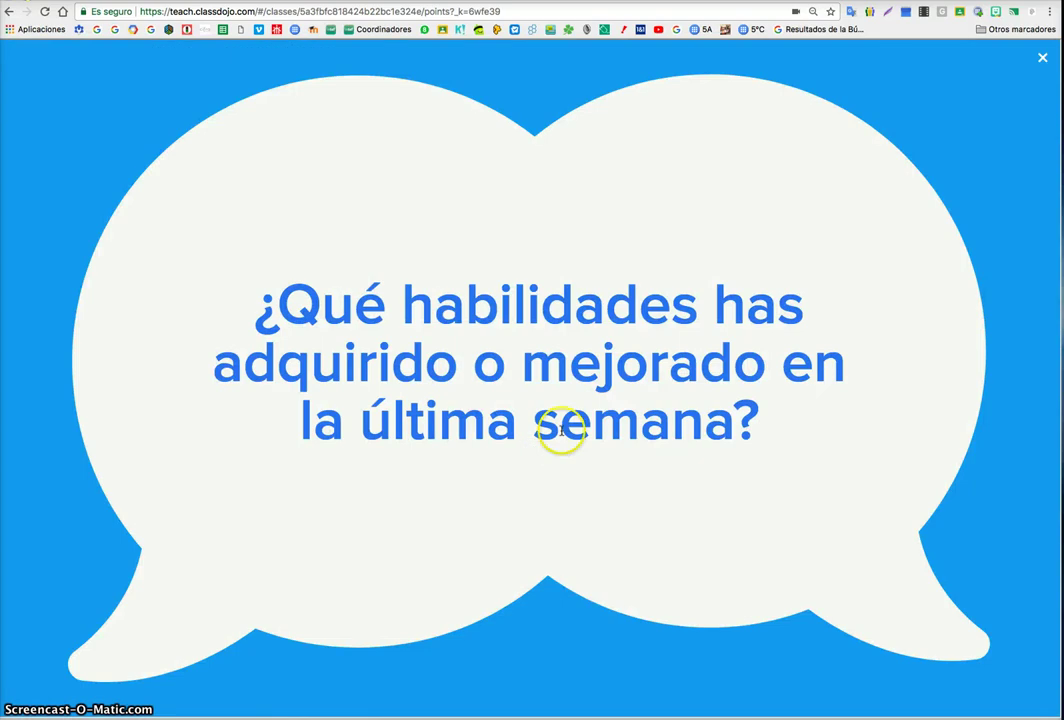
click(1042, 57)
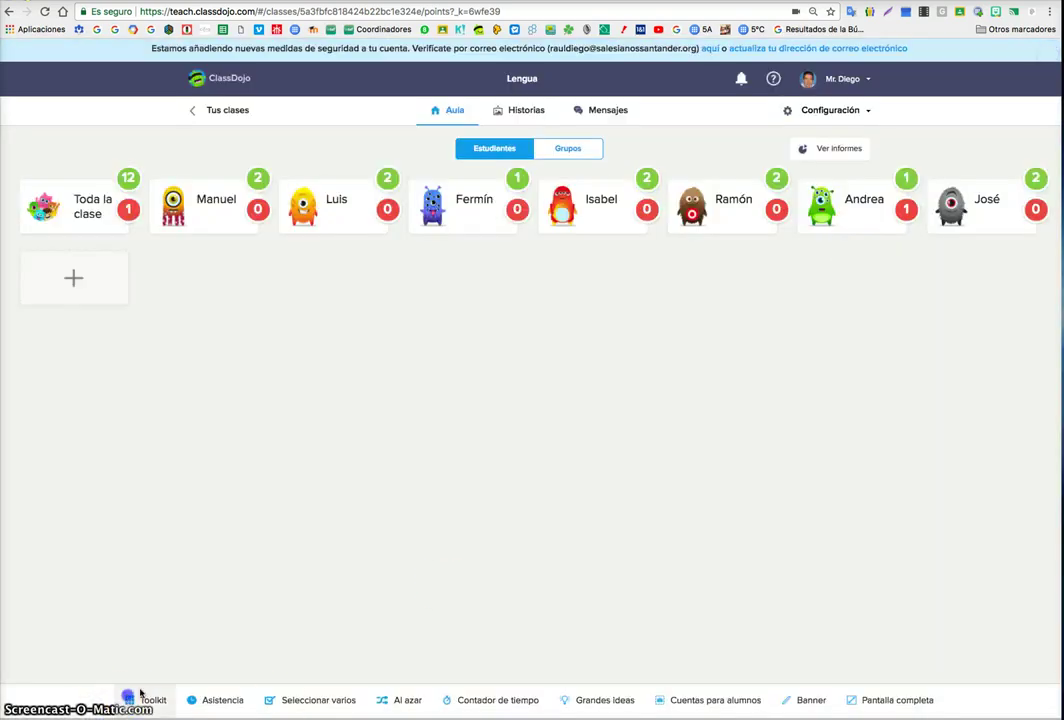
click(140, 696)
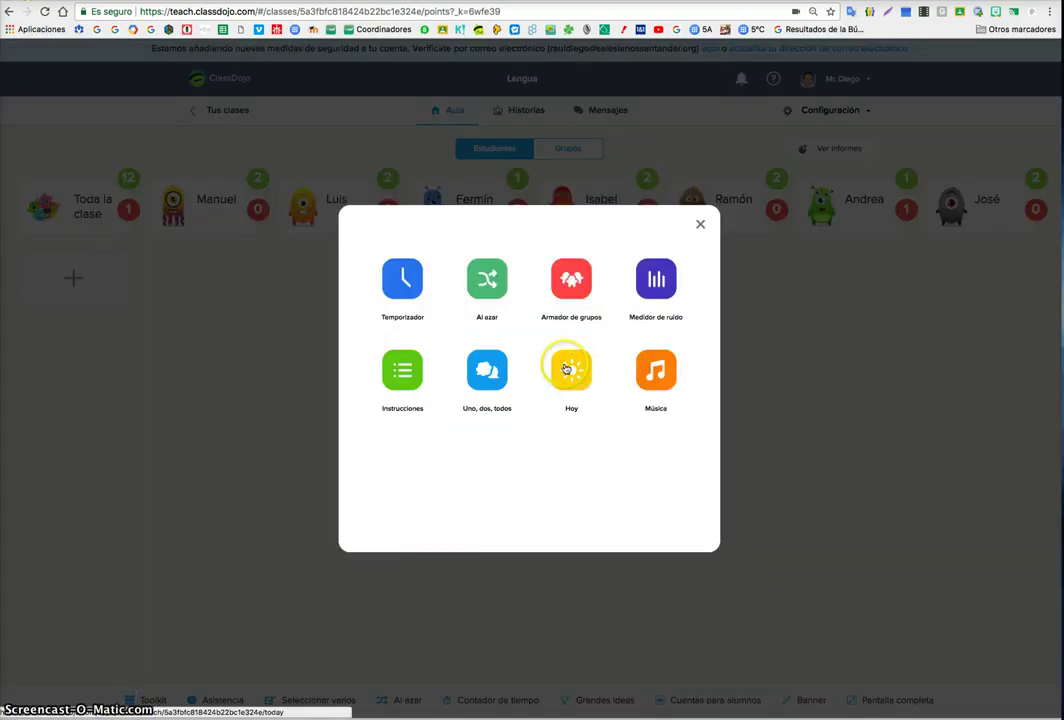
- Play the Concentración channel in the Música tool, then close the player
click(655, 370)
click(484, 386)
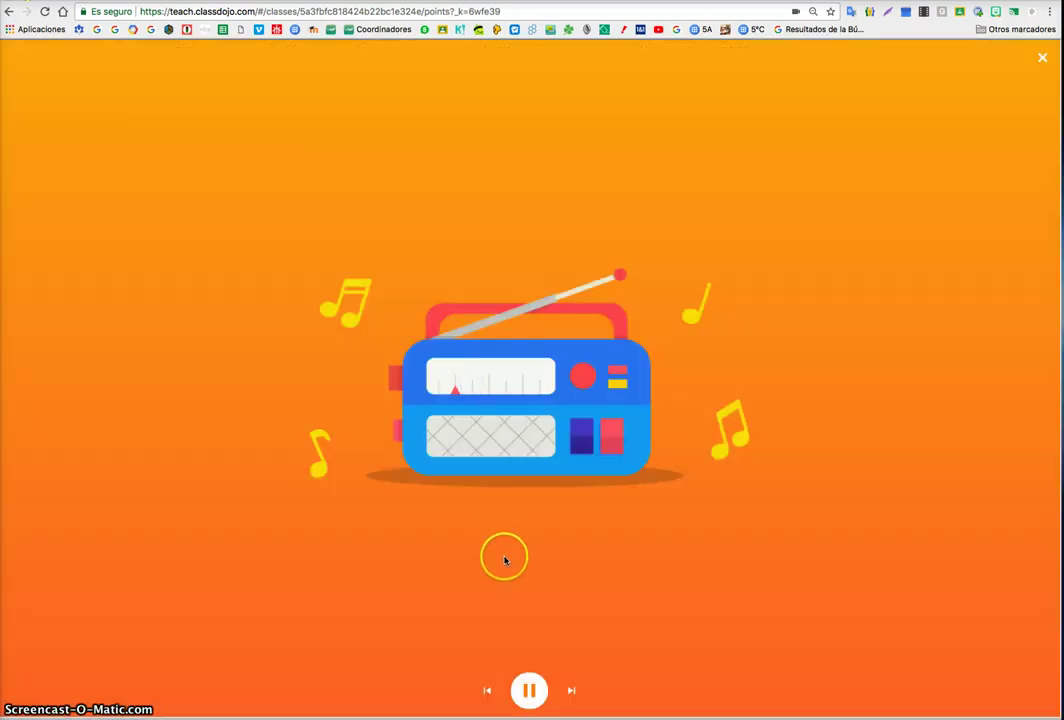
click(1043, 62)
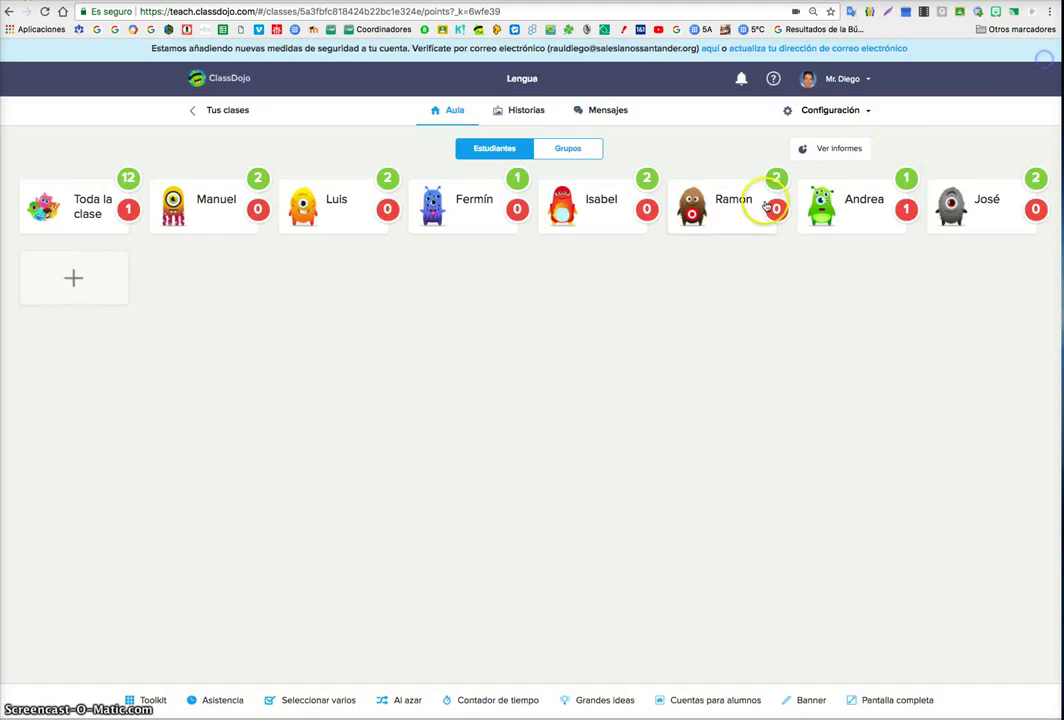
- Mark the brown and green monster students absent, save attendance, then pick a random student
click(213, 701)
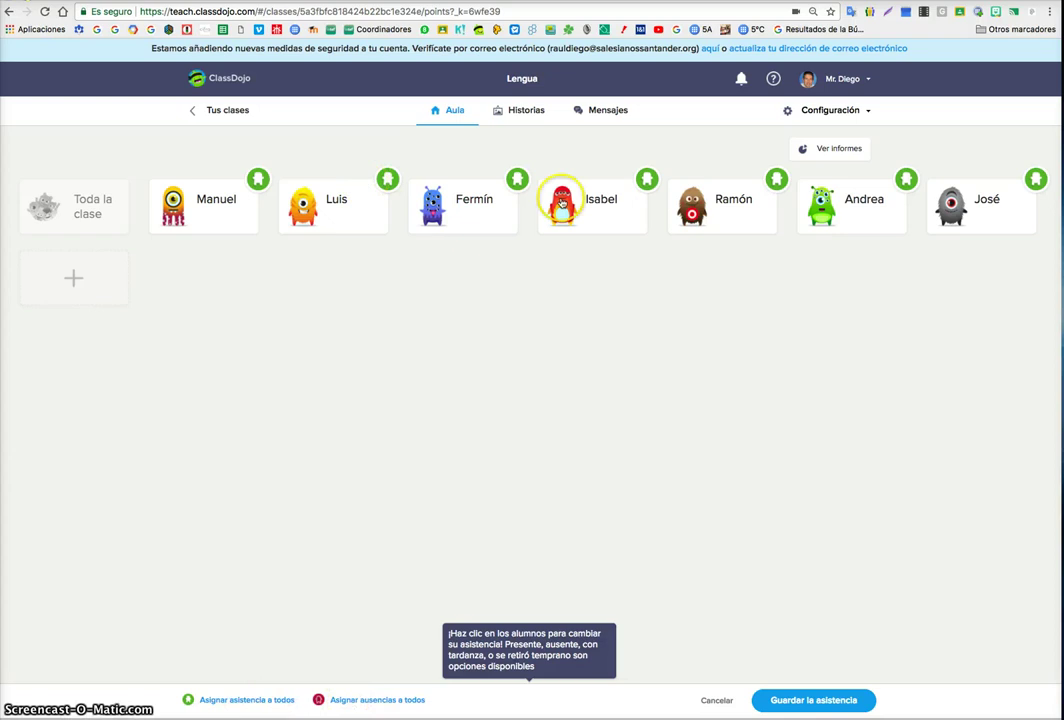
click(777, 180)
click(898, 183)
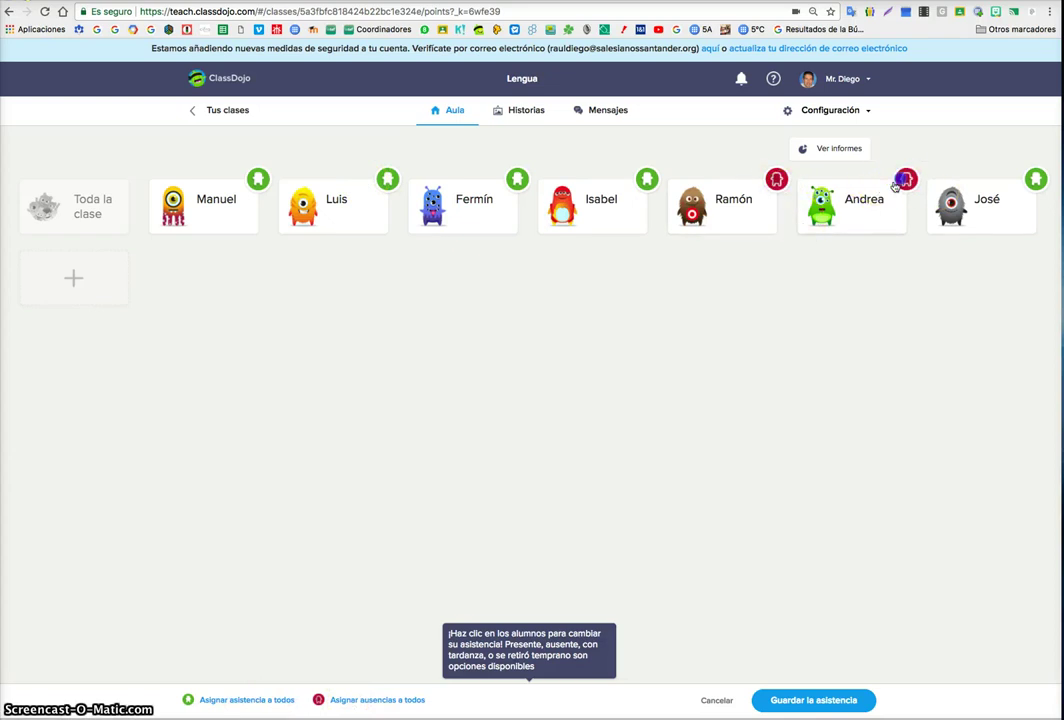
click(791, 697)
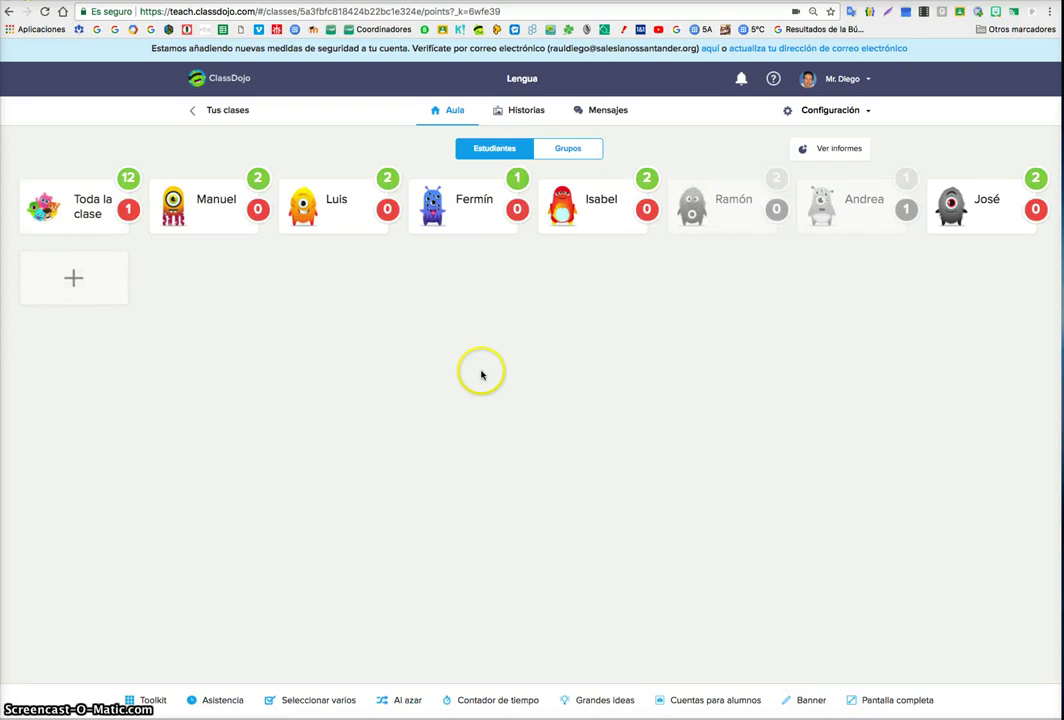
click(398, 702)
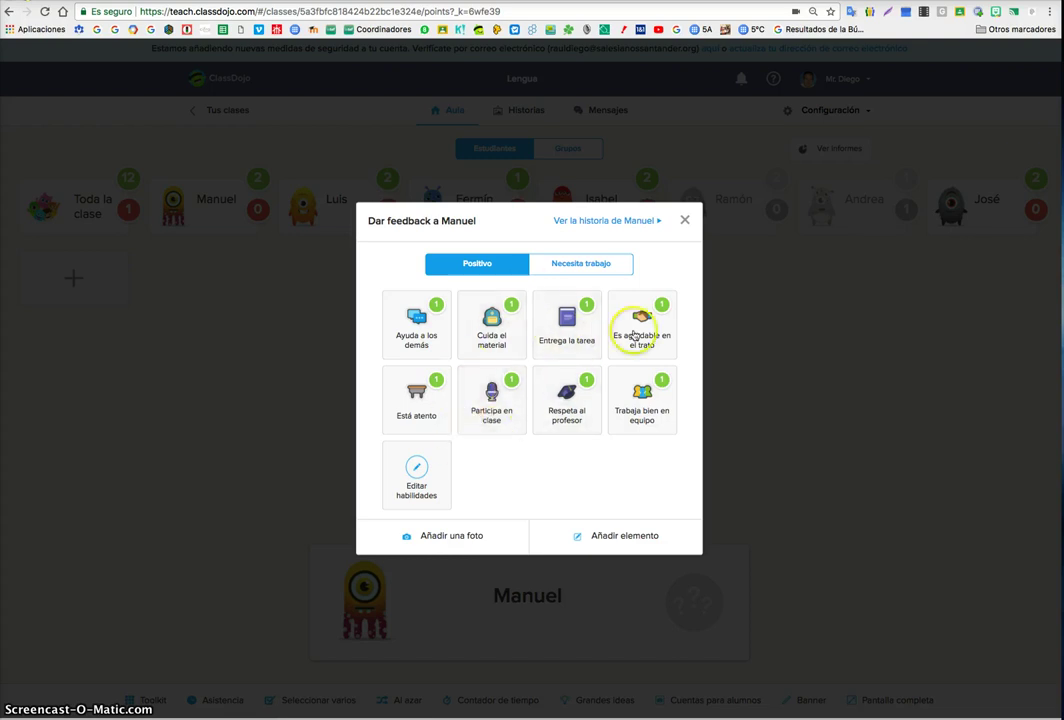
click(685, 220)
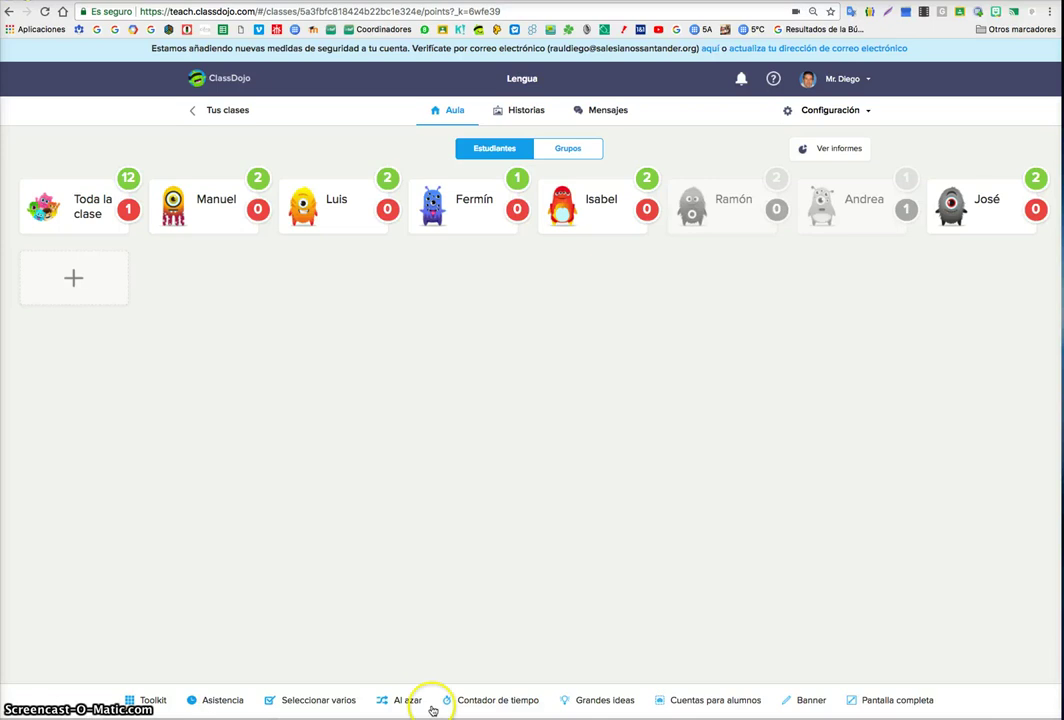
click(472, 700)
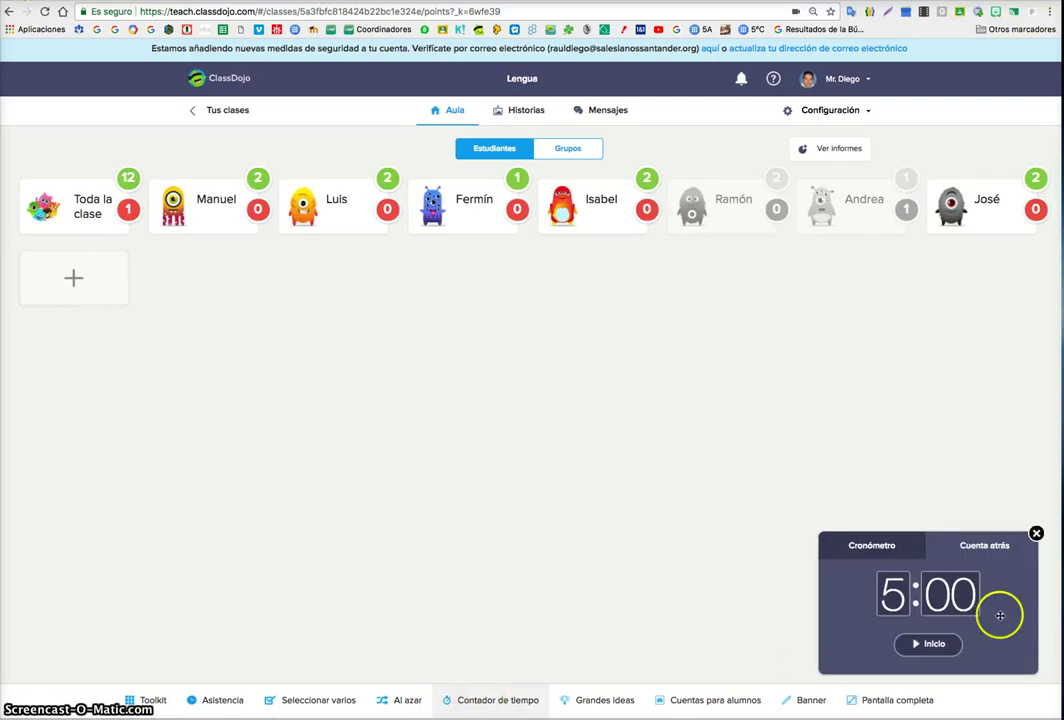
click(934, 645)
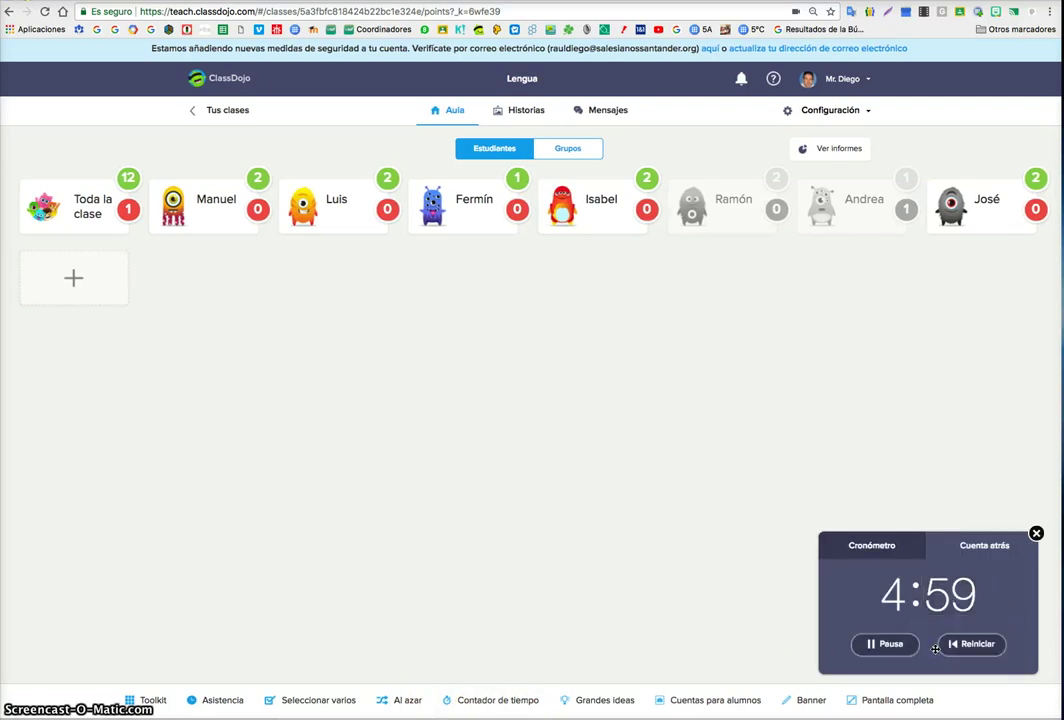
click(872, 545)
click(931, 646)
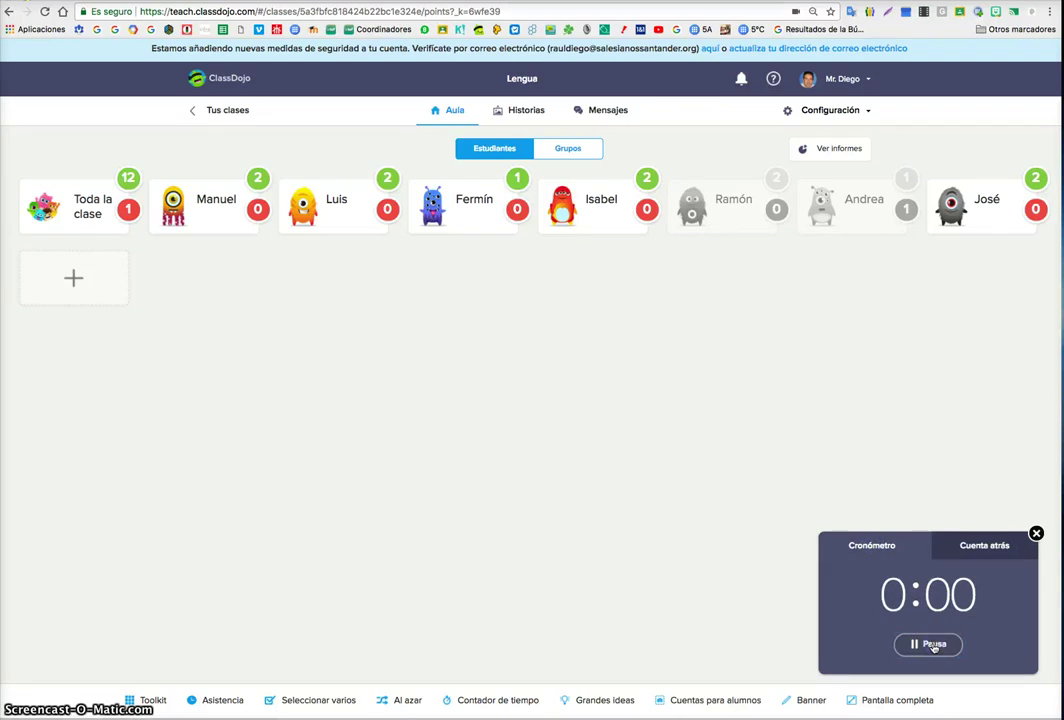
click(1036, 533)
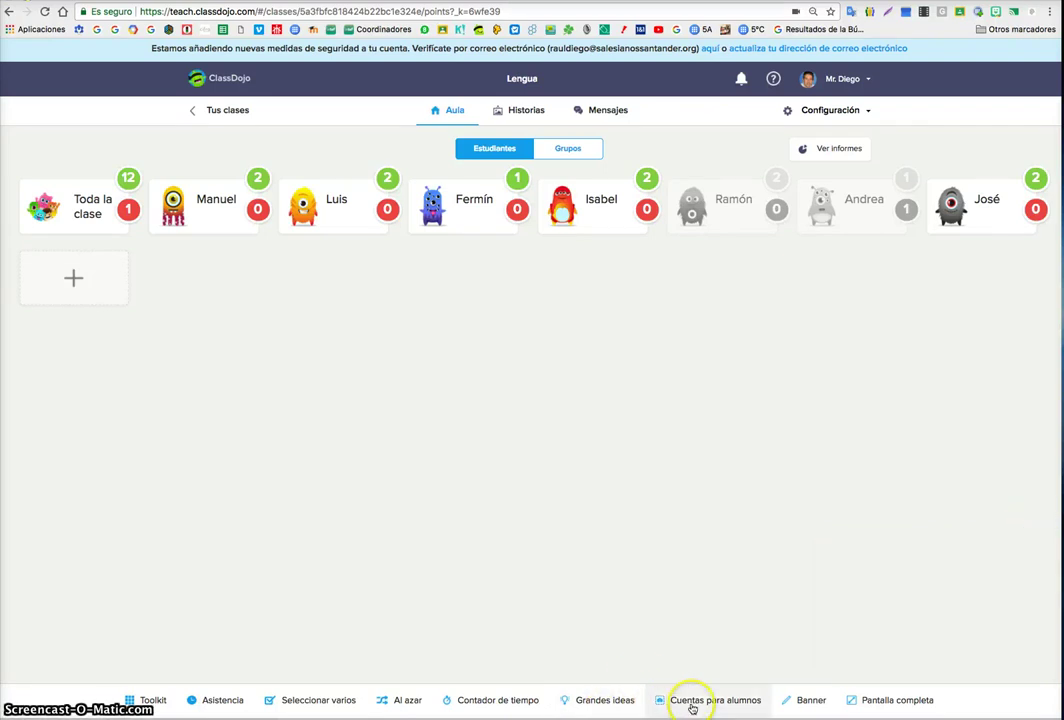
click(693, 704)
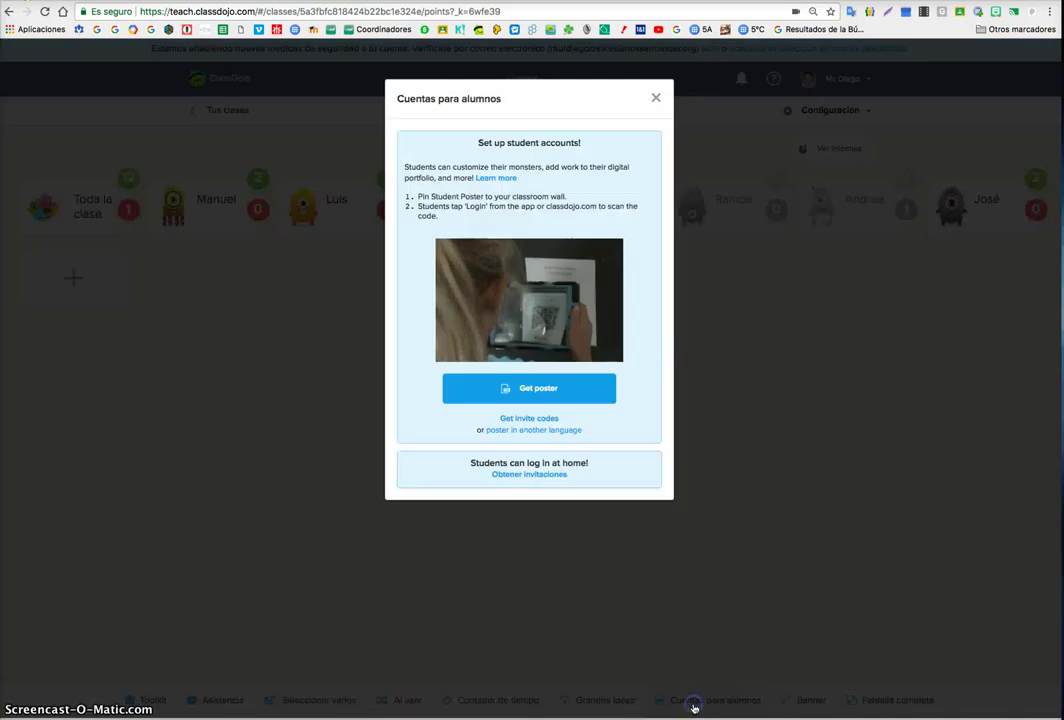
click(659, 98)
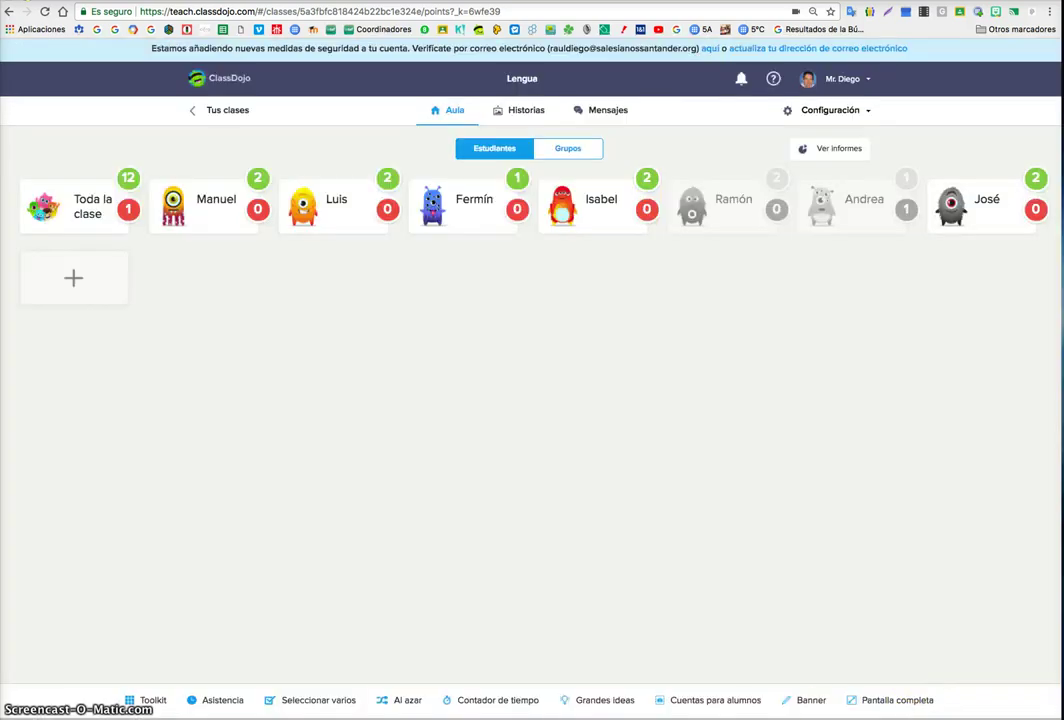
click(814, 703)
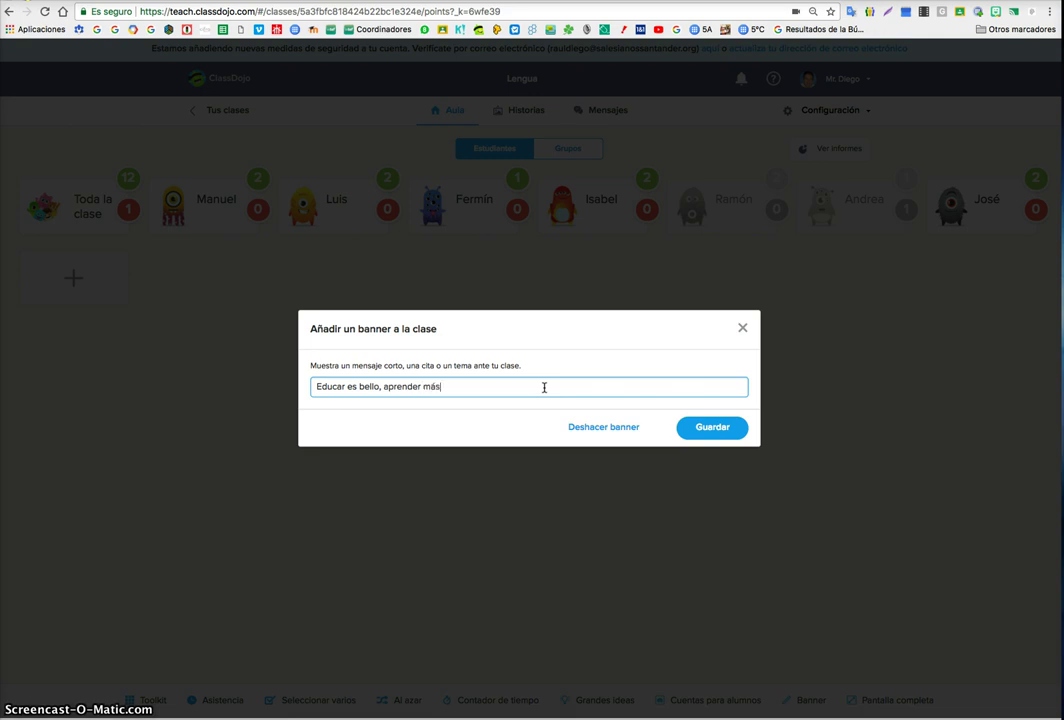
click(708, 430)
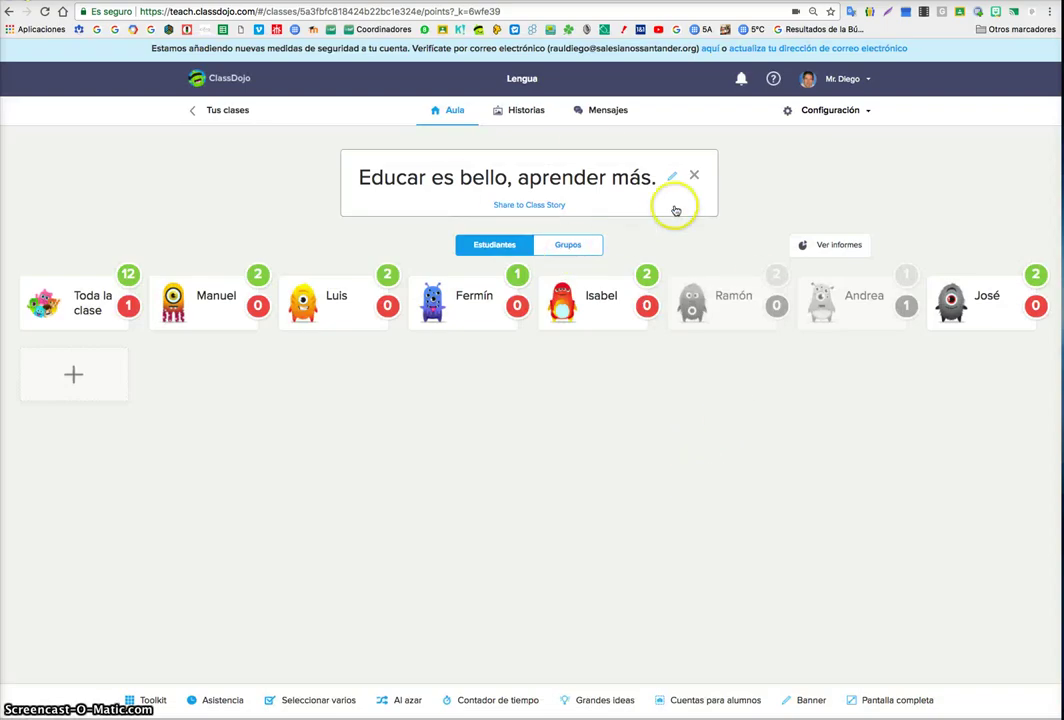
click(694, 175)
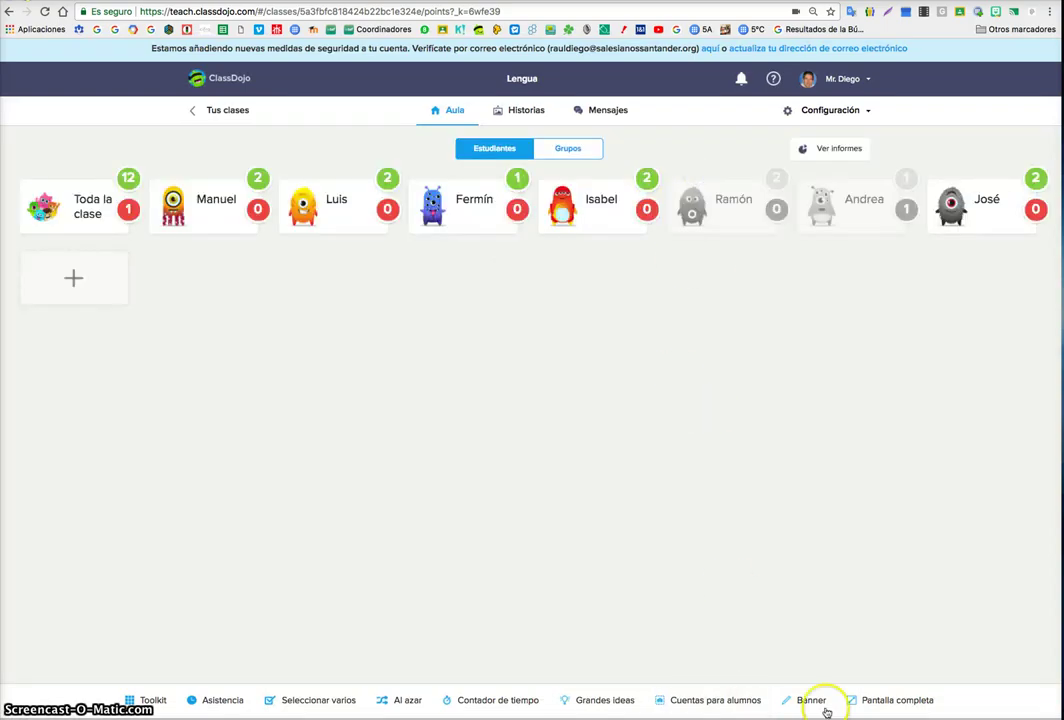
click(868, 704)
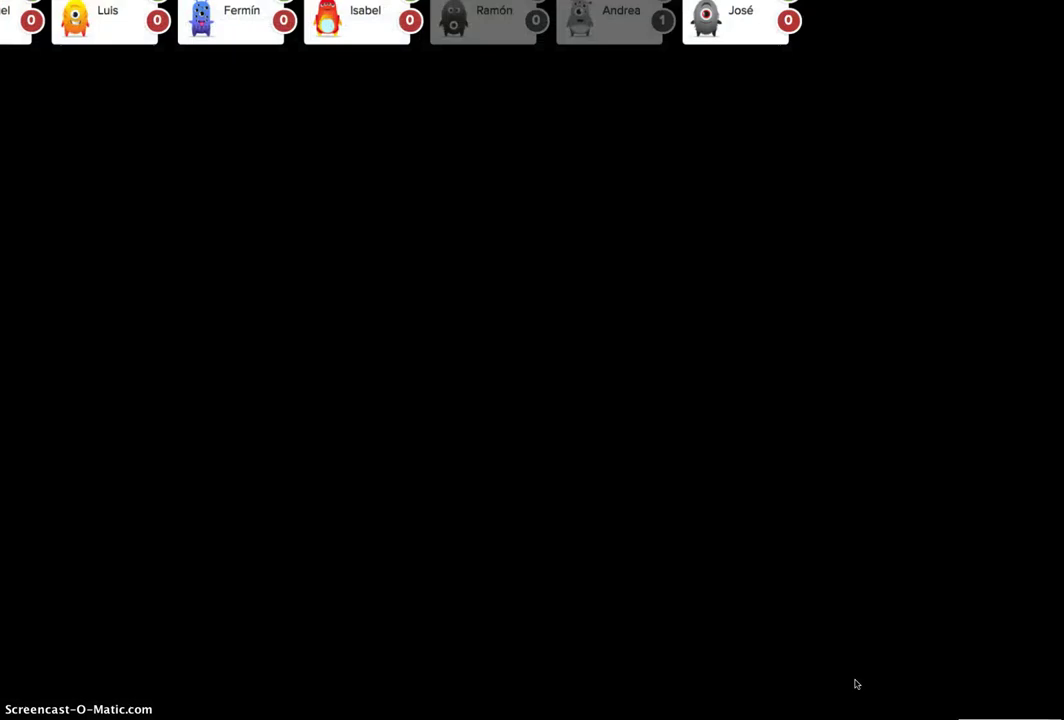
key(Escape)
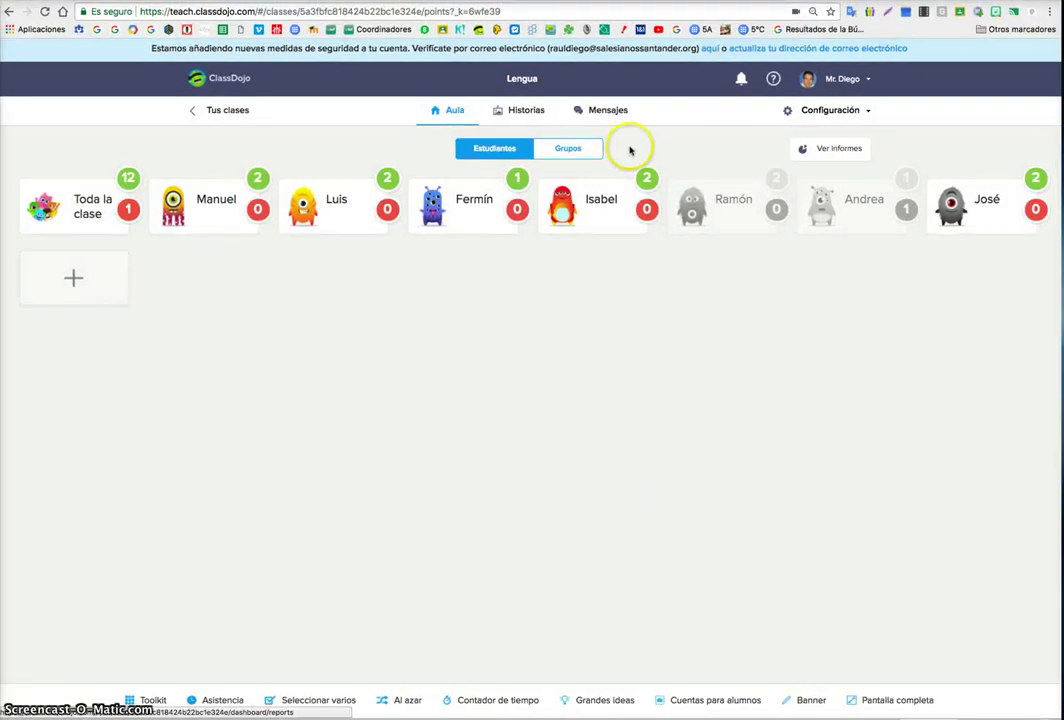
- Browse the yellow and orange monster students' stories, then open the Mensajes parent page
click(523, 113)
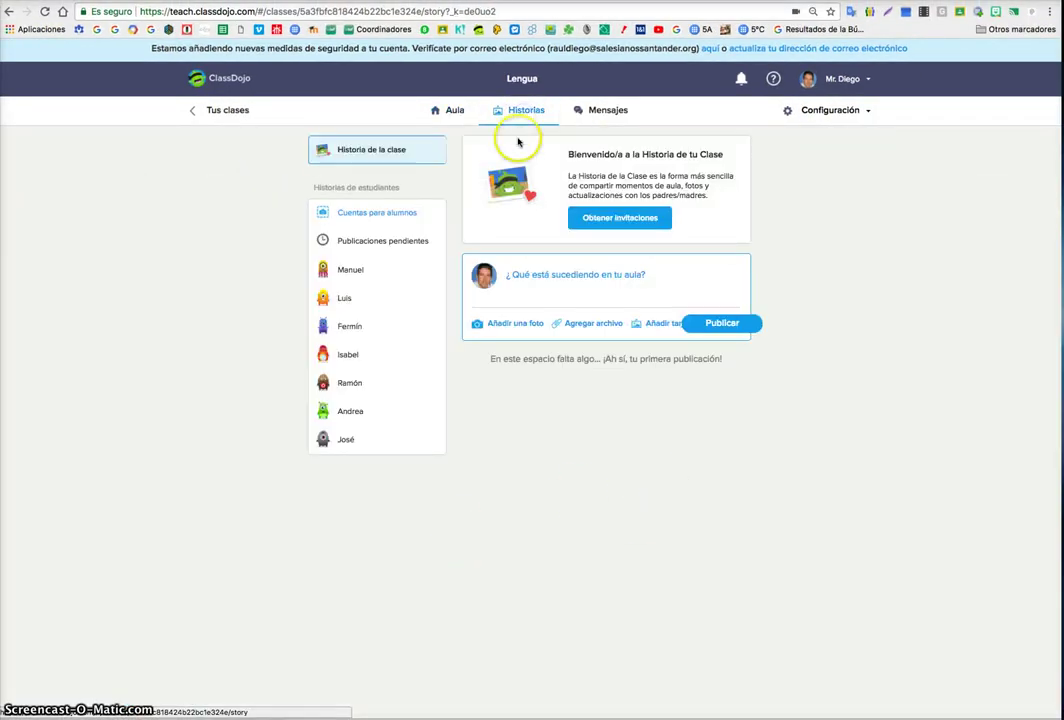
click(368, 269)
click(368, 302)
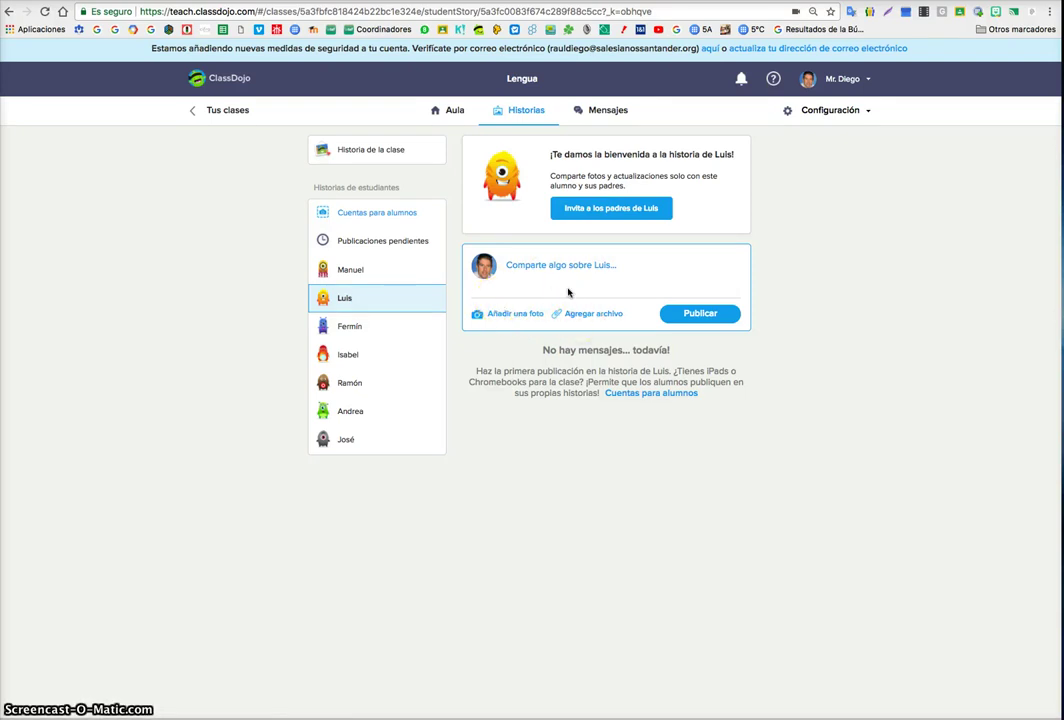
click(607, 110)
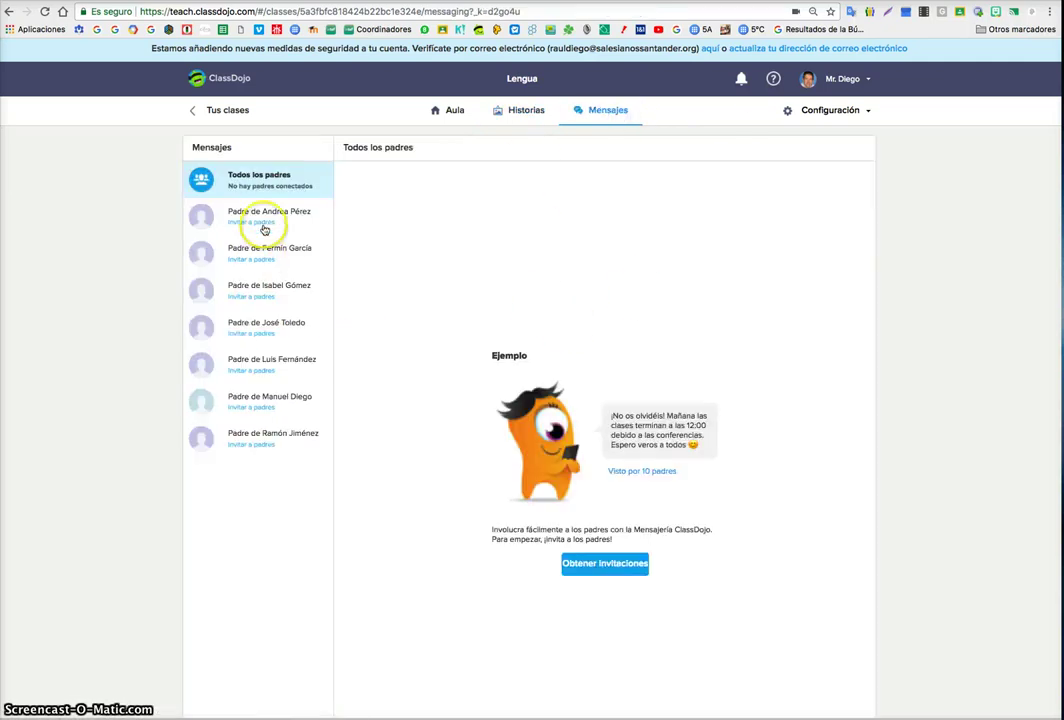
- Review the Invitar a padres list and a student's details, then return to the Aula tab
click(250, 185)
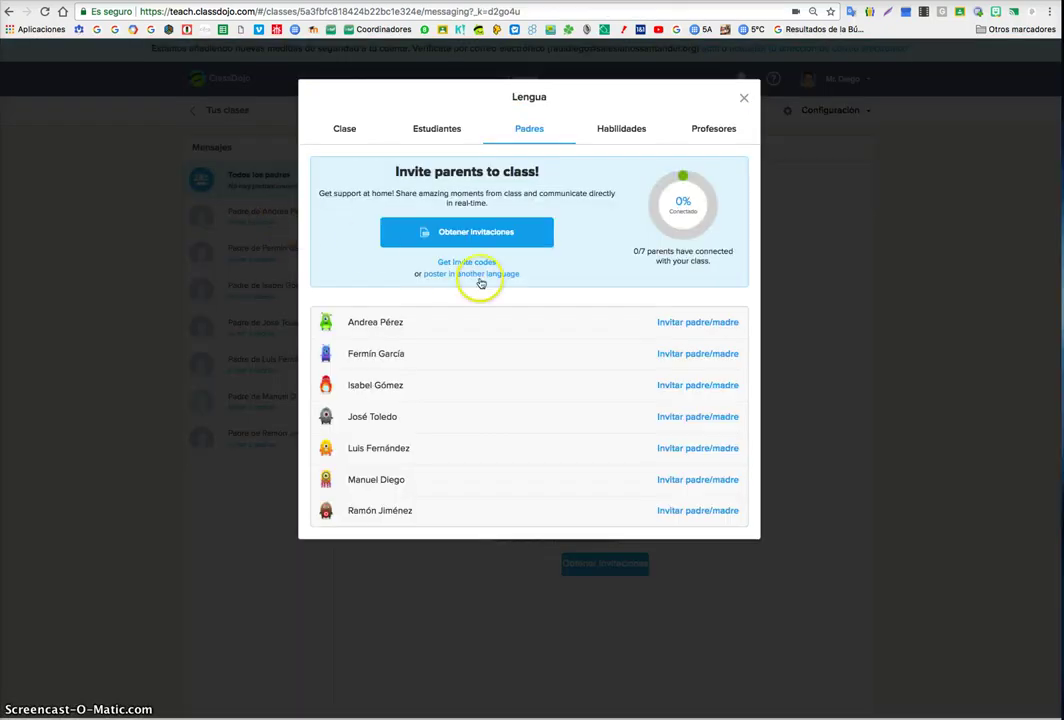
click(458, 350)
click(727, 251)
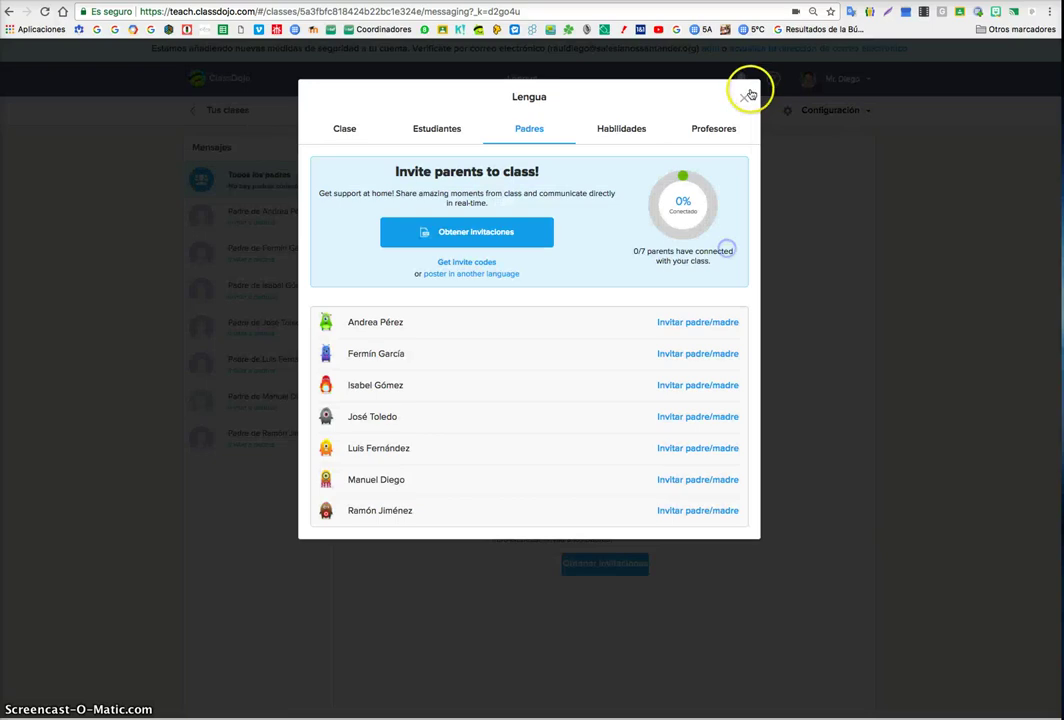
click(750, 89)
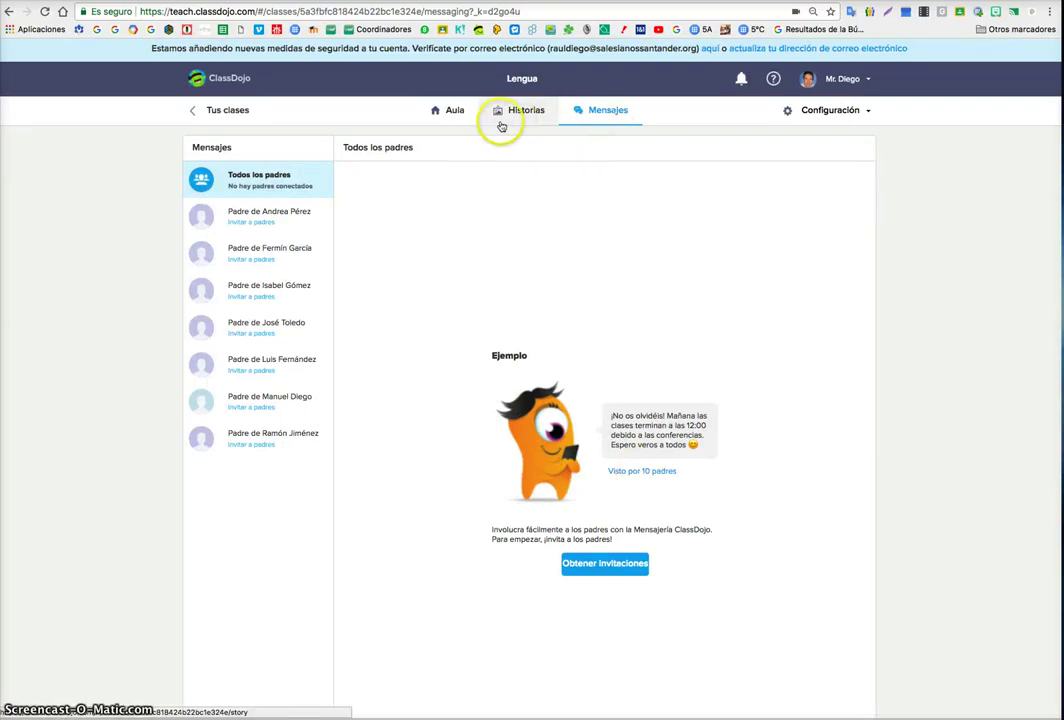
click(455, 111)
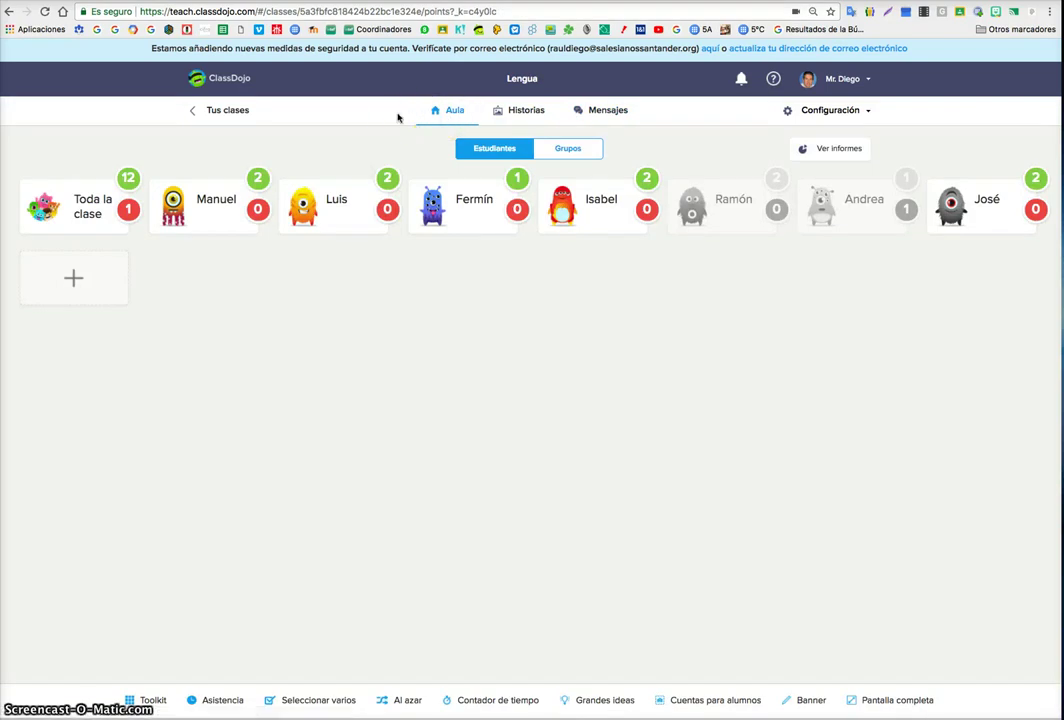
- Go back to Tus clases and scroll through all the class cards
click(223, 110)
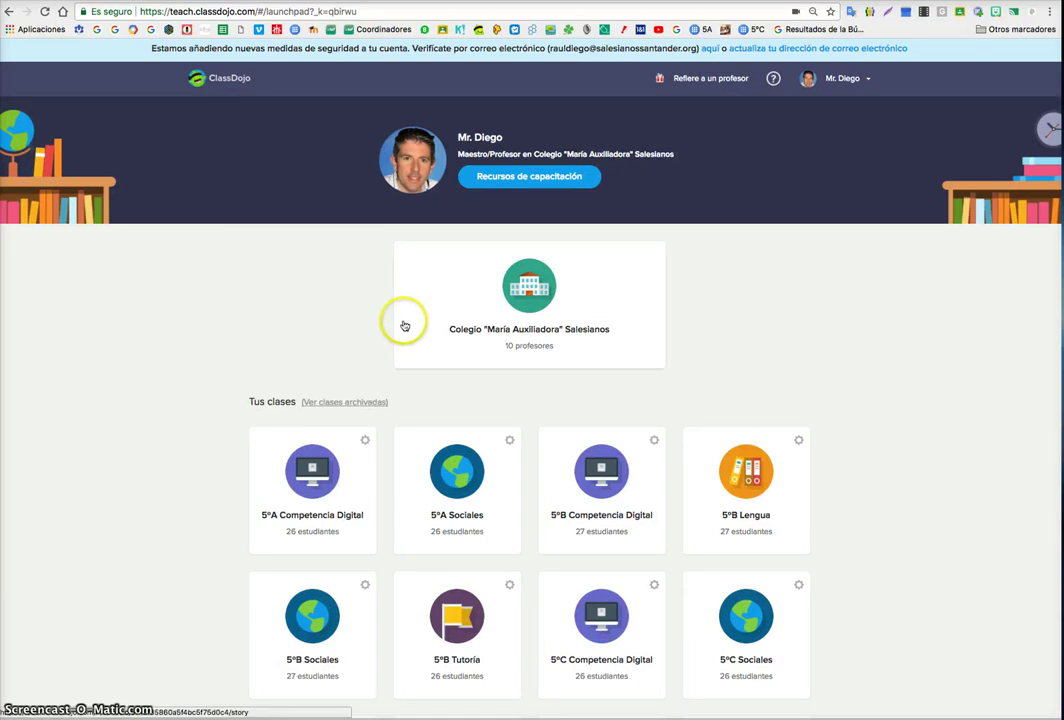
scroll(380, 325, down, 5)
scroll(380, 325, up, 2)
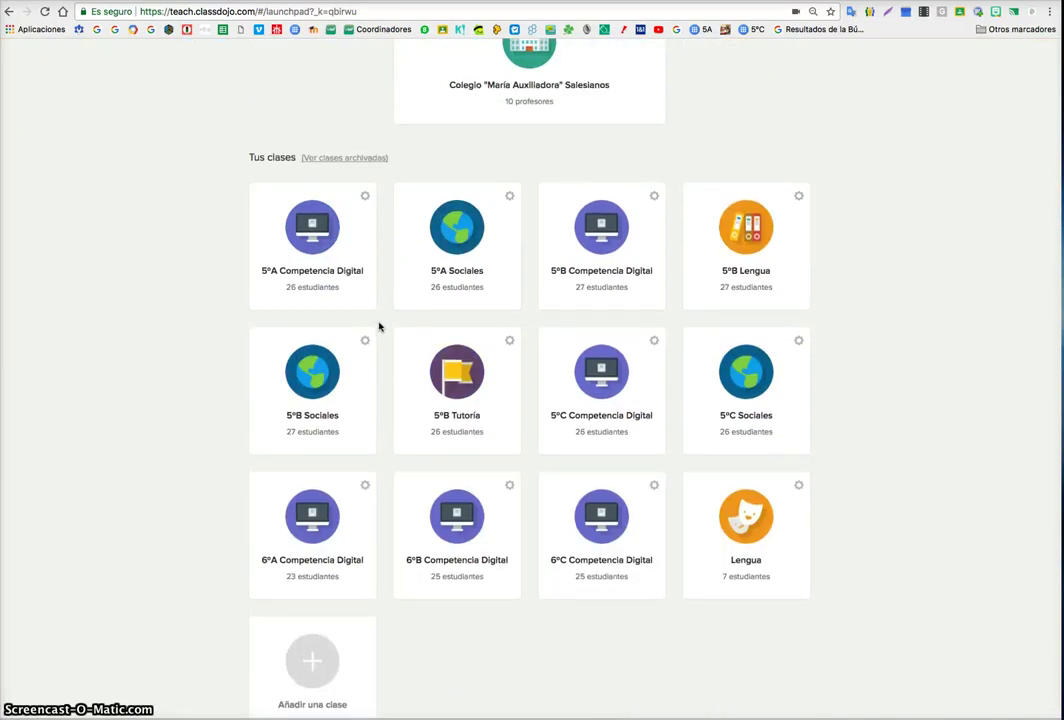
click(364, 610)
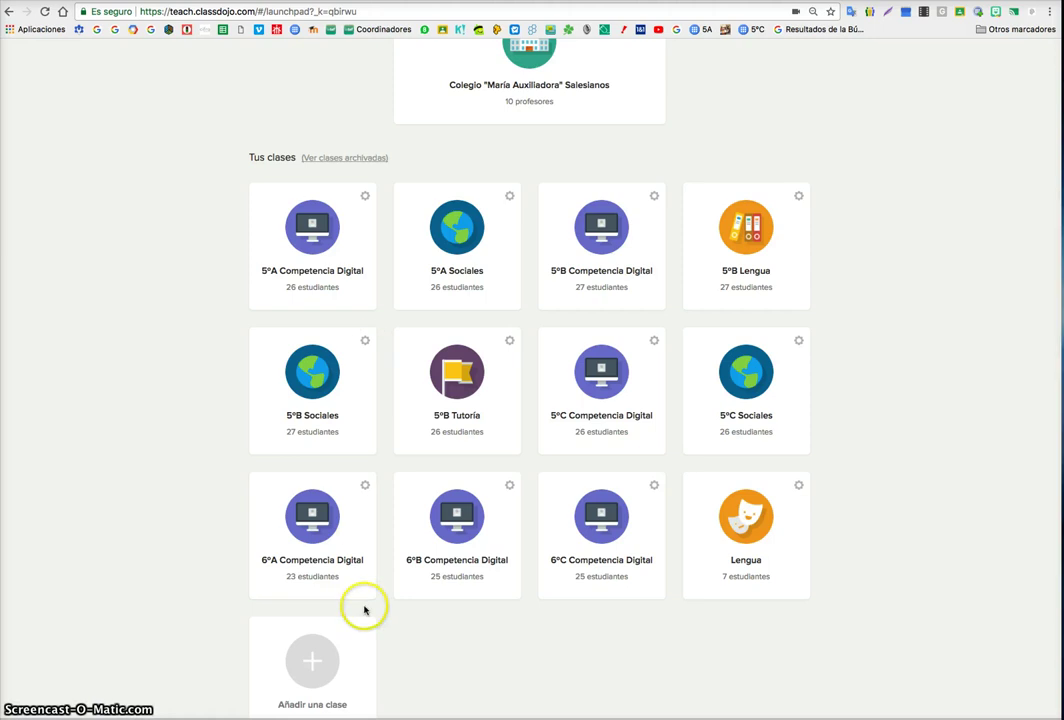